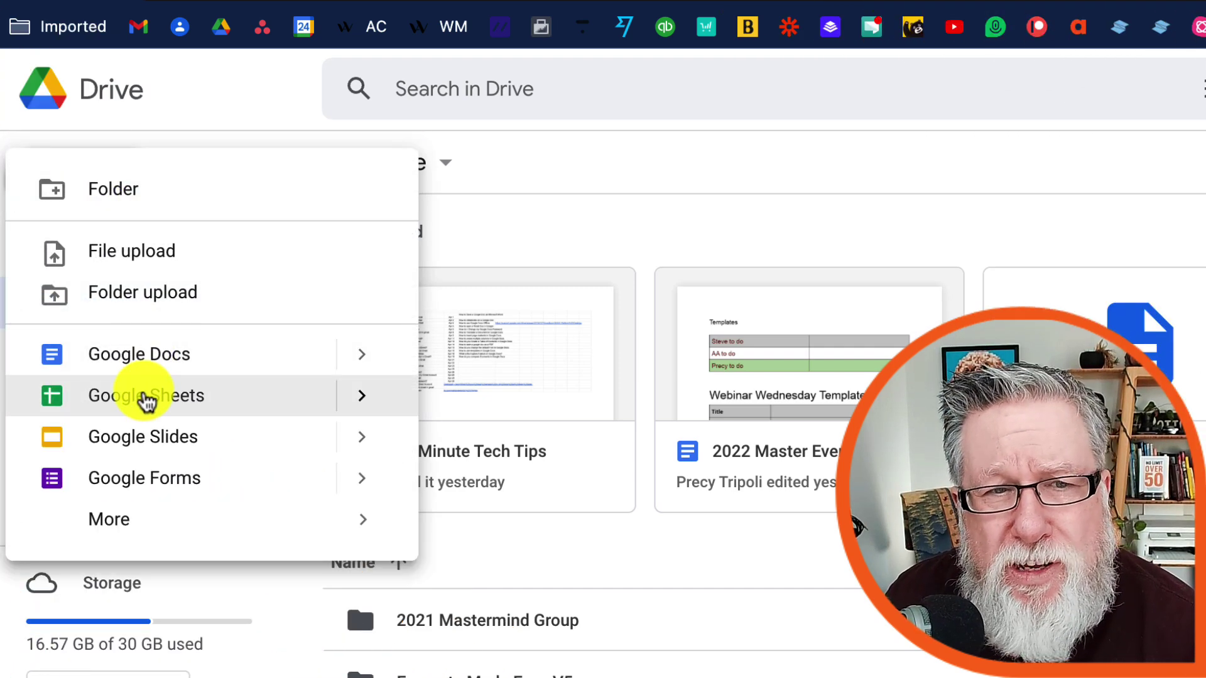
# Create a new blank Google Sheets spreadsheet from Google Drive.
pyautogui.click(147, 400)
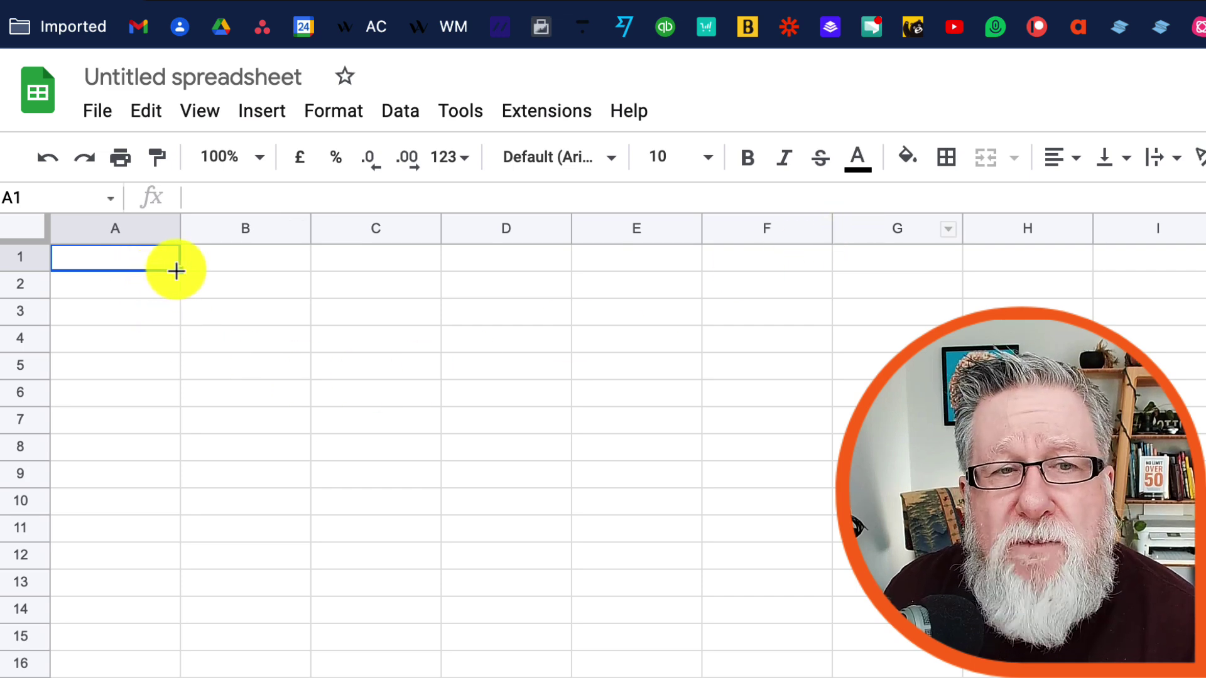
pyautogui.moveTo(141, 269); pyautogui.dragTo(841, 652)
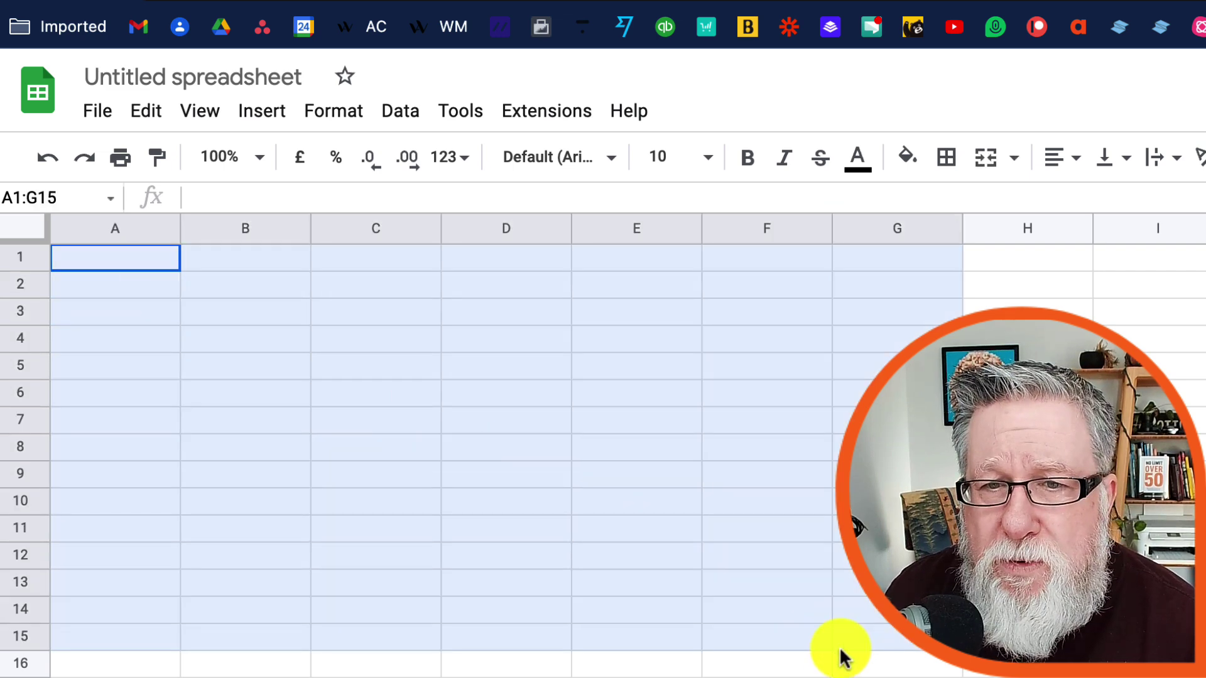
pyautogui.hotkey('ctrl', 'c')
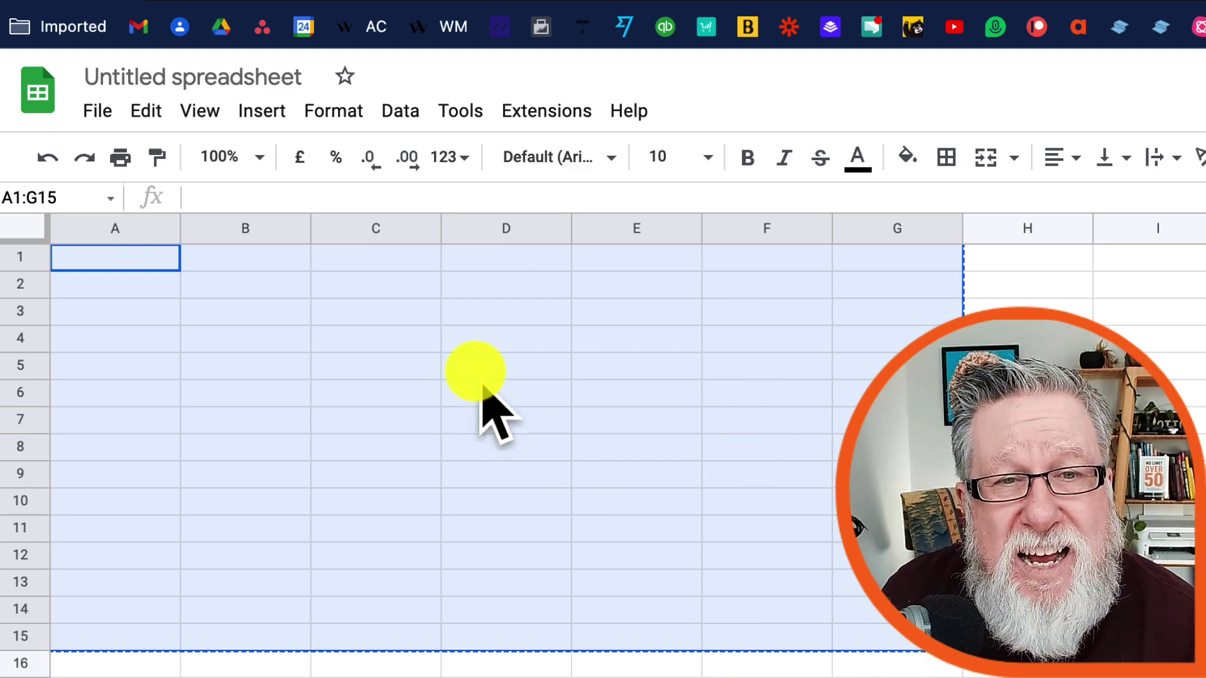
pyautogui.click(405, 284)
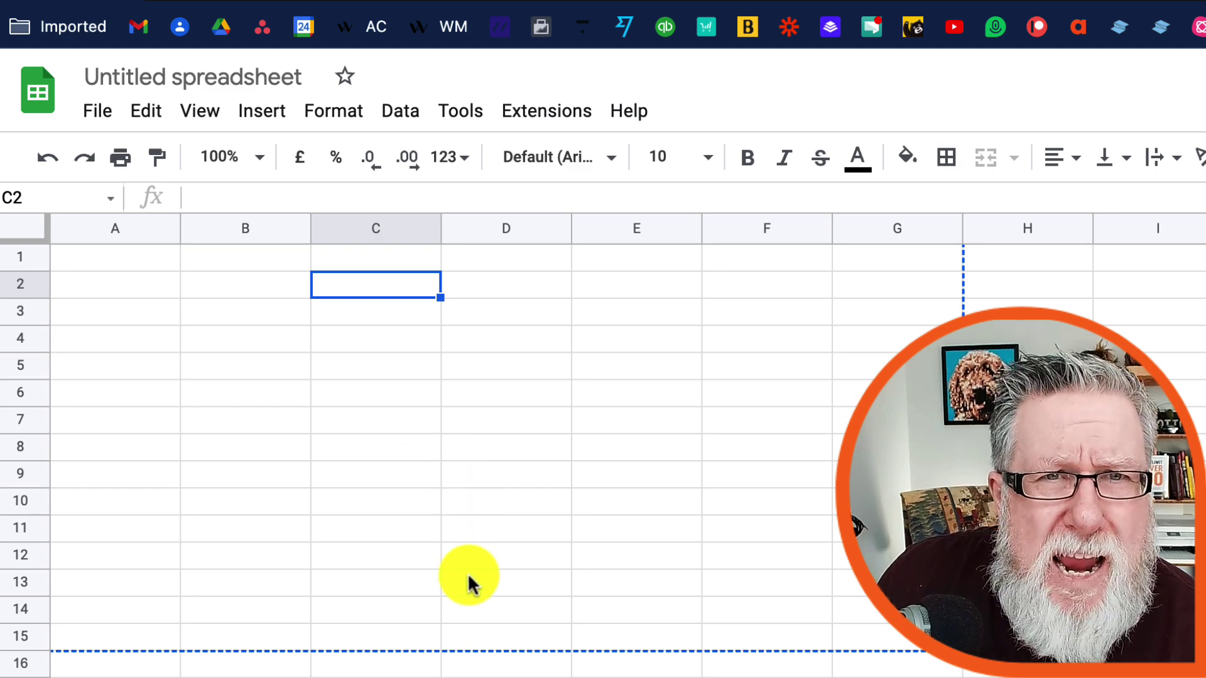
# Enter the column headers Date in cell A1 and Sales in cell B1.
pyautogui.click(120, 269)
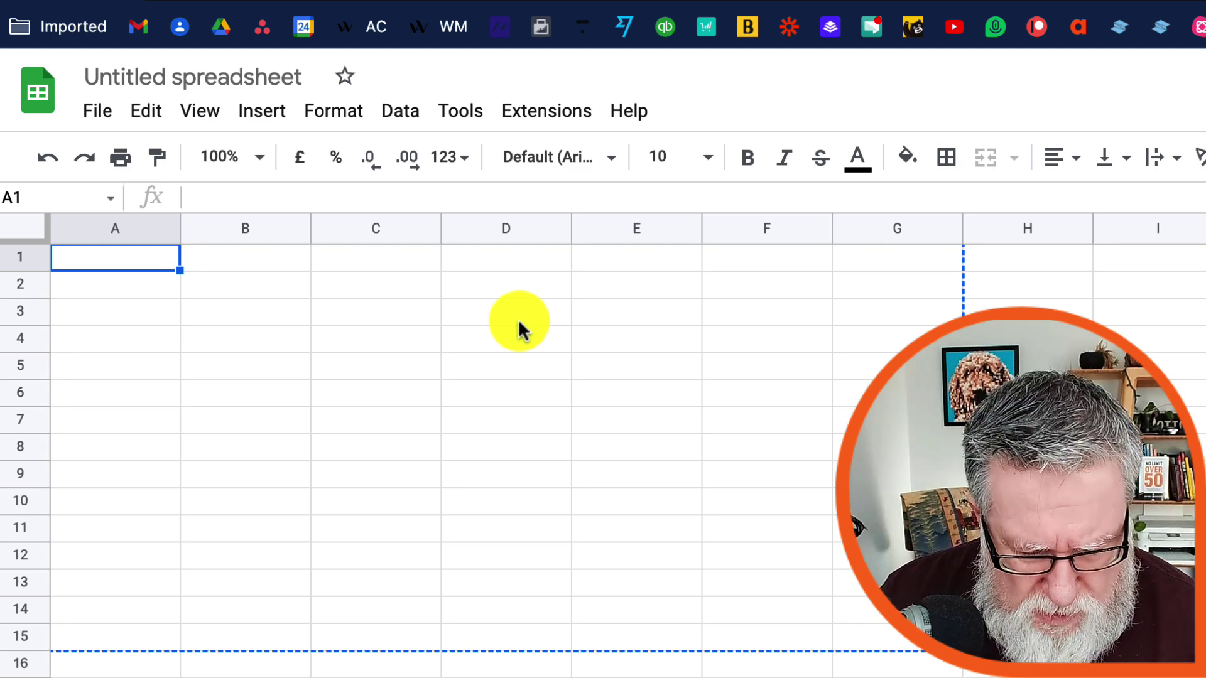
pyautogui.write('Date')
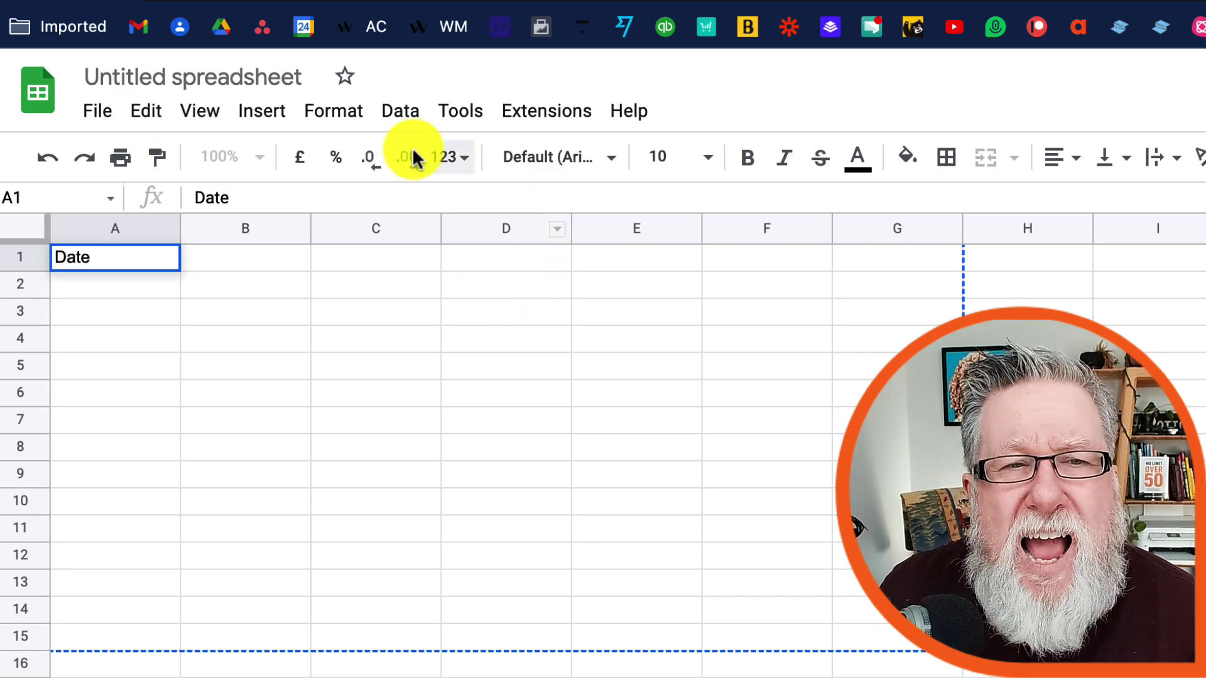
pyautogui.click(241, 200)
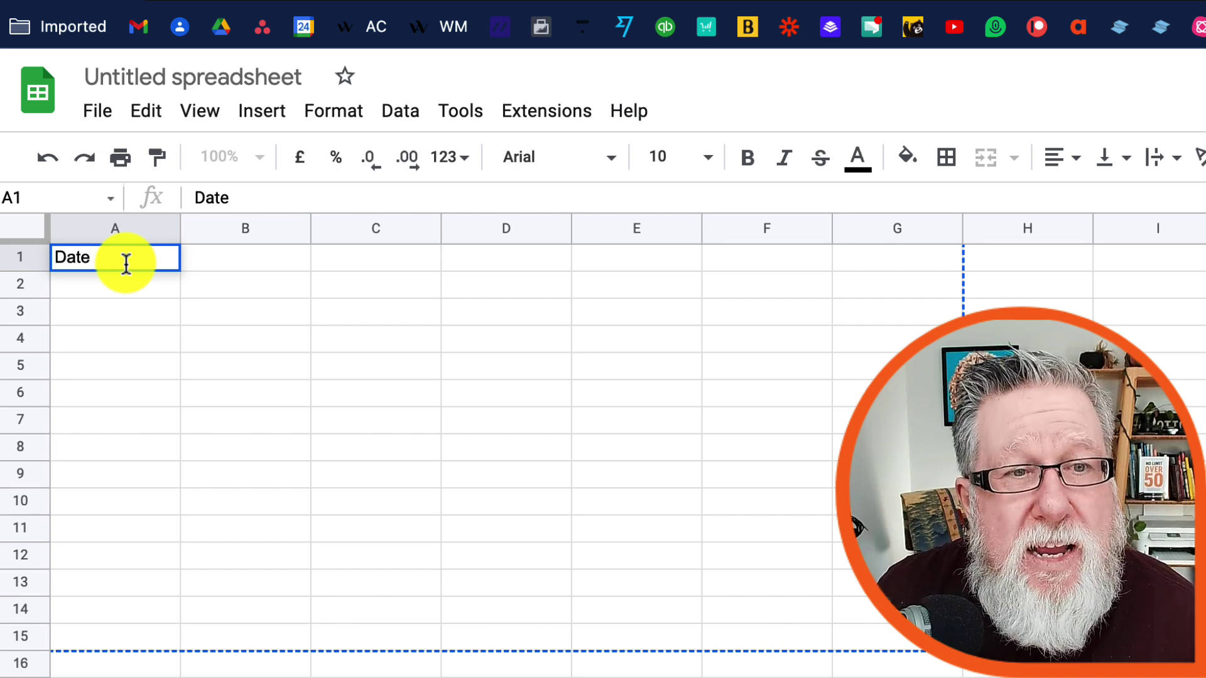
pyautogui.click(254, 197)
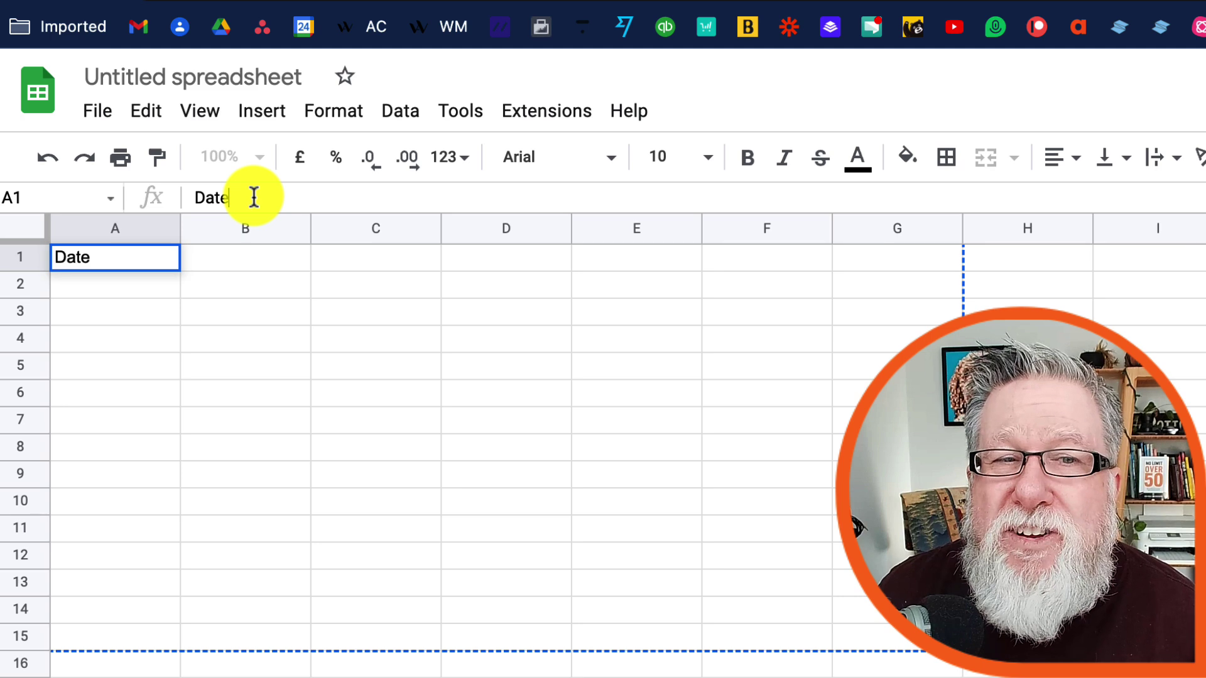
pyautogui.click(246, 258)
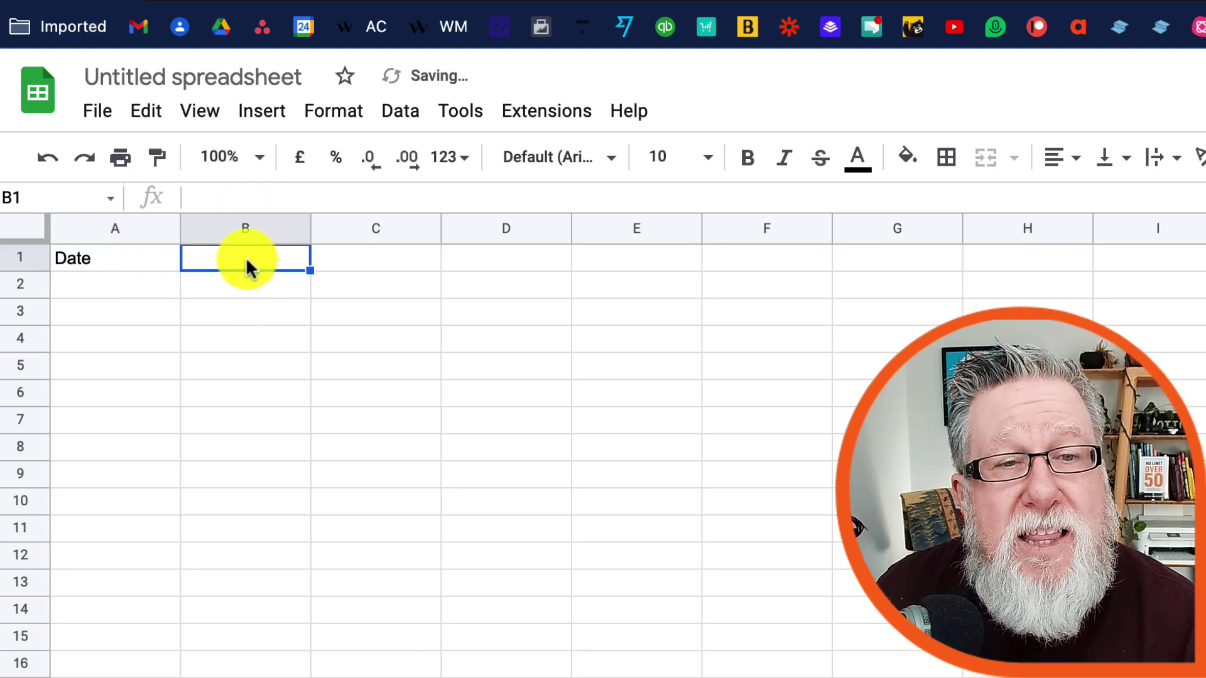
pyautogui.click(252, 195)
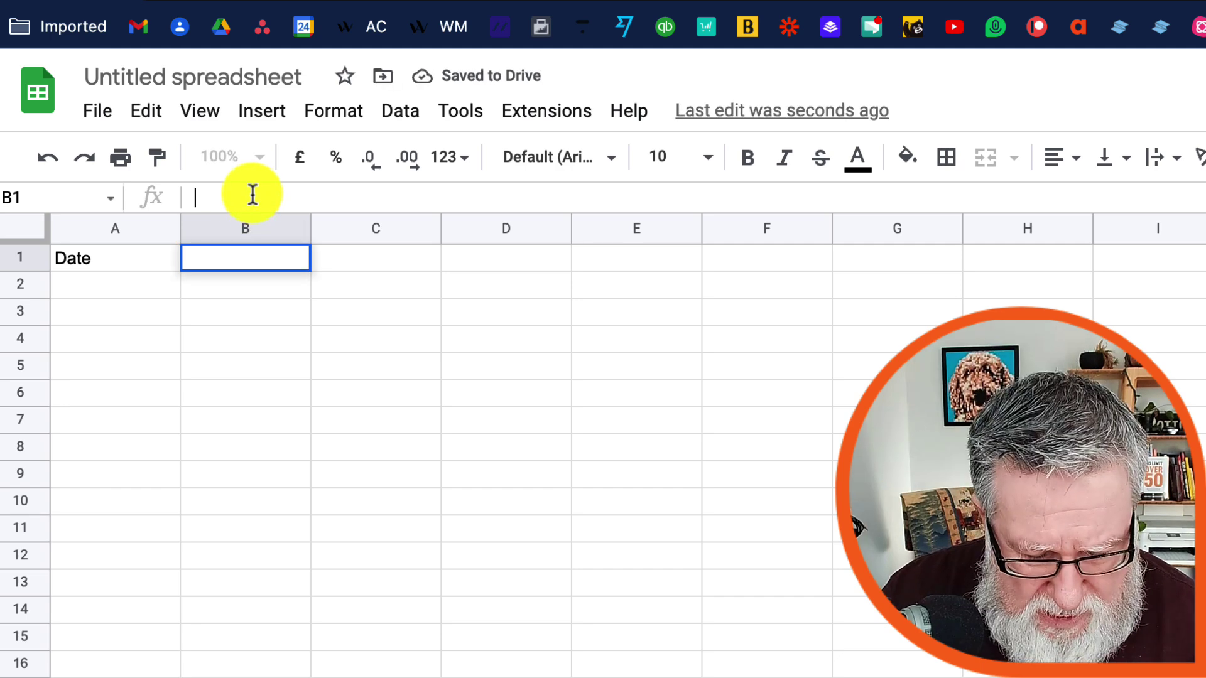
pyautogui.write('Sales')
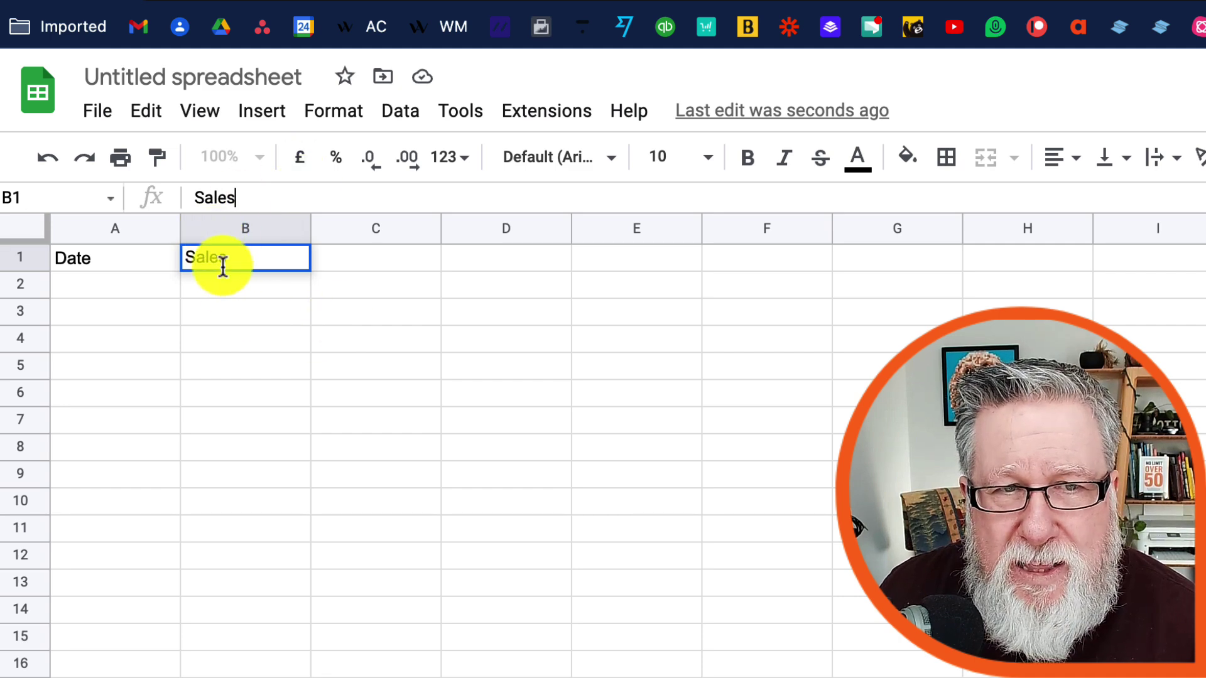
# Enter the column headers Income in cell C1 and Average in cell D1.
pyautogui.click(370, 258)
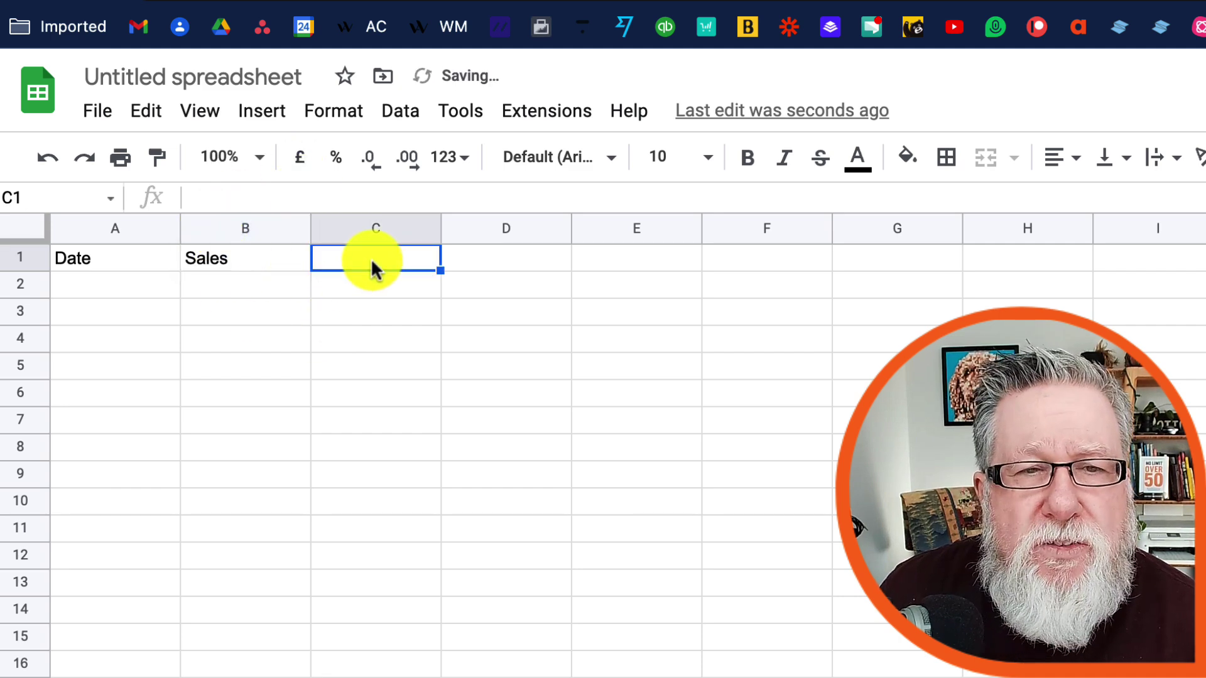
pyautogui.write('Inc')
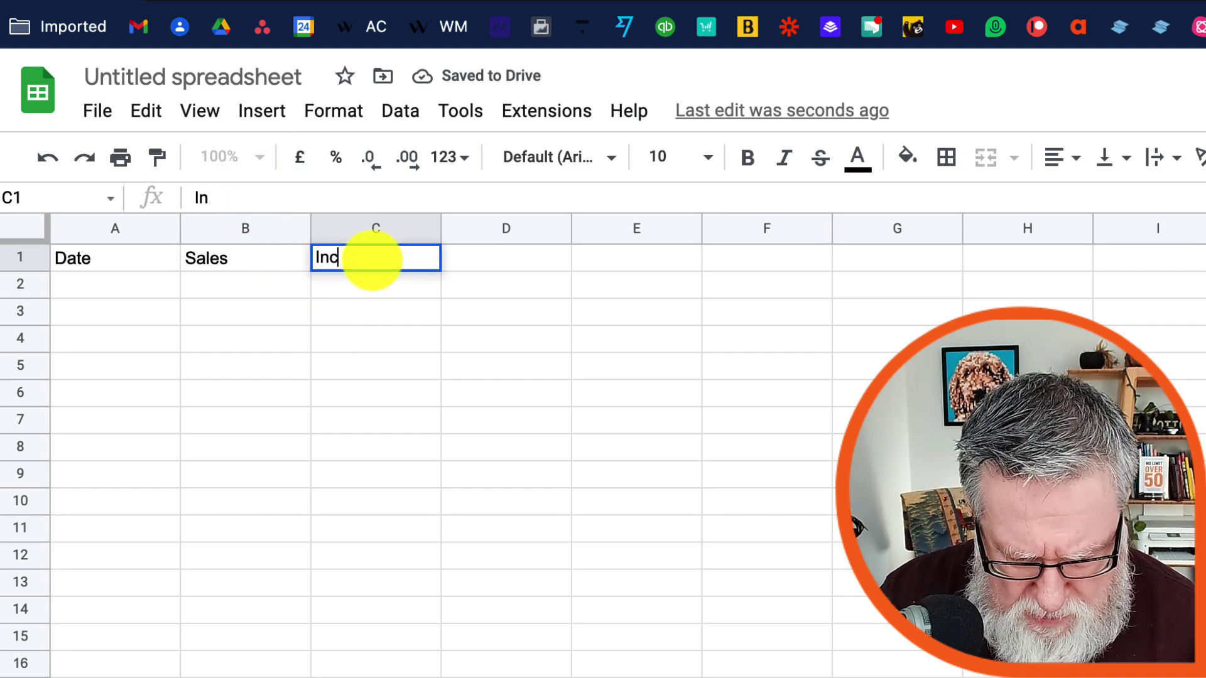
pyautogui.write('ome')
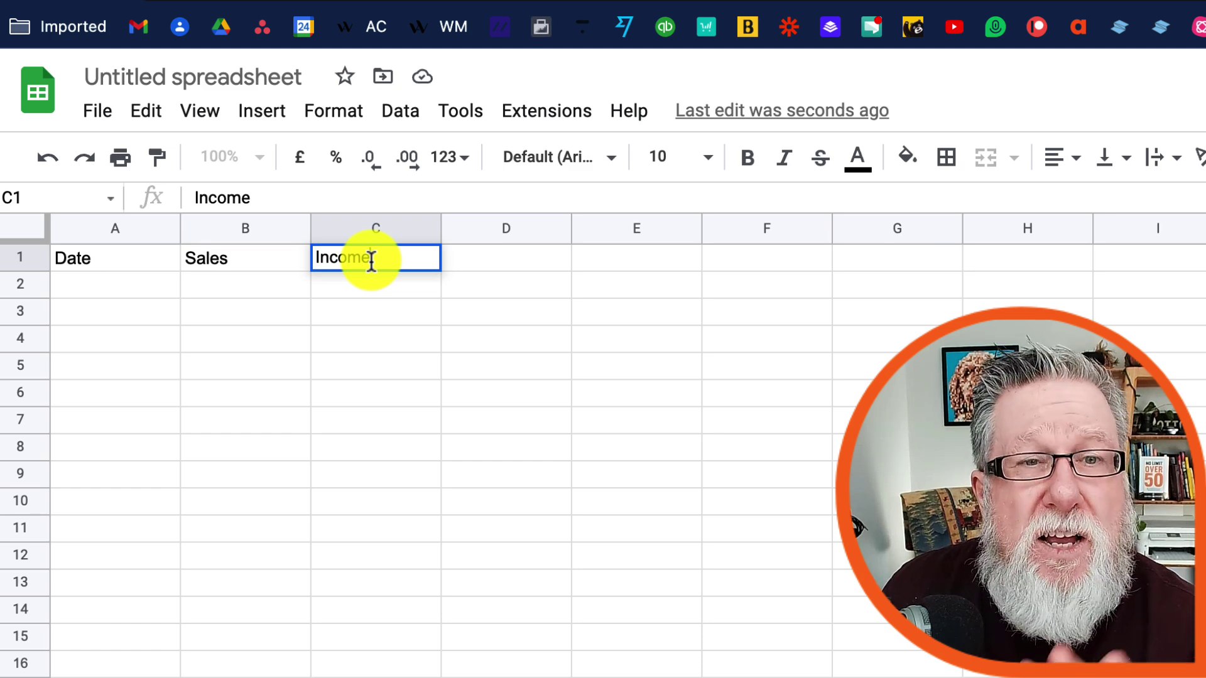
pyautogui.click(510, 267)
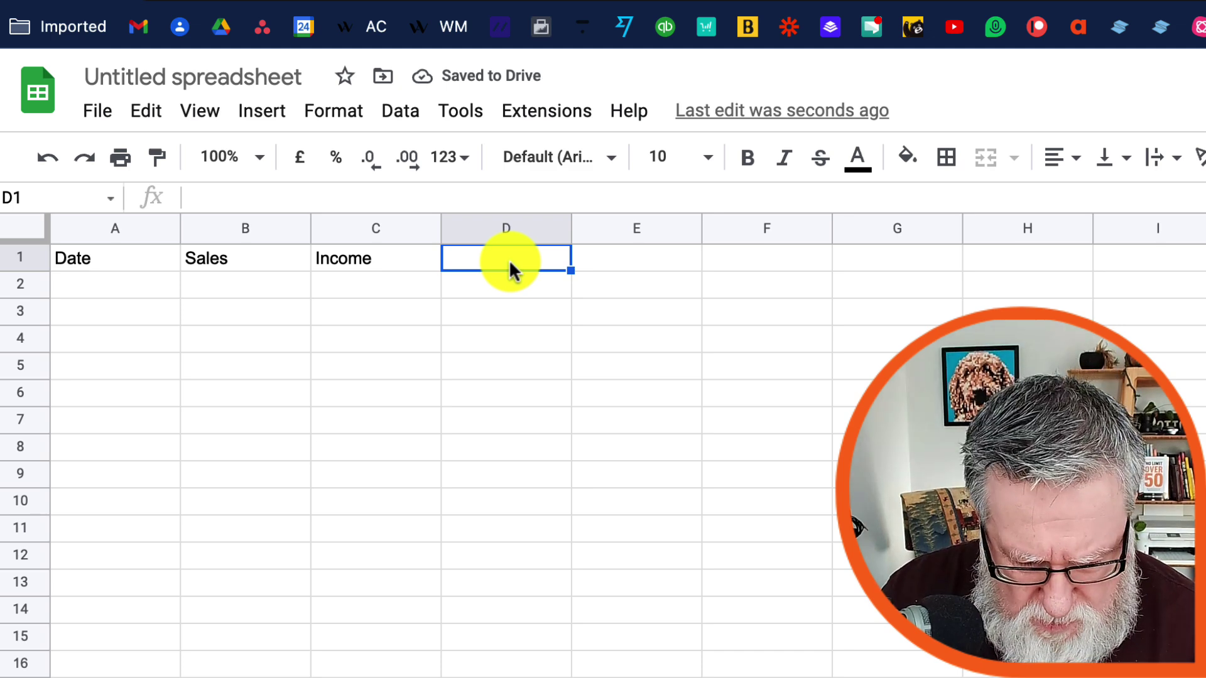
pyautogui.write('Average')
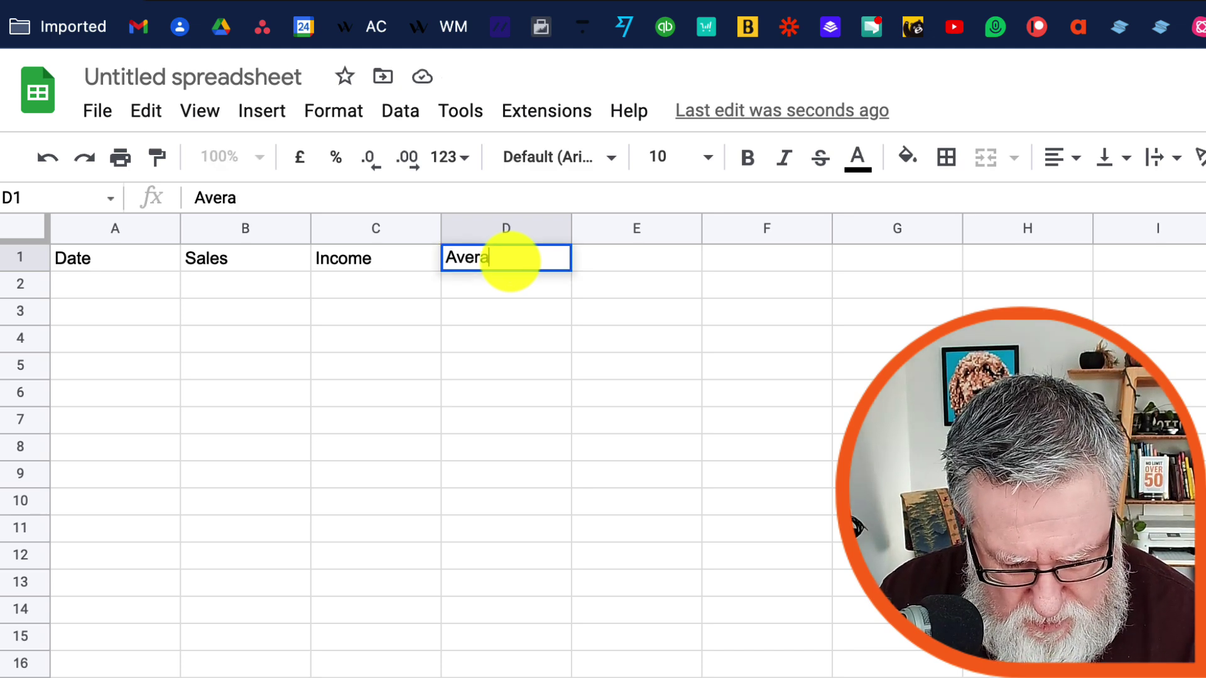
pyautogui.click(501, 346)
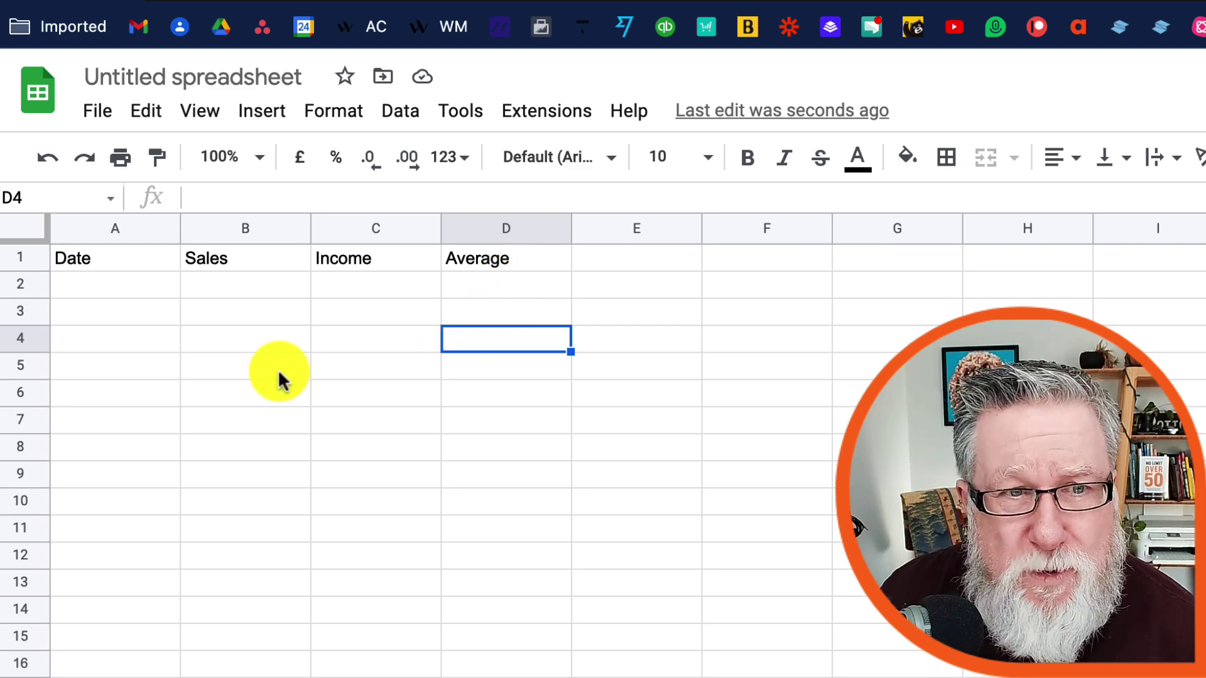
# Enter November 1 as the first date in cell A2.
pyautogui.click(107, 287)
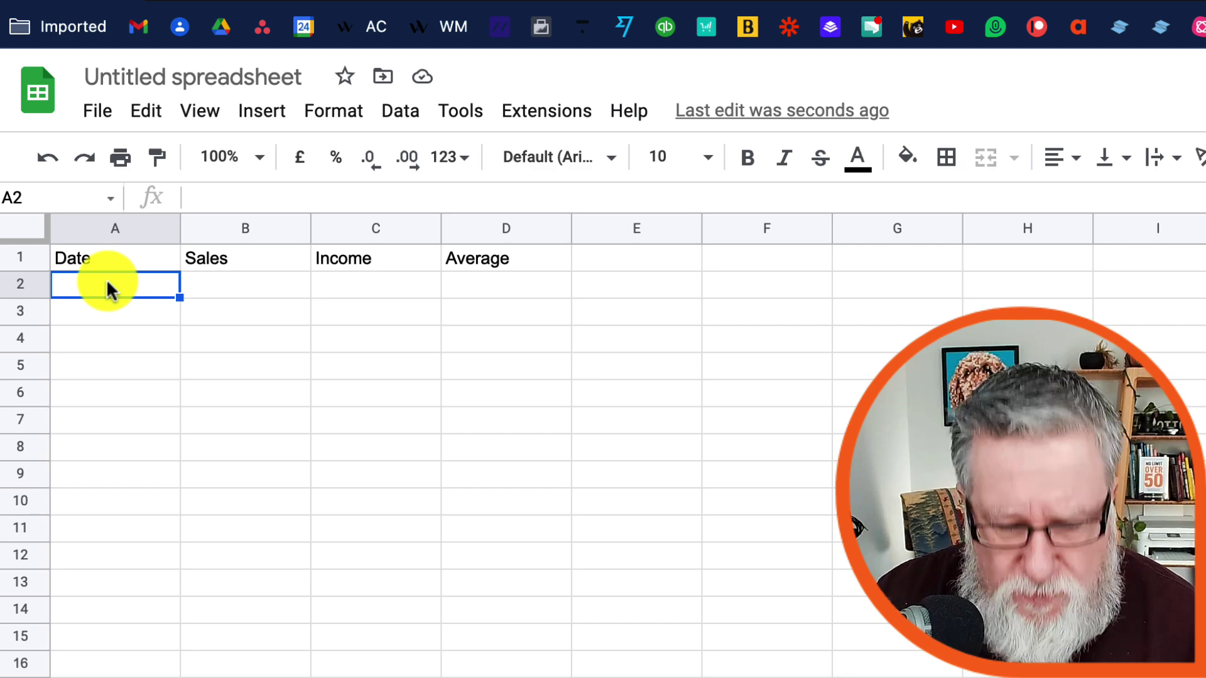
pyautogui.write('Novem')
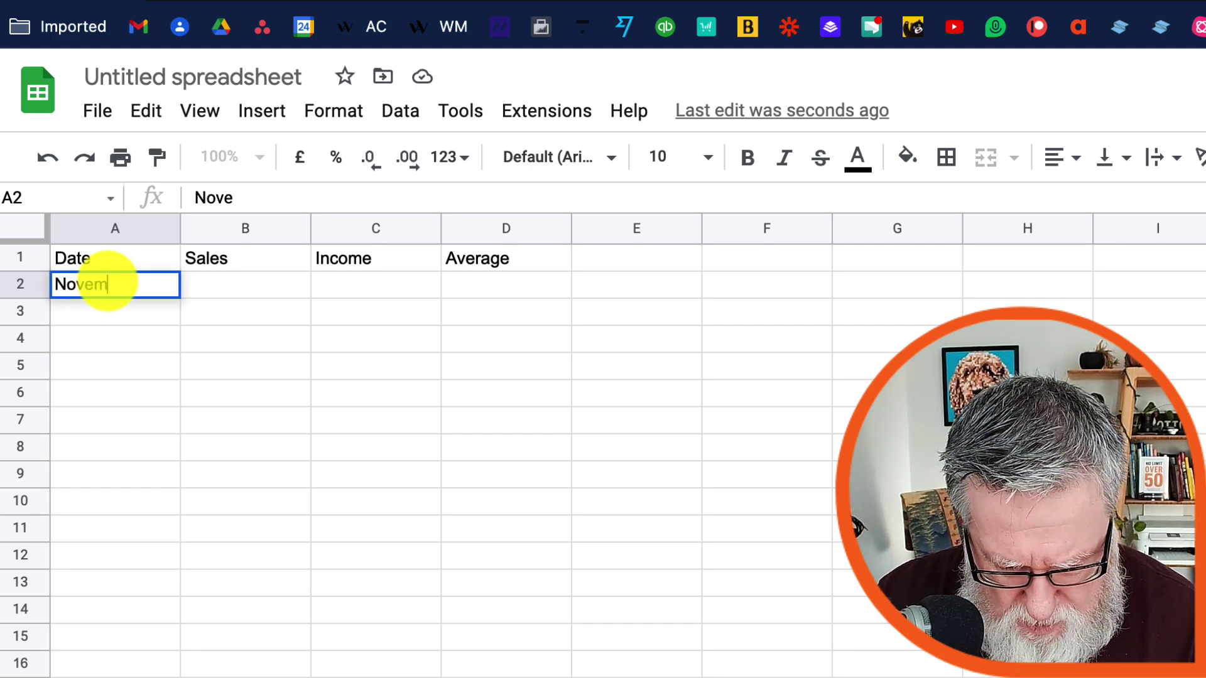
pyautogui.write('ber 1')
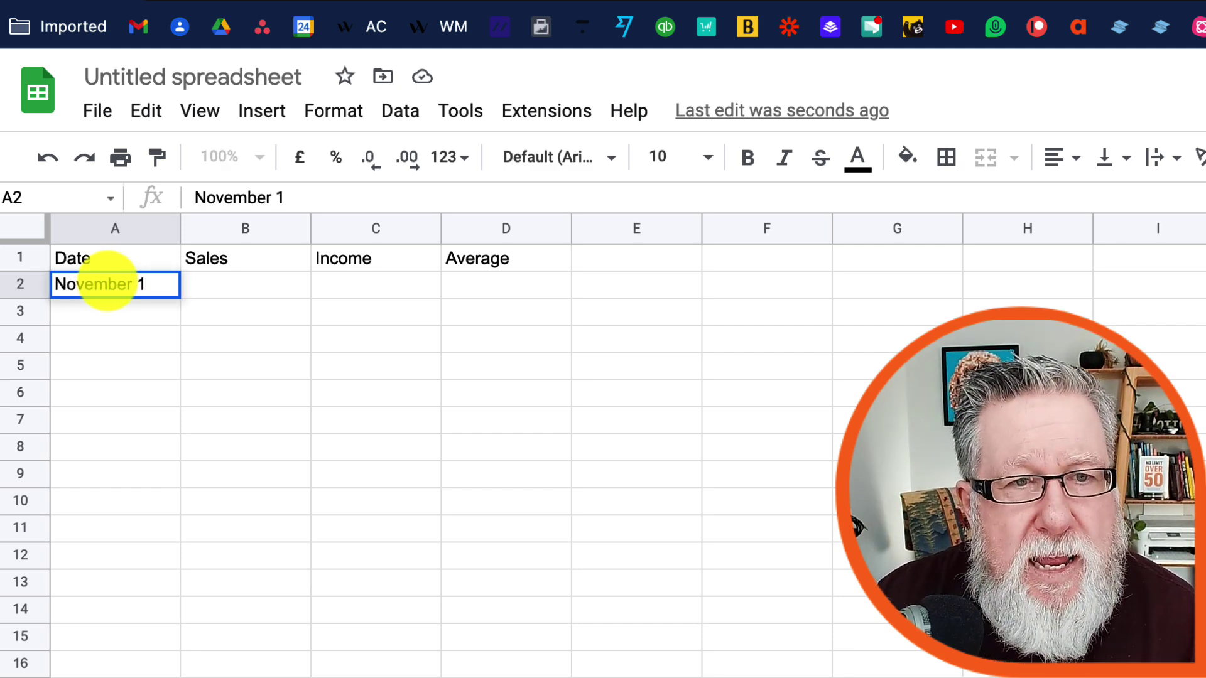
pyautogui.press('Return')
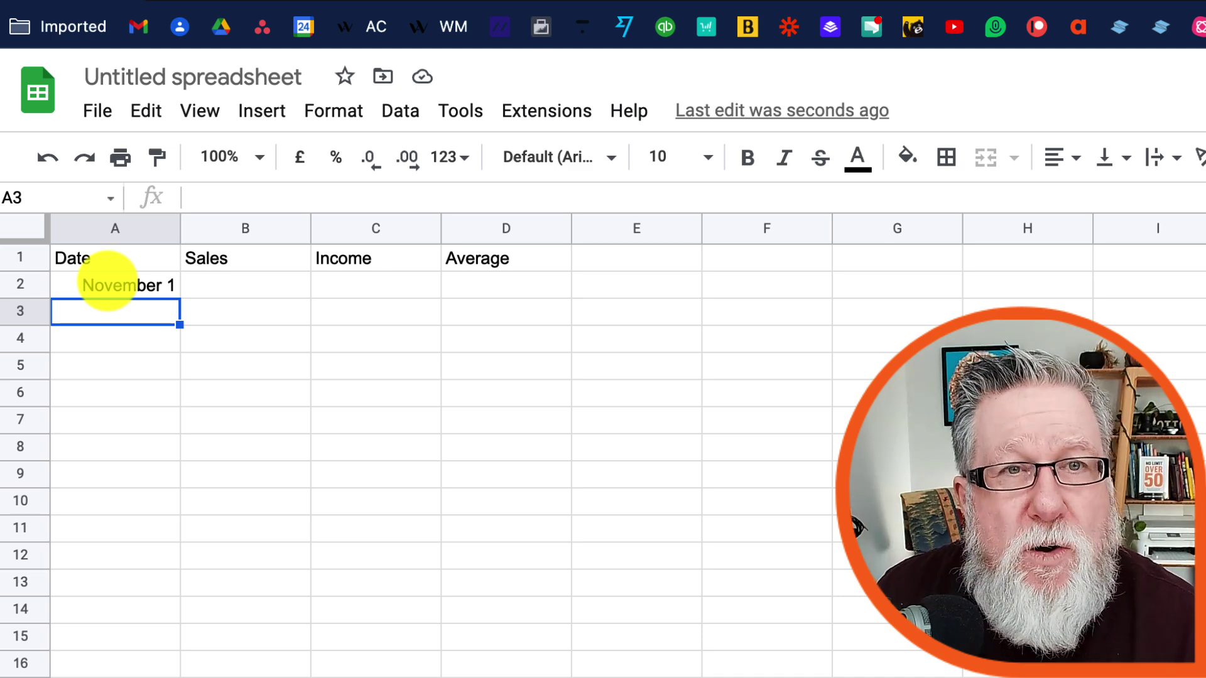
# Try to autofill consecutive daily dates from cell A2 down to A20, and undo the fill.
pyautogui.click(160, 283)
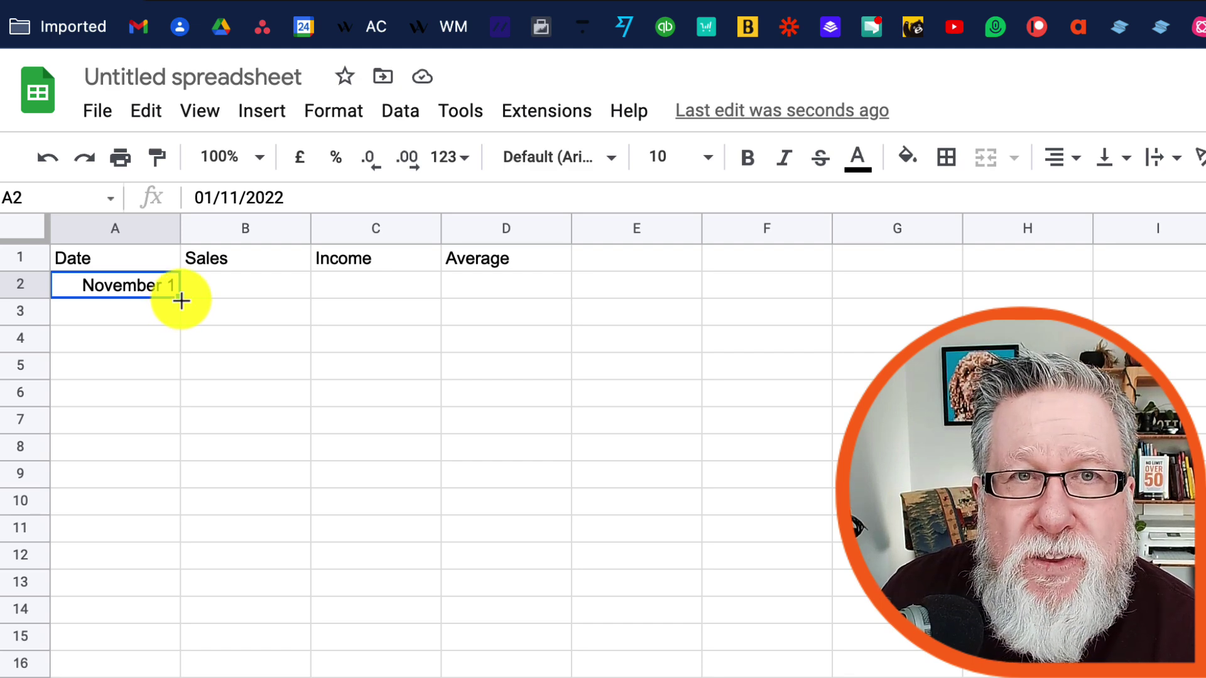
pyautogui.moveTo(181, 301); pyautogui.dragTo(179, 677)
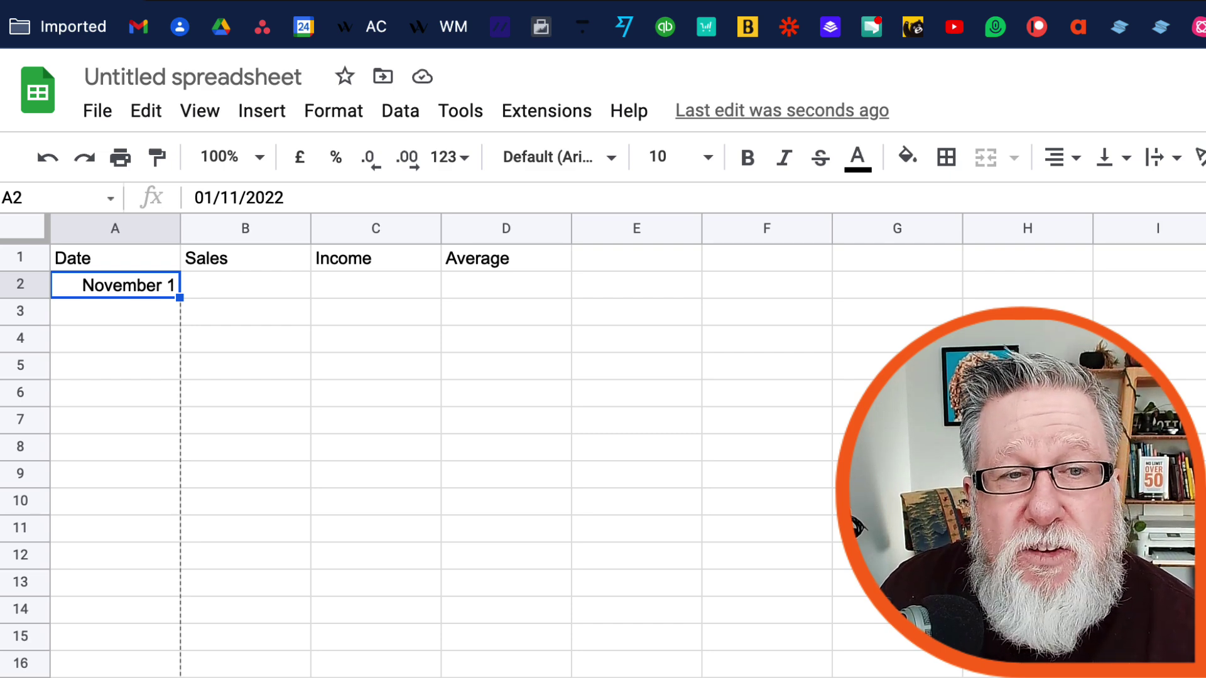
pyautogui.moveTo(179, 676); pyautogui.dragTo(179, 676)
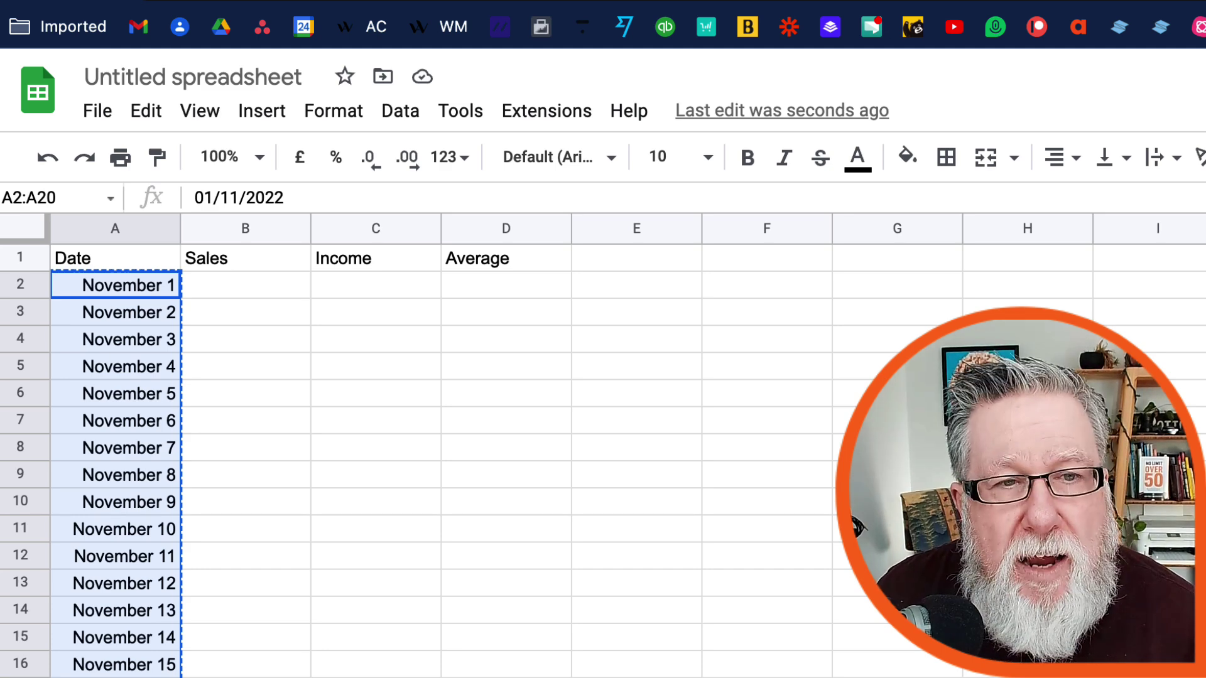
pyautogui.hotkey('ctrl', 'z')
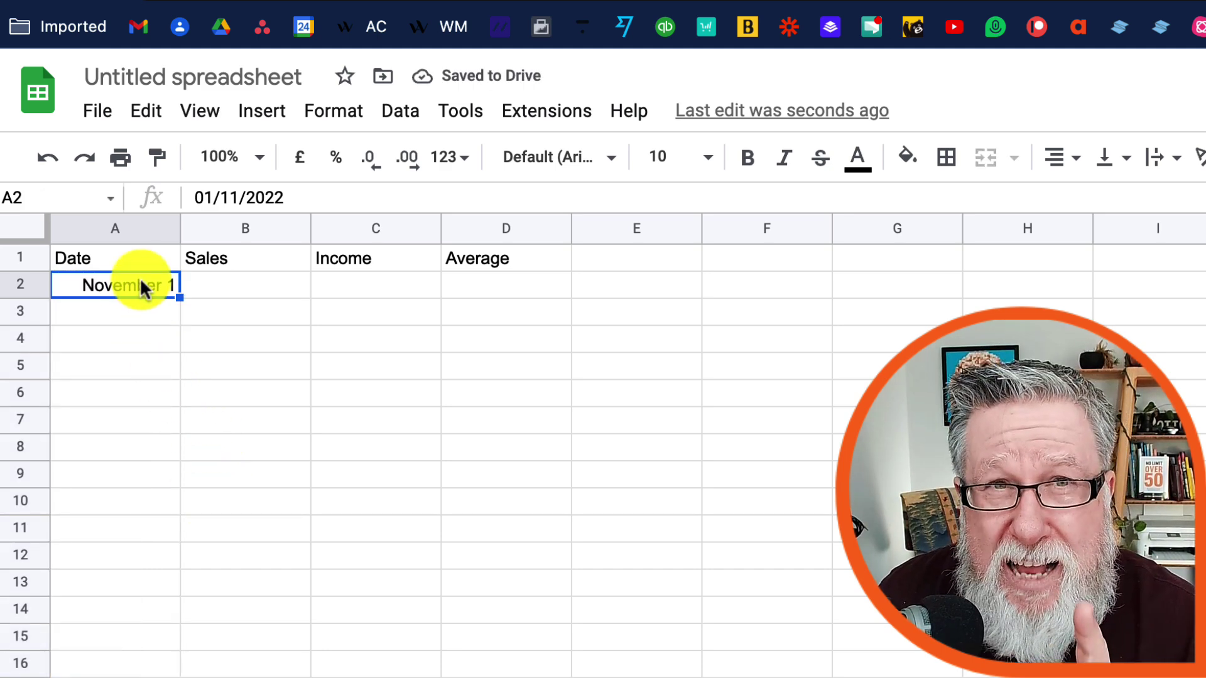
# Enter November 8 as the second date in cell A3.
pyautogui.click(110, 312)
pyautogui.write('Novem')
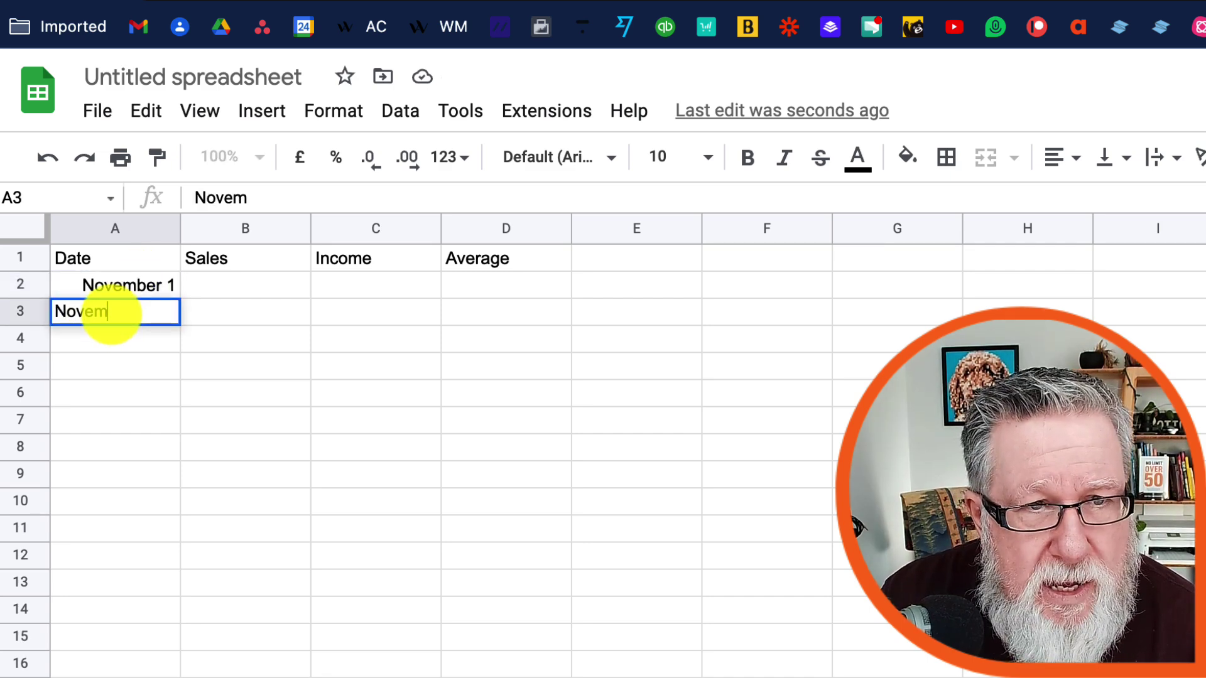
pyautogui.write('ber ')
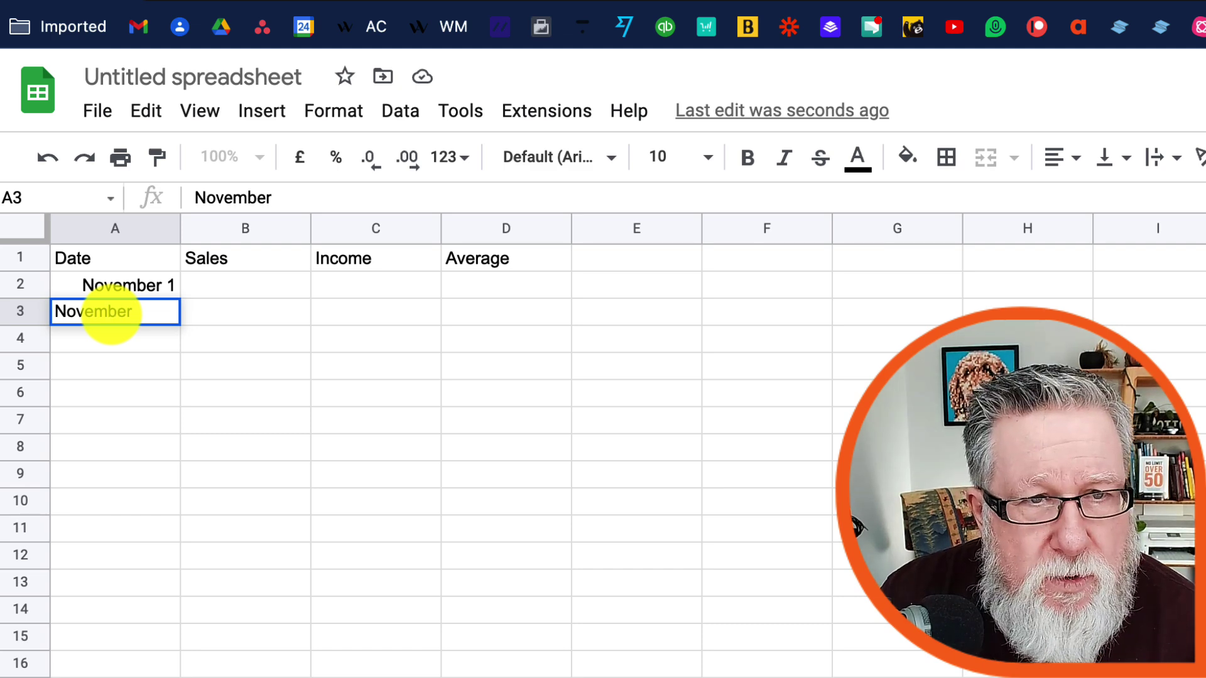
pyautogui.write('8')
pyautogui.press('Return')
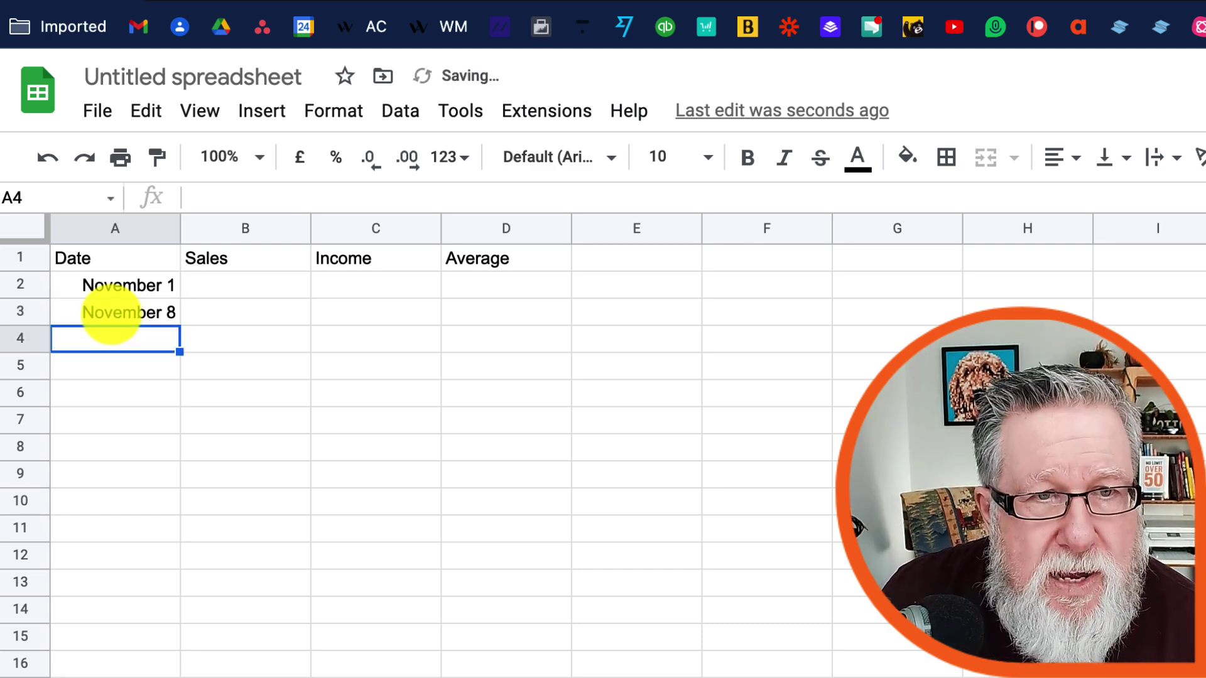
# Autofill the weekly date series from A2:A3 down to A18 and select cell B2.
pyautogui.moveTo(113, 283); pyautogui.dragTo(119, 314)
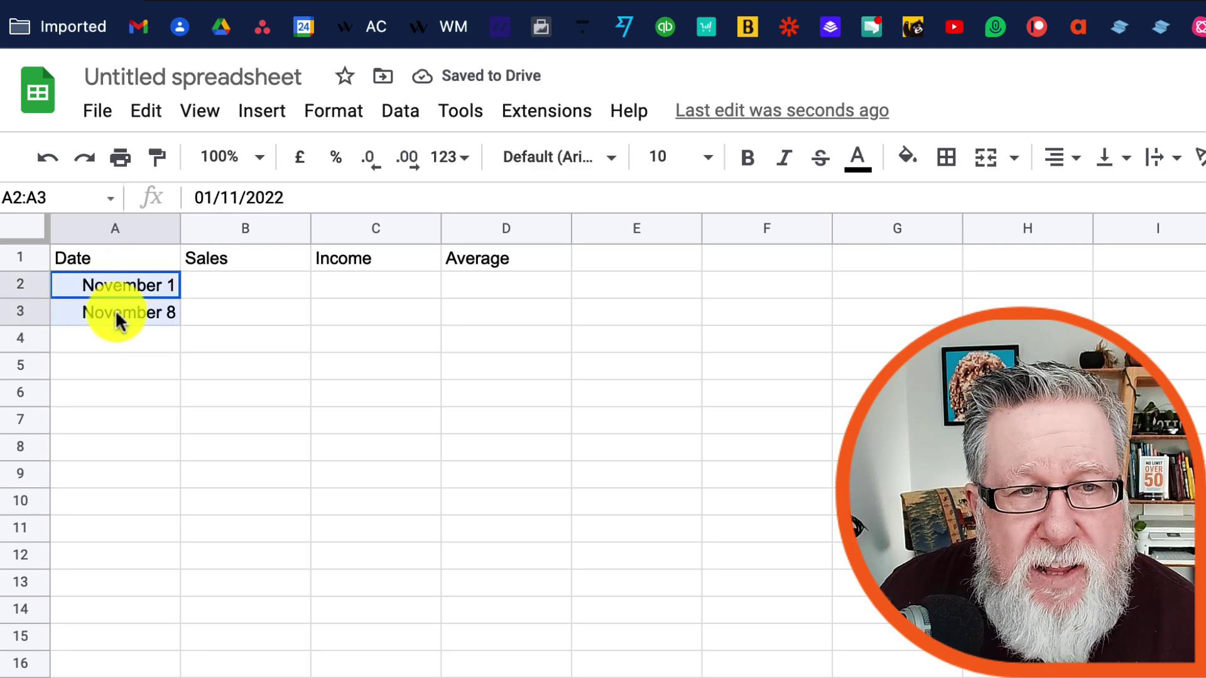
pyautogui.press('super+c')
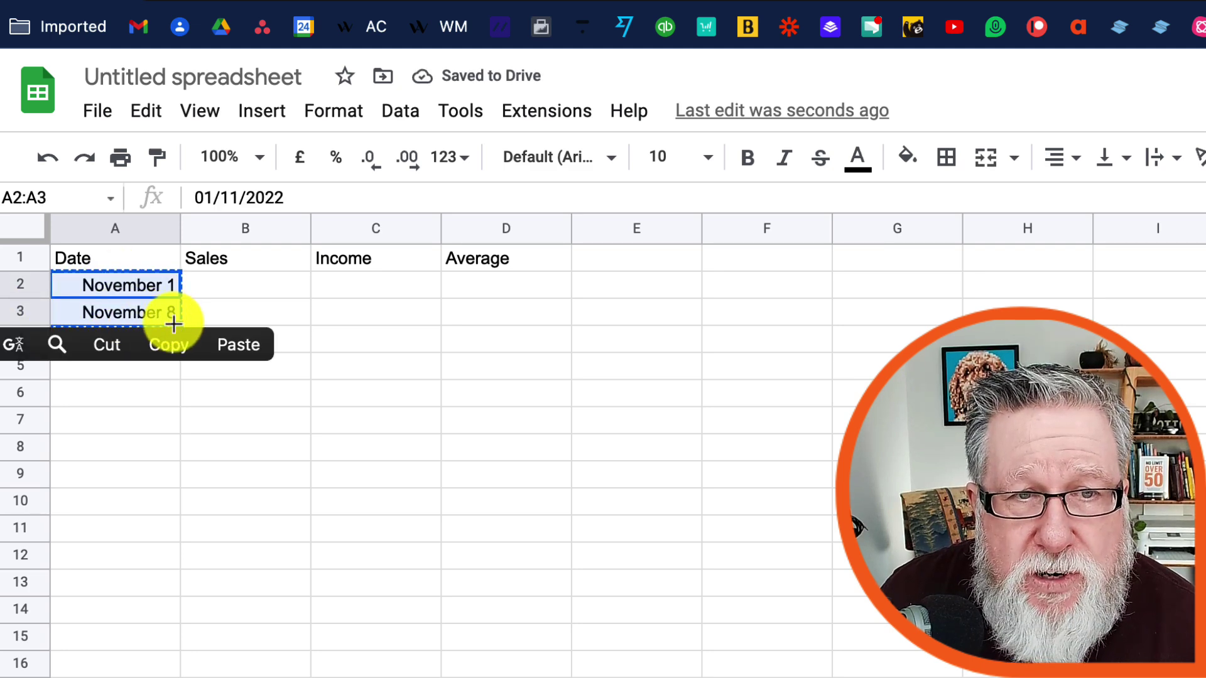
pyautogui.moveTo(176, 323); pyautogui.dragTo(151, 677)
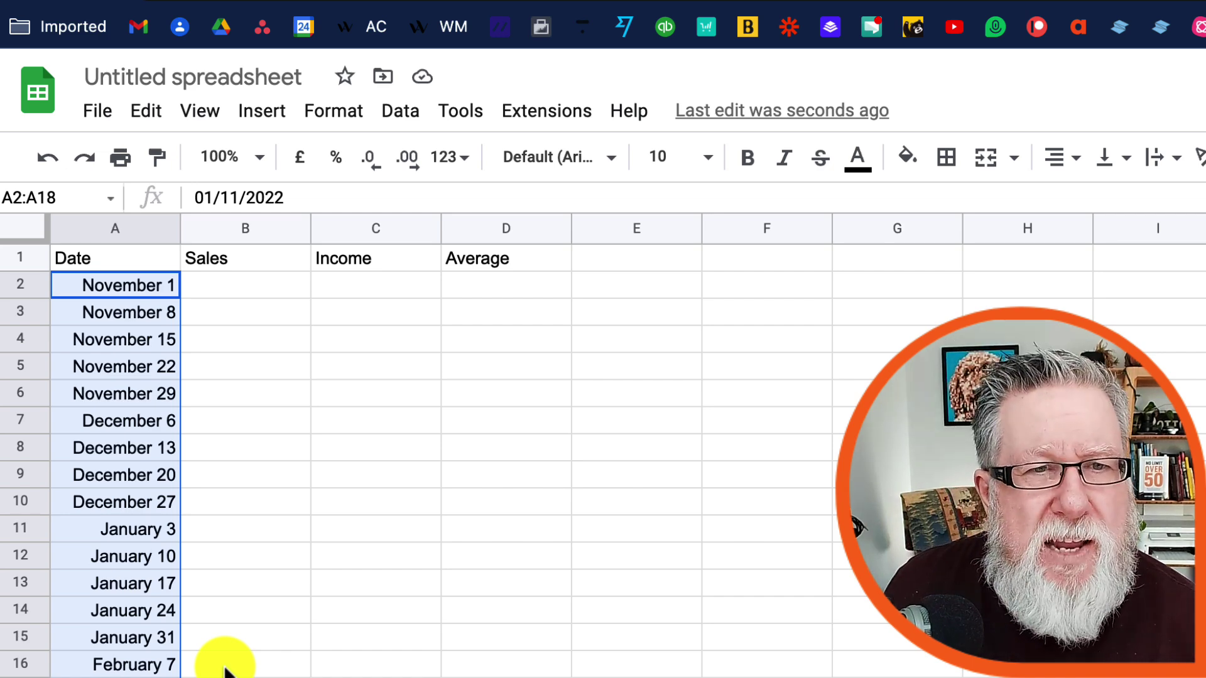
pyautogui.click(223, 286)
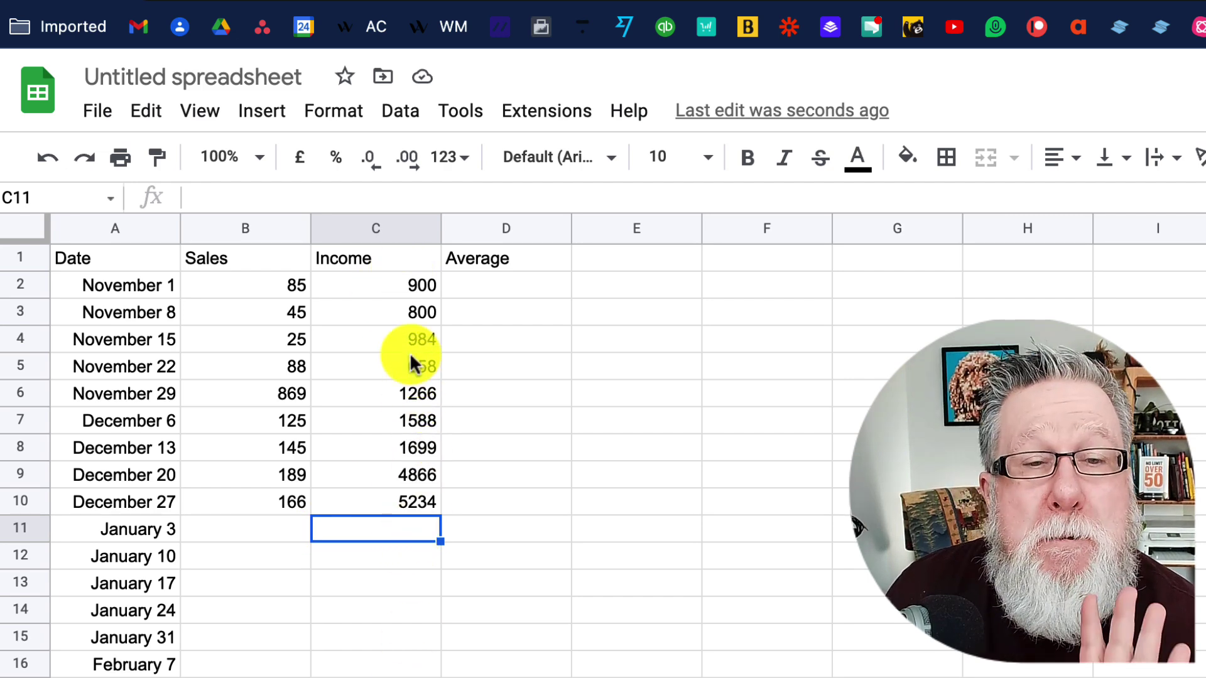
# Copy the Sales values in B2:B10, and copy the Income values in C2:C10.
pyautogui.moveTo(242, 283); pyautogui.dragTo(271, 512)
pyautogui.hotkey('ctrl', 'c')
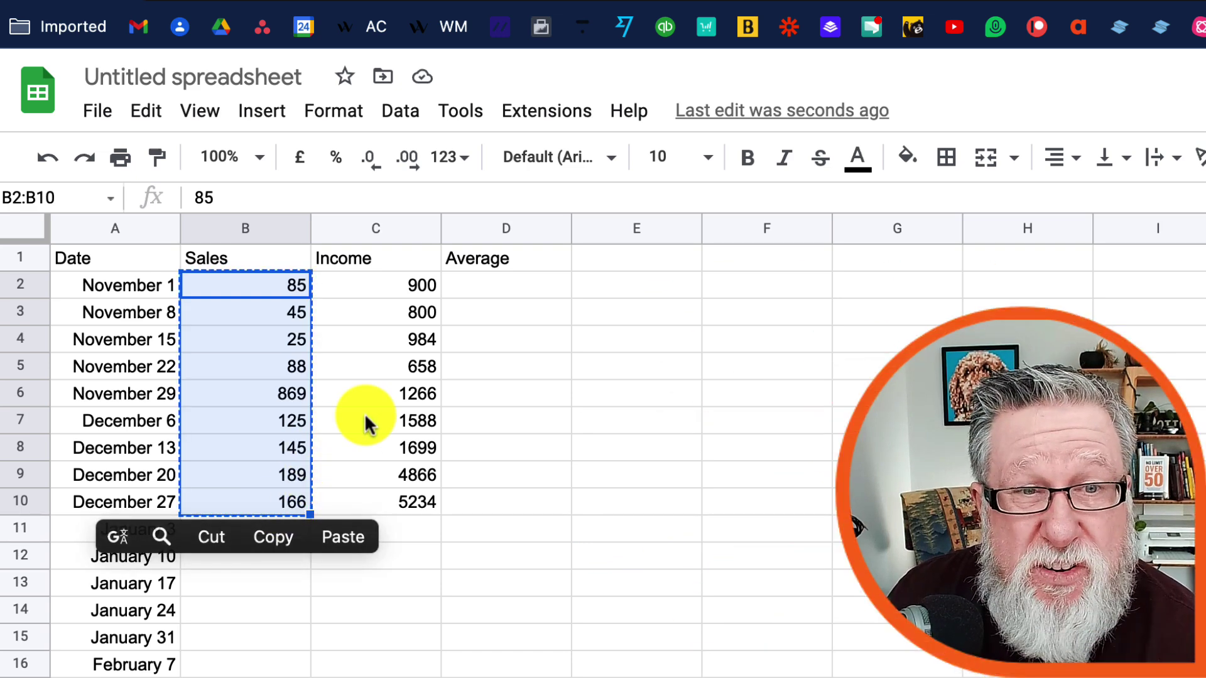
pyautogui.click(394, 283)
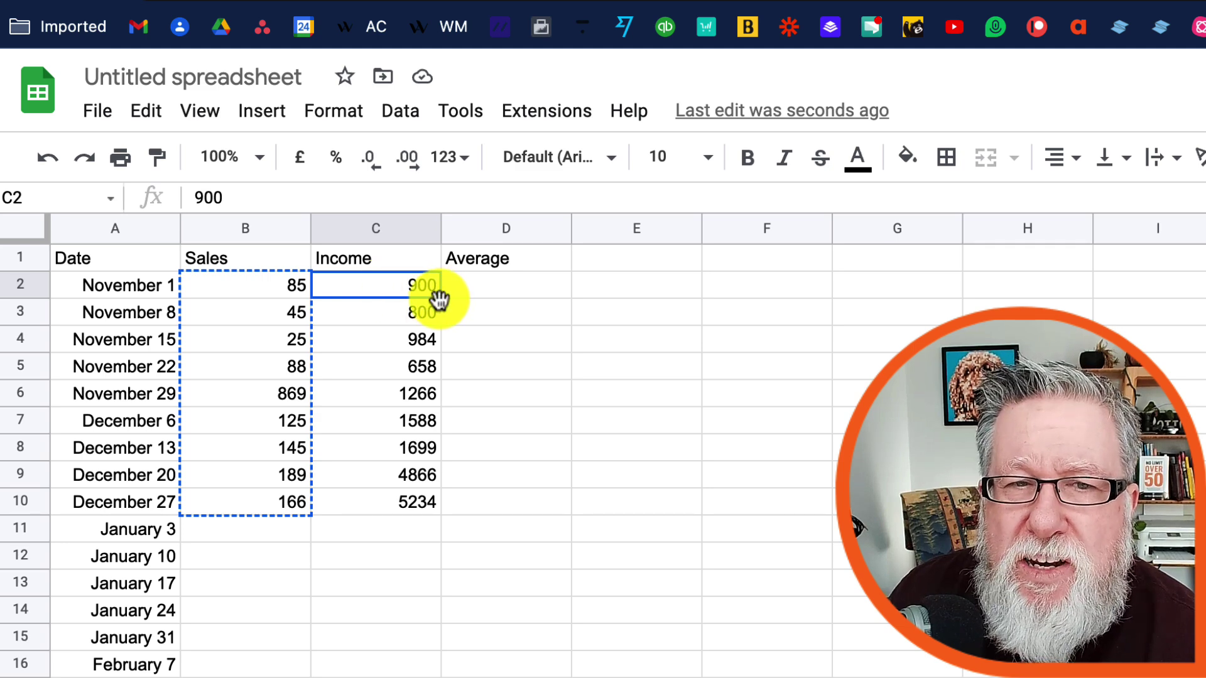
pyautogui.moveTo(393, 292); pyautogui.dragTo(400, 510)
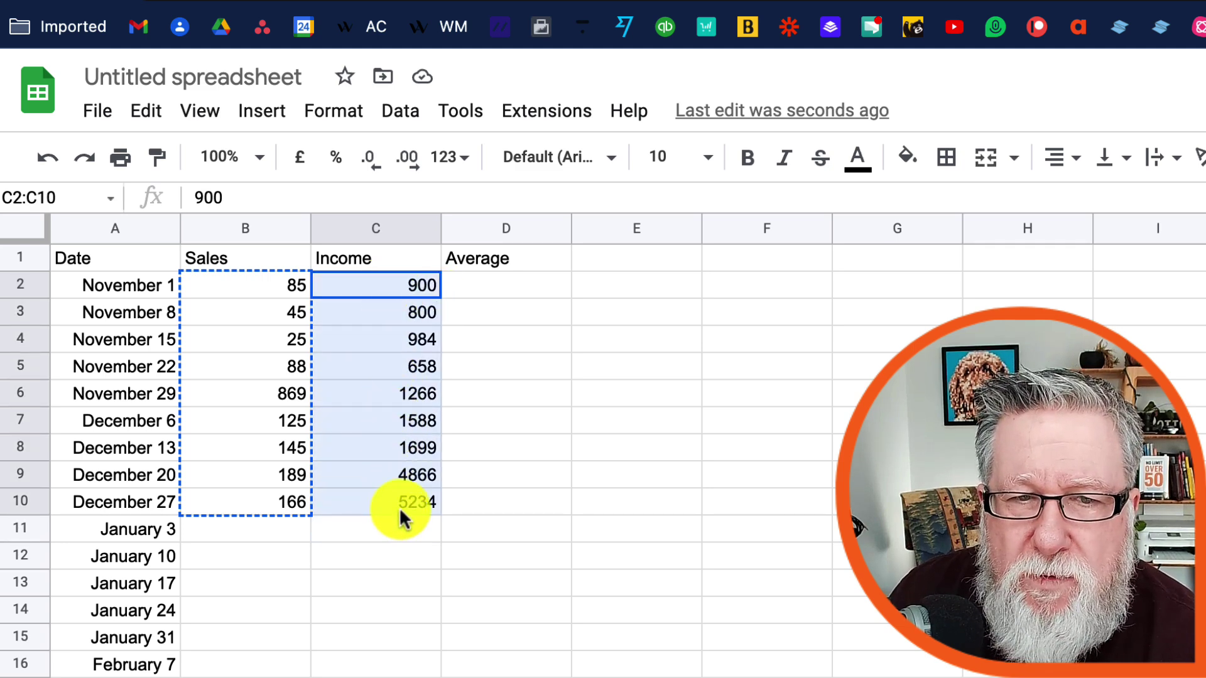
pyautogui.hotkey('ctrl', 'c')
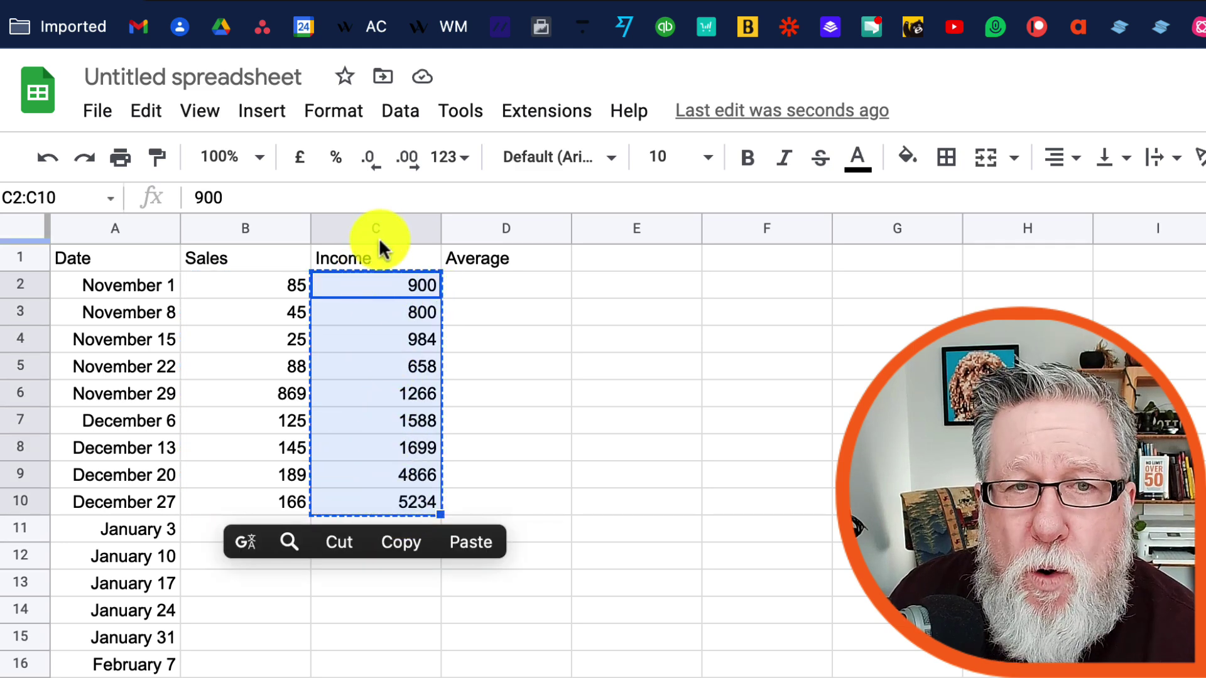
# Format the whole Income column C with the US Dollar number format.
pyautogui.click(380, 220)
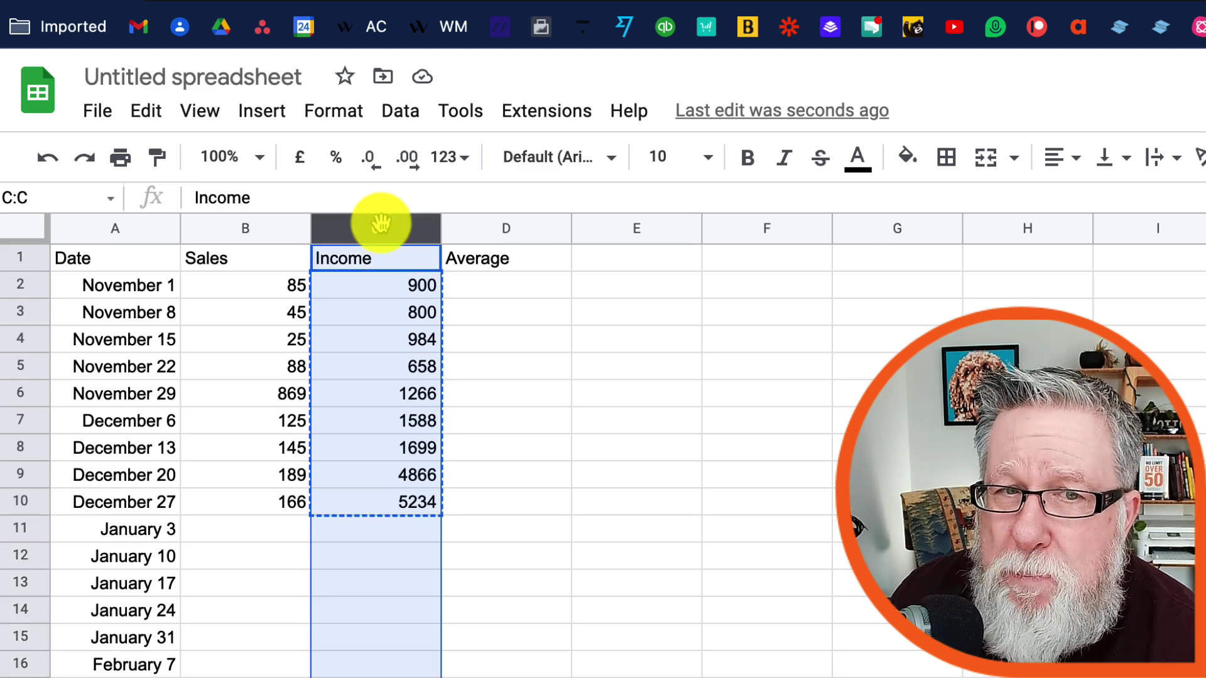
pyautogui.click(349, 121)
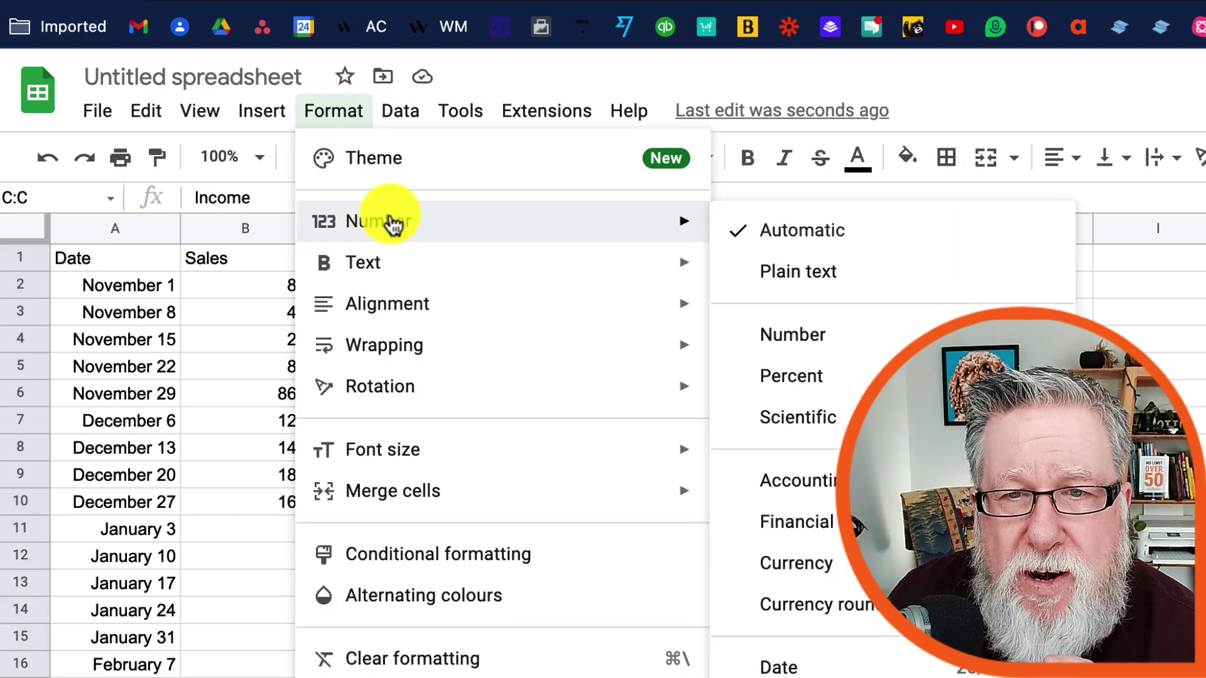
pyautogui.moveTo(509, 221)
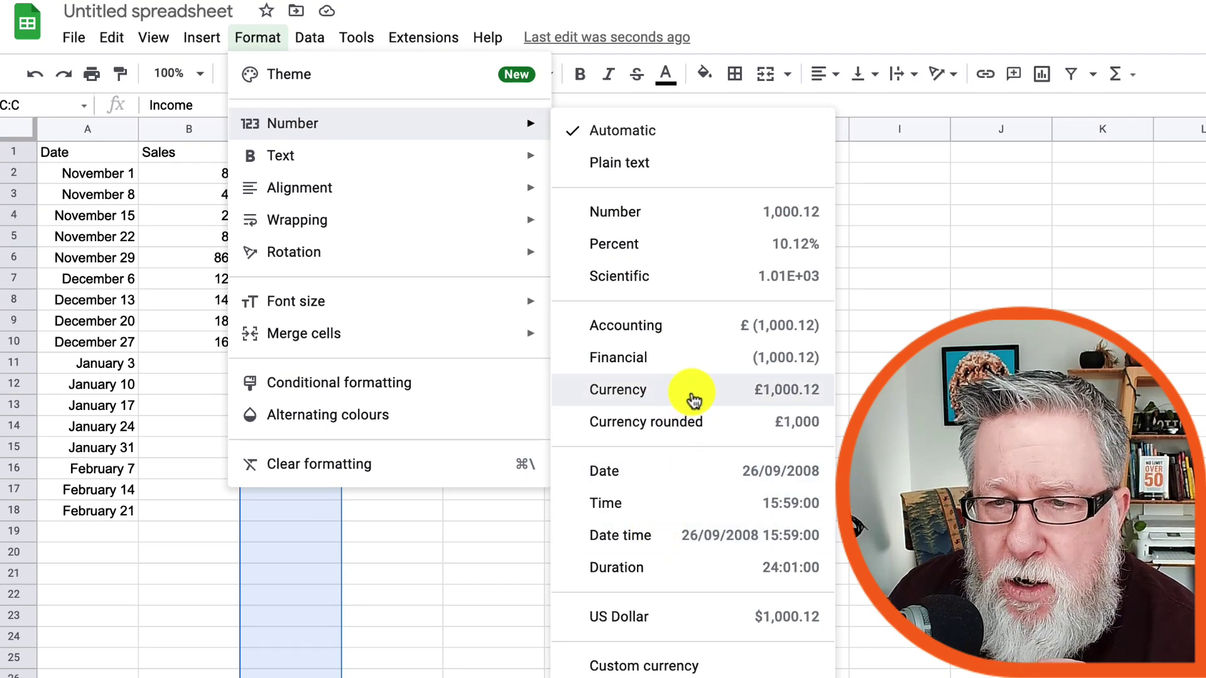
pyautogui.click(681, 617)
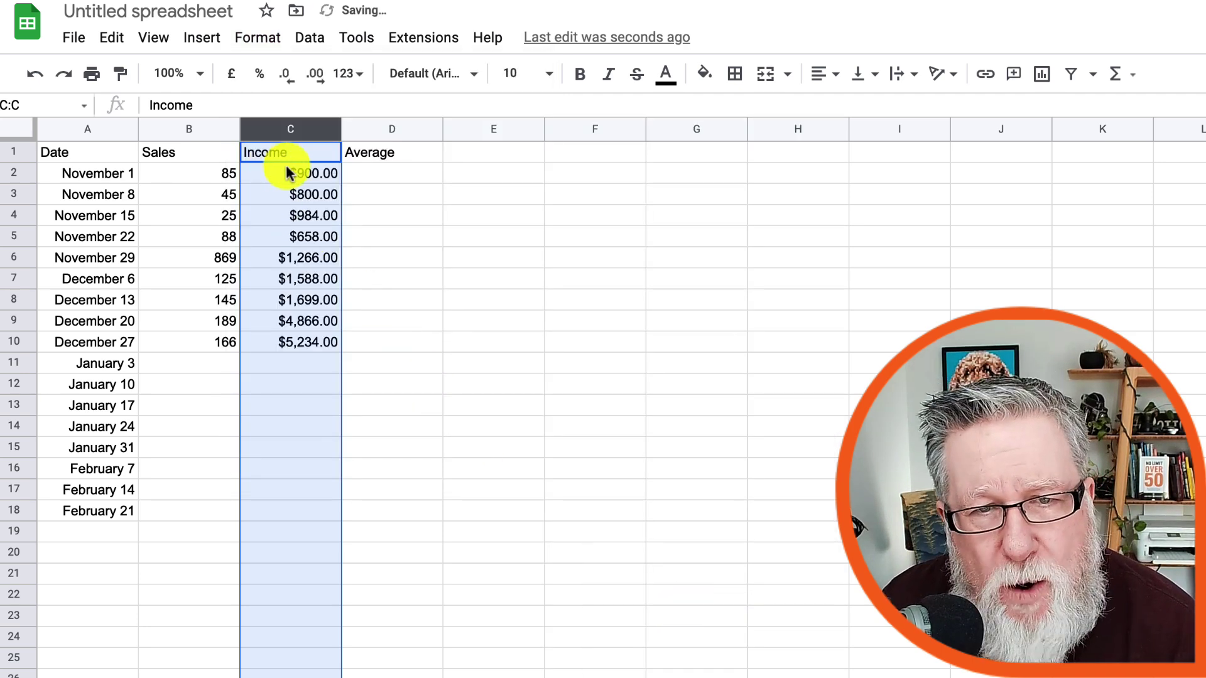
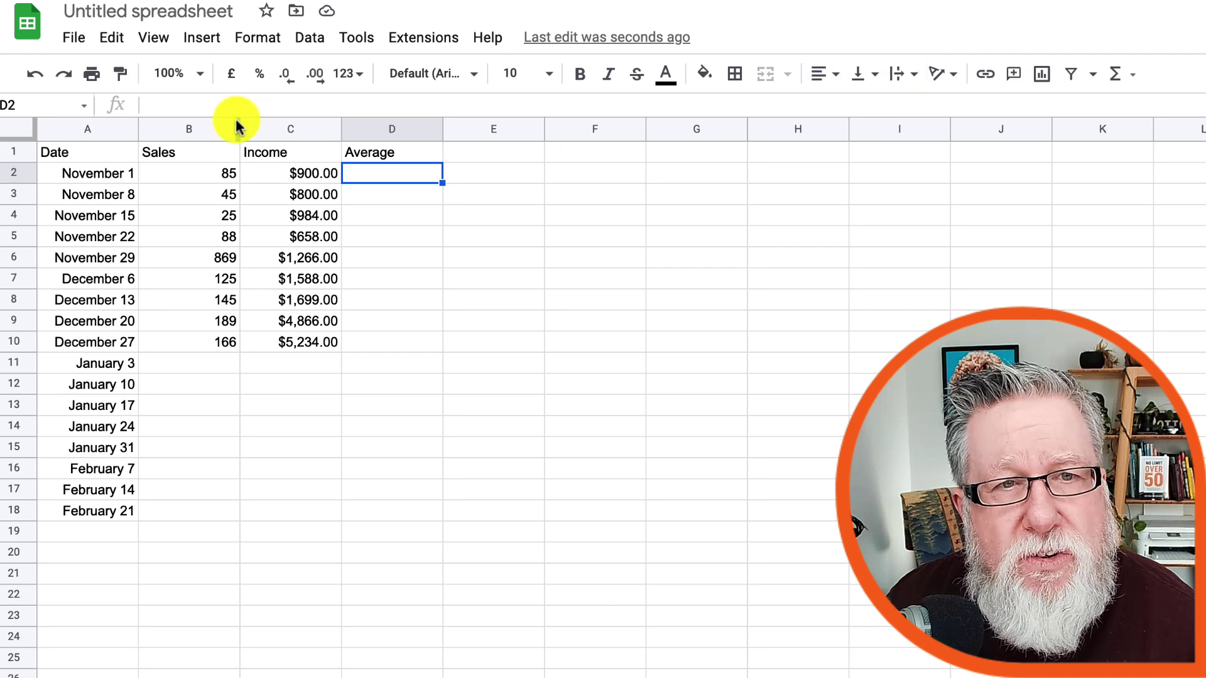
# Enter the formula =C2/B2 in cell D2 to divide income by sales, without accepting the suggested auto-fill.
pyautogui.click(181, 106)
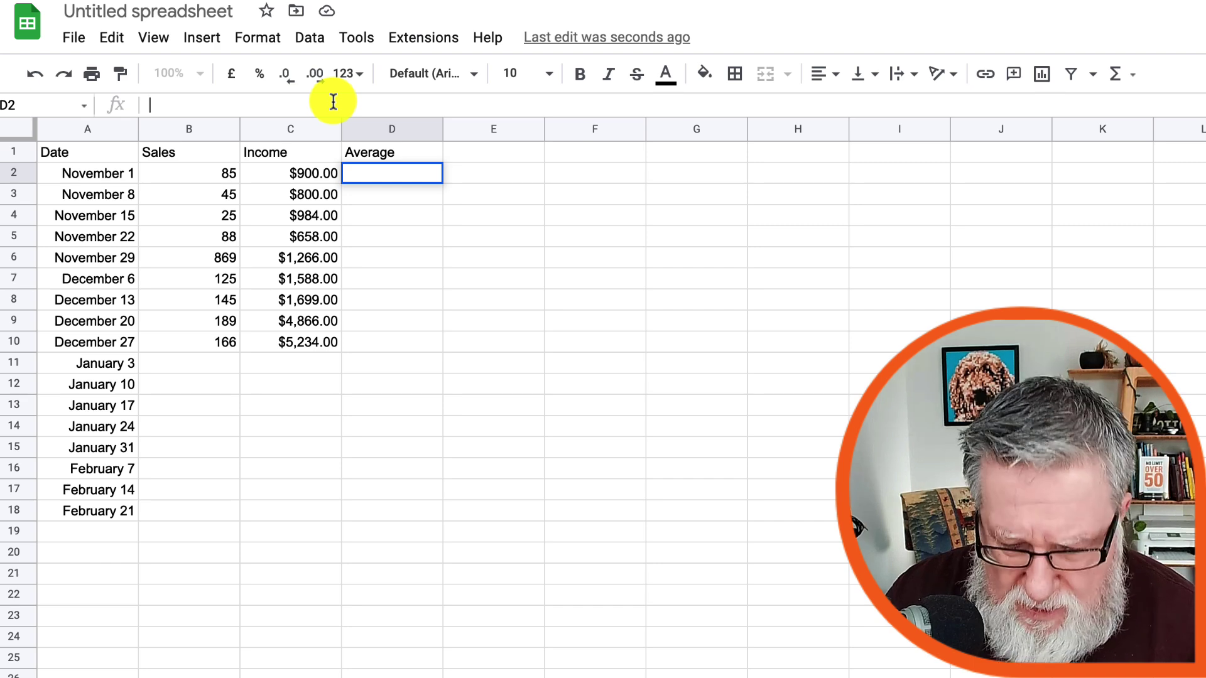
pyautogui.write('=')
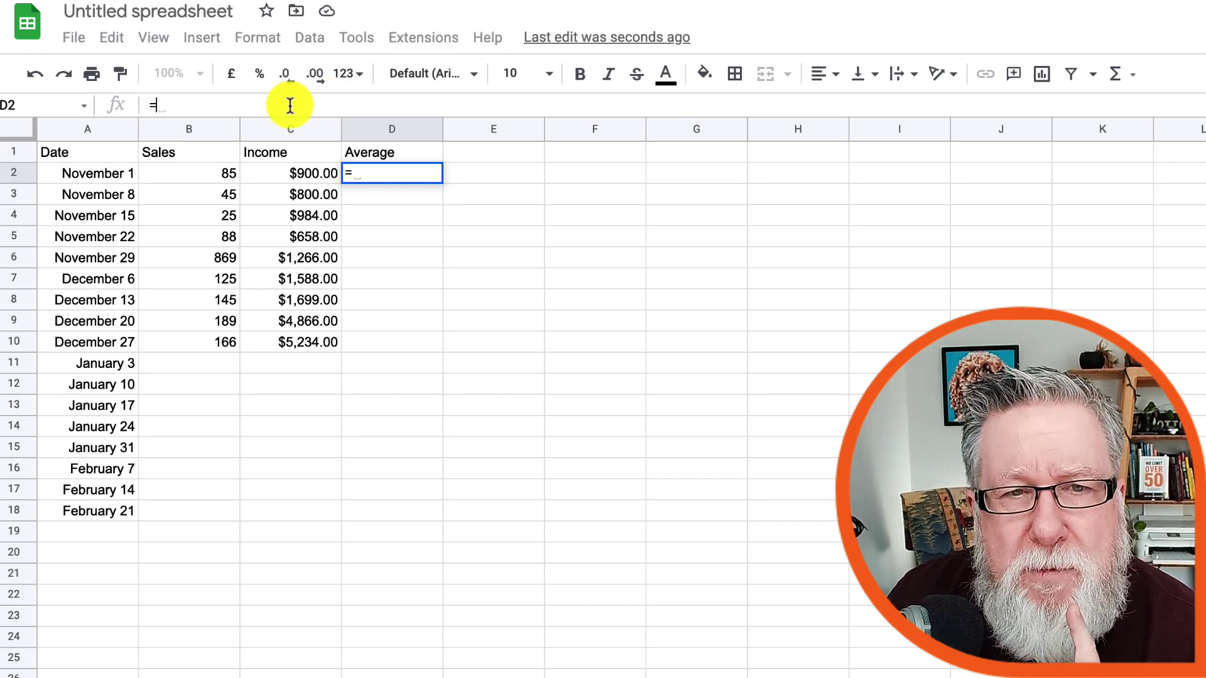
pyautogui.click(296, 176)
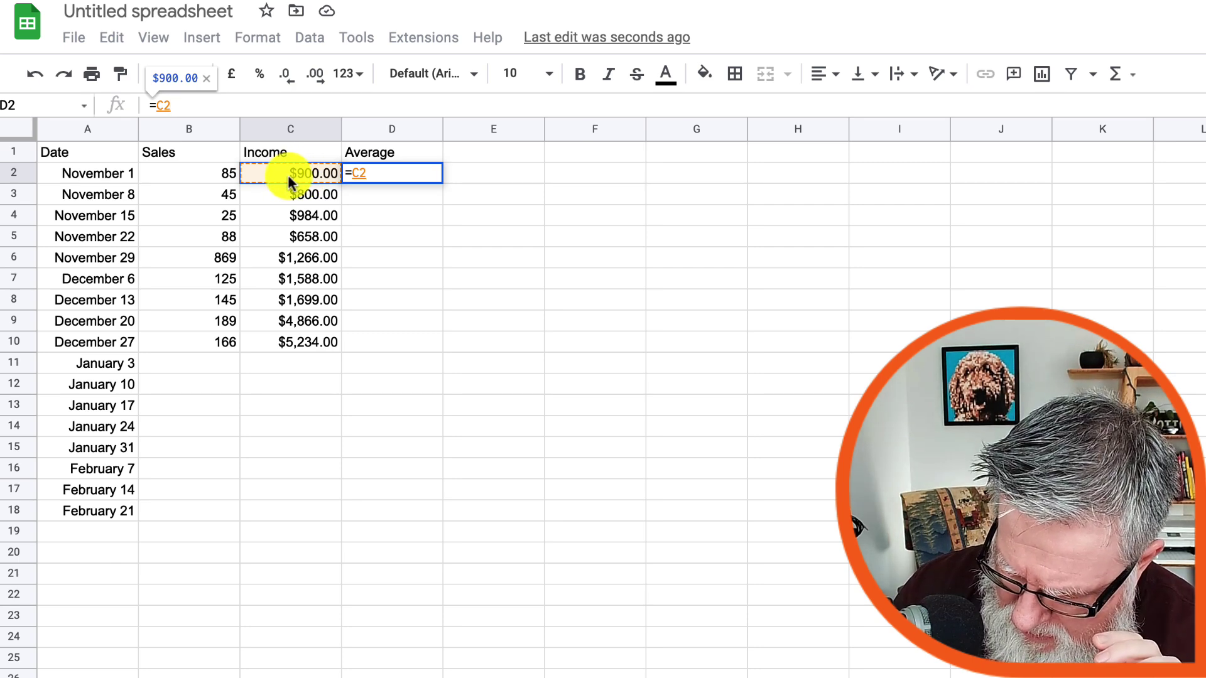
pyautogui.write('/')
pyautogui.click(213, 173)
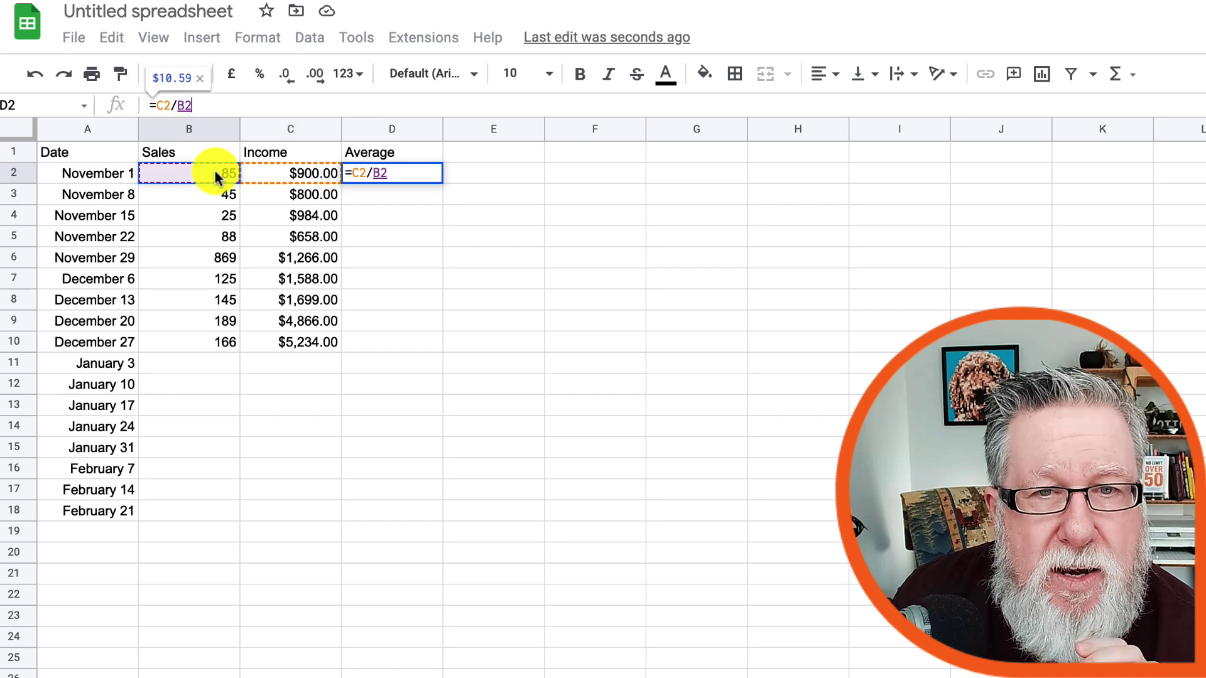
pyautogui.press('Return')
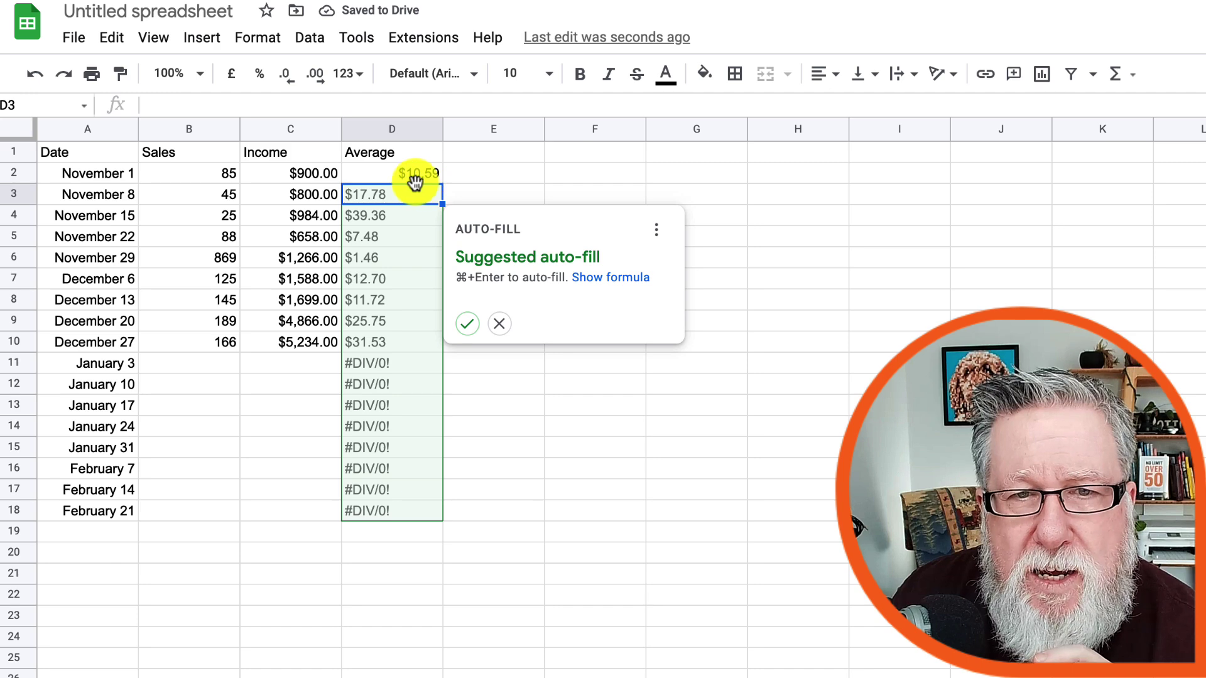
pyautogui.click(496, 176)
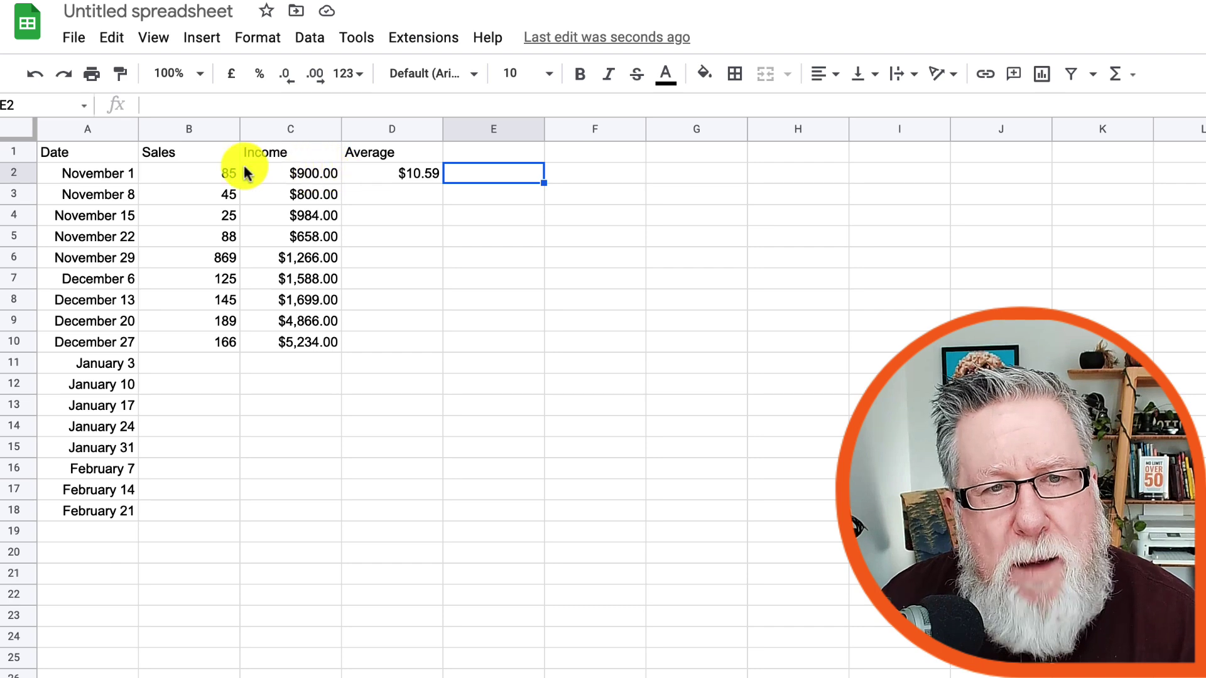
# Set the November 1 sales in B2 to 70 and its income in C2 to 1200.
pyautogui.click(212, 170)
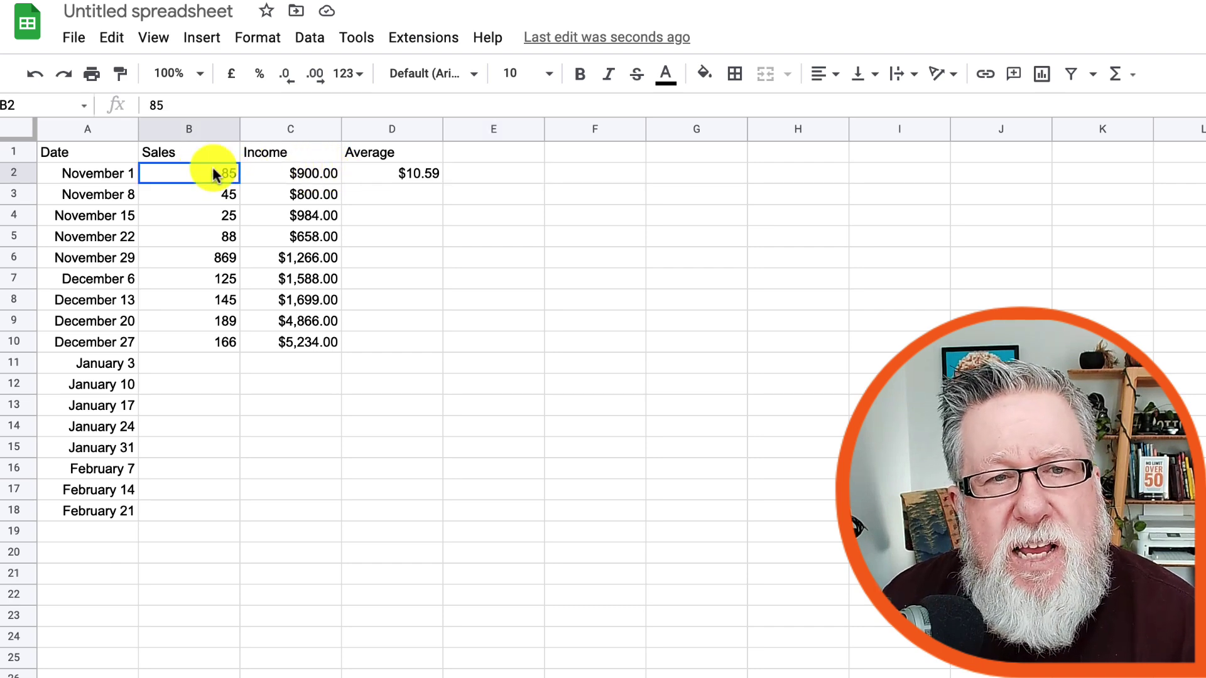
pyautogui.doubleClick(216, 174)
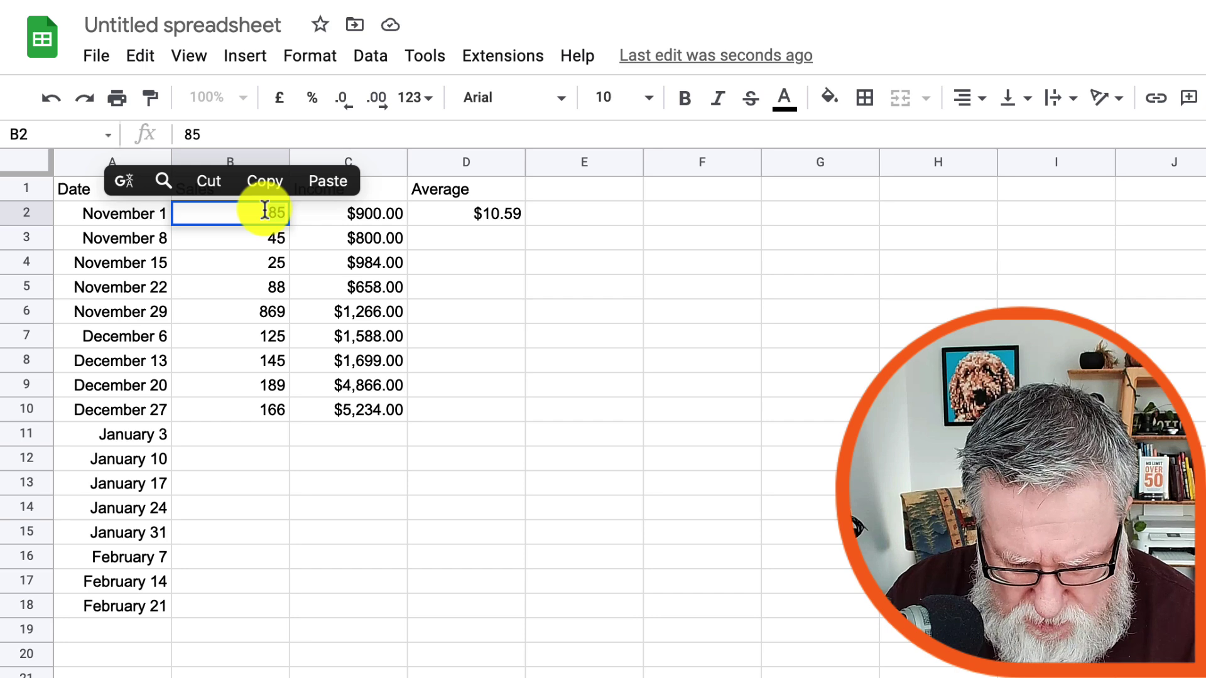
pyautogui.write('70')
pyautogui.press('Return')
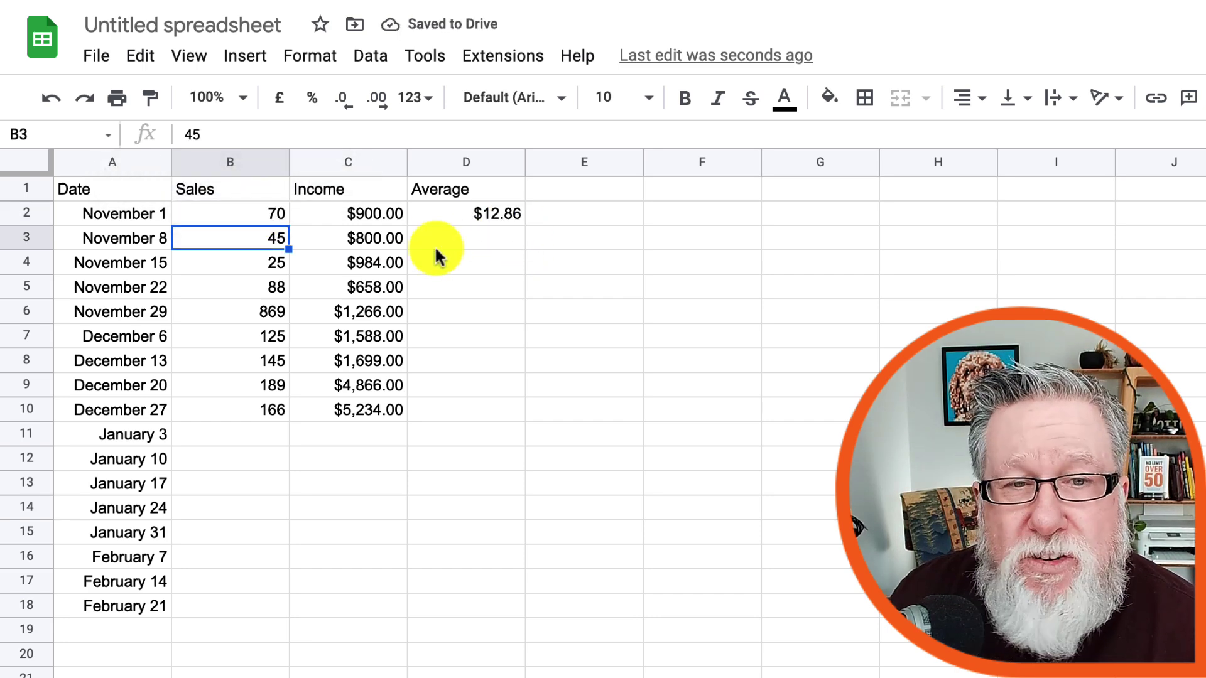
pyautogui.click(381, 212)
pyautogui.doubleClick(383, 211)
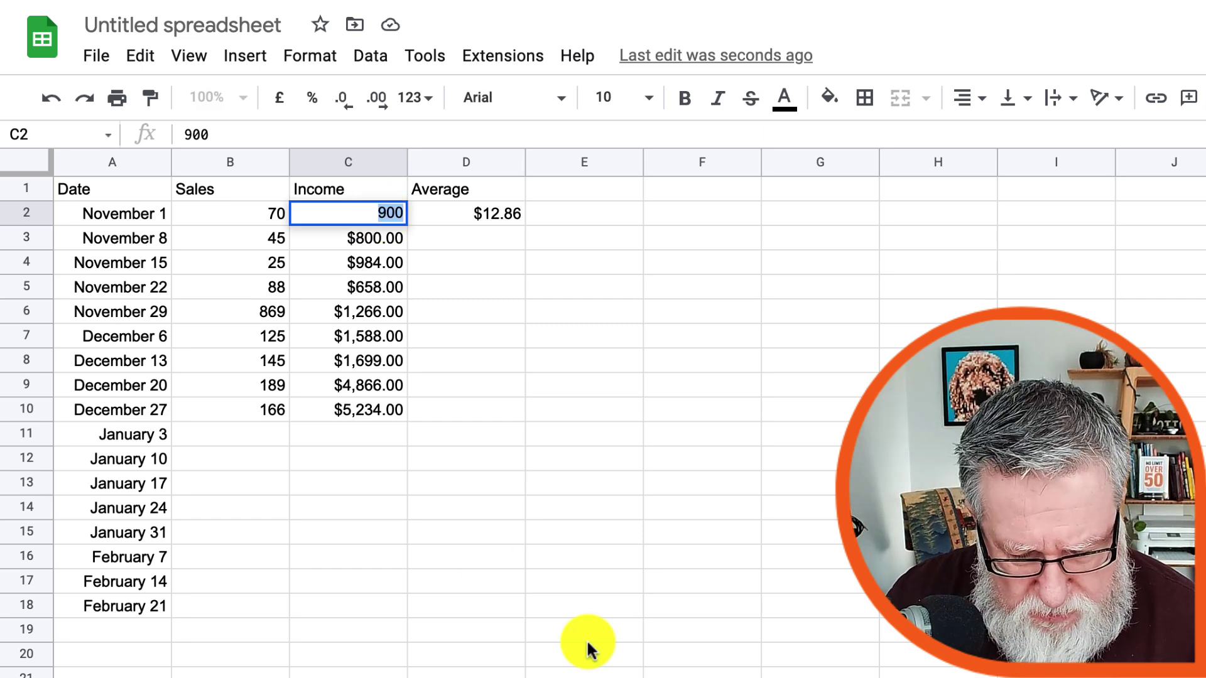
pyautogui.write('1200')
pyautogui.press('Return')
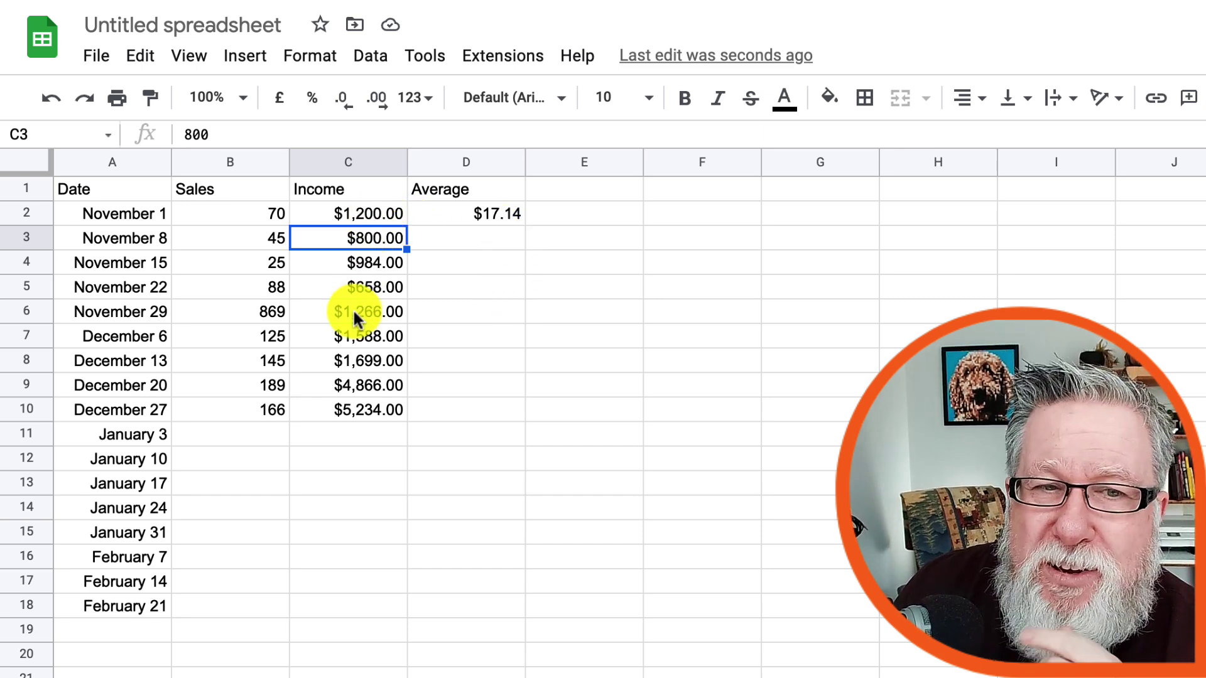
# Fill the Average formula from D2 down to D10 and check the copied formulas in D3 through D6.
pyautogui.click(506, 215)
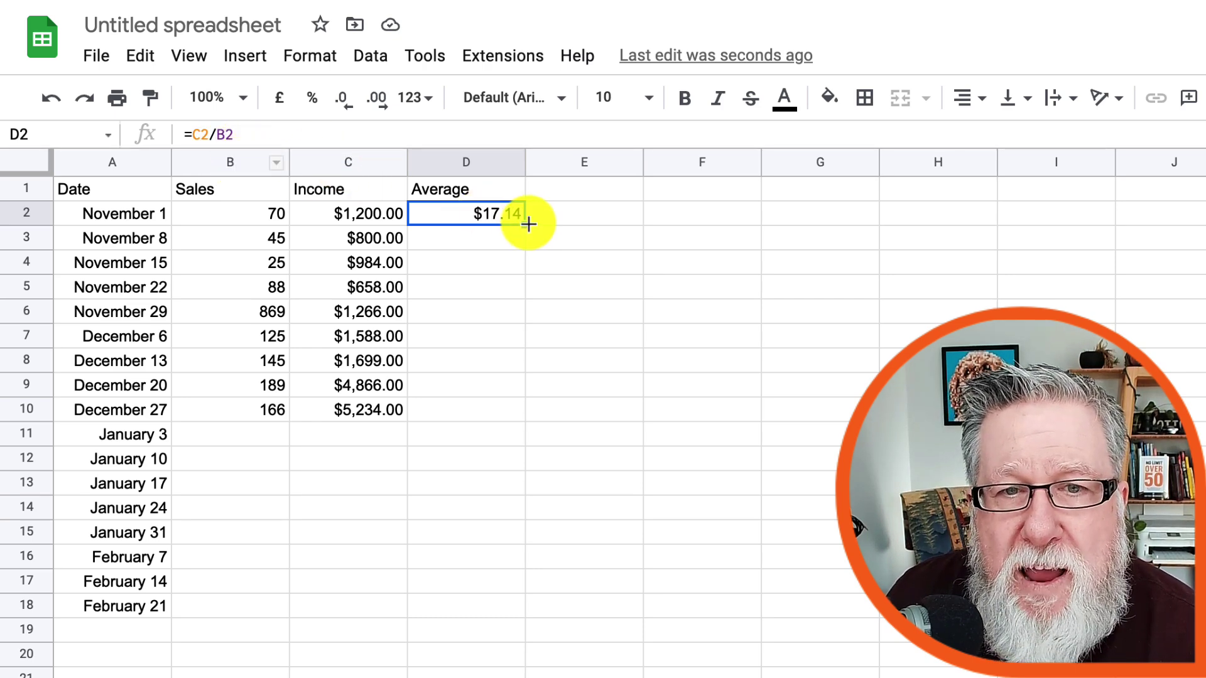
pyautogui.moveTo(525, 224); pyautogui.dragTo(515, 413)
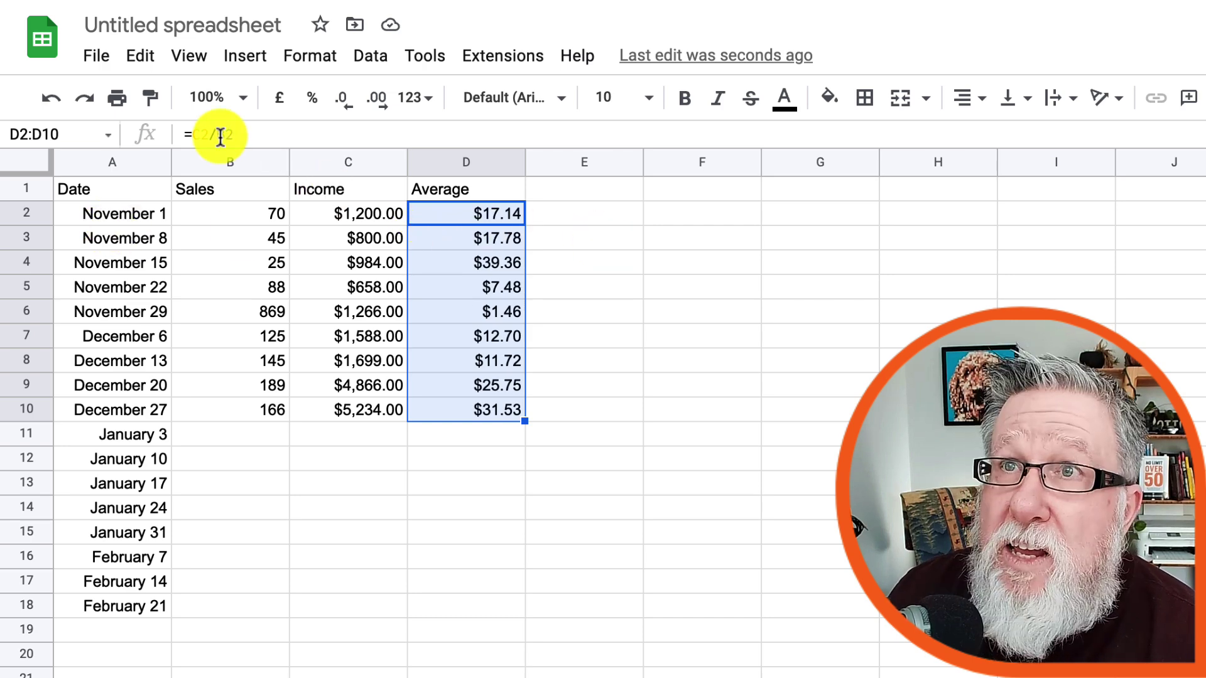
pyautogui.click(609, 214)
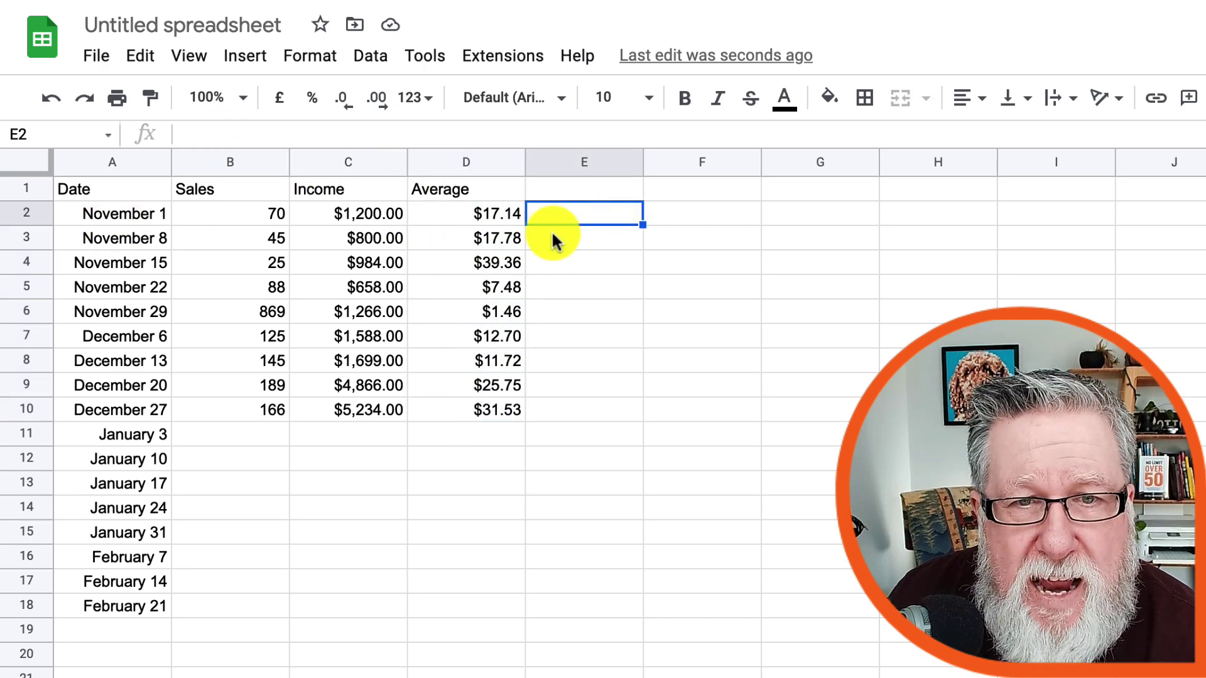
pyautogui.click(457, 245)
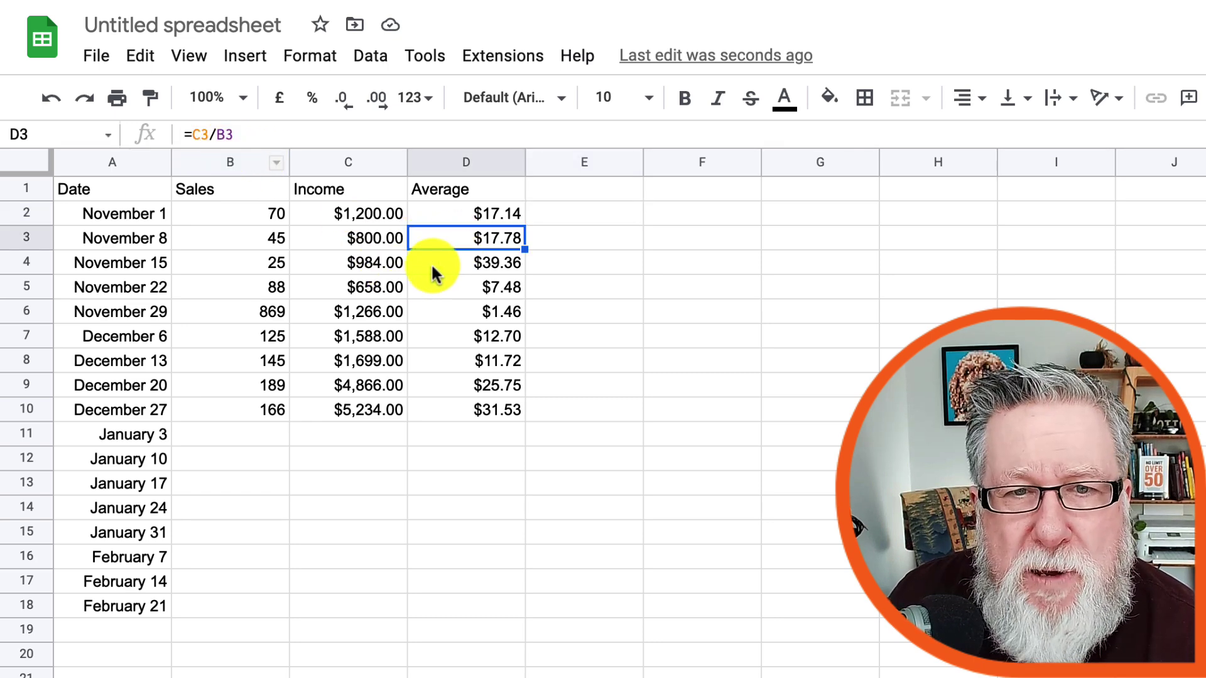
pyautogui.click(473, 263)
pyautogui.click(487, 289)
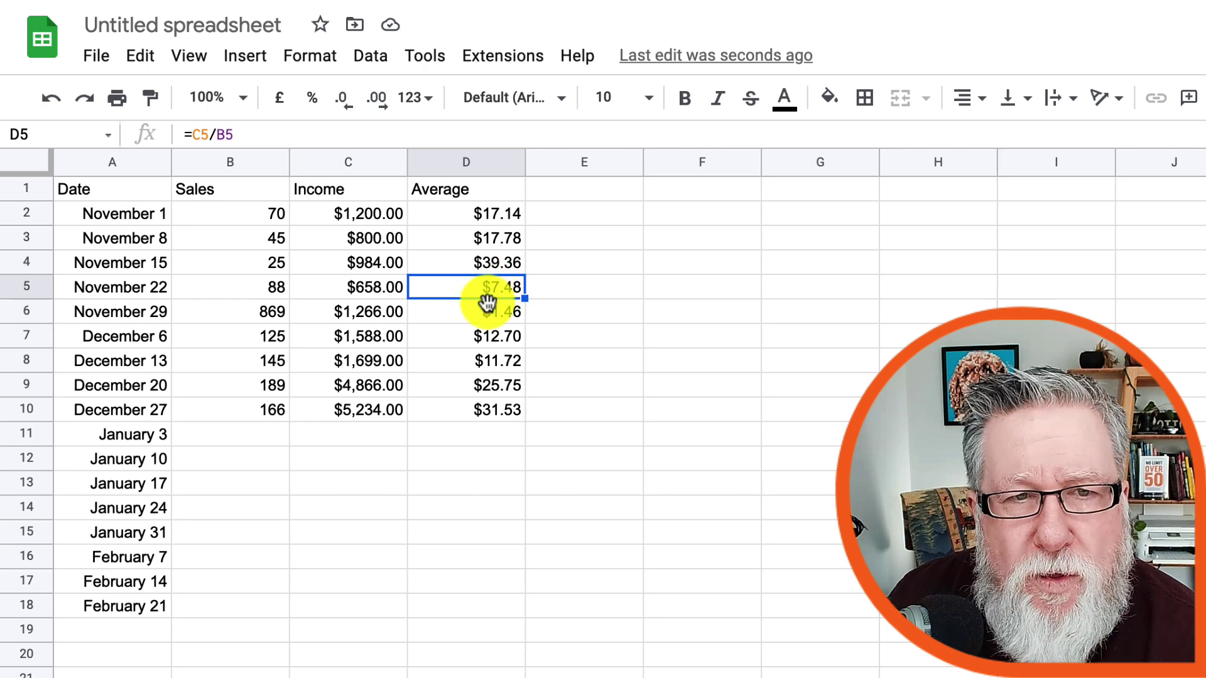
pyautogui.click(492, 309)
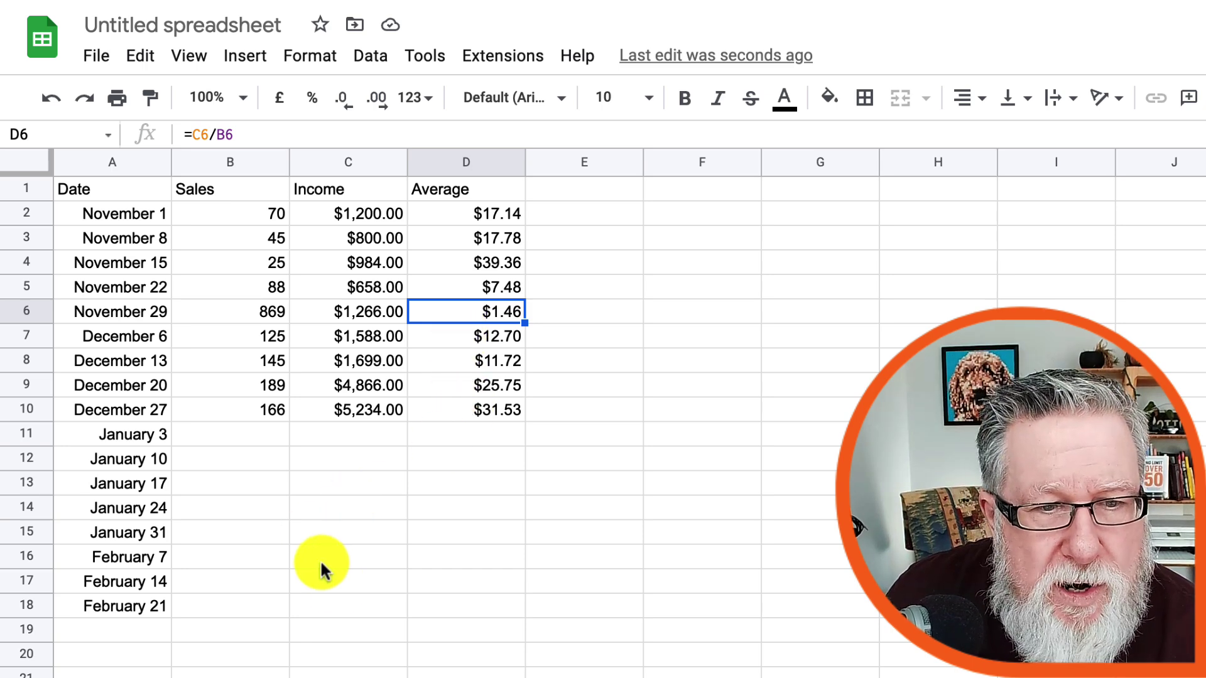
# Enter the label Total in cell A20, below the list of dates.
pyautogui.click(343, 650)
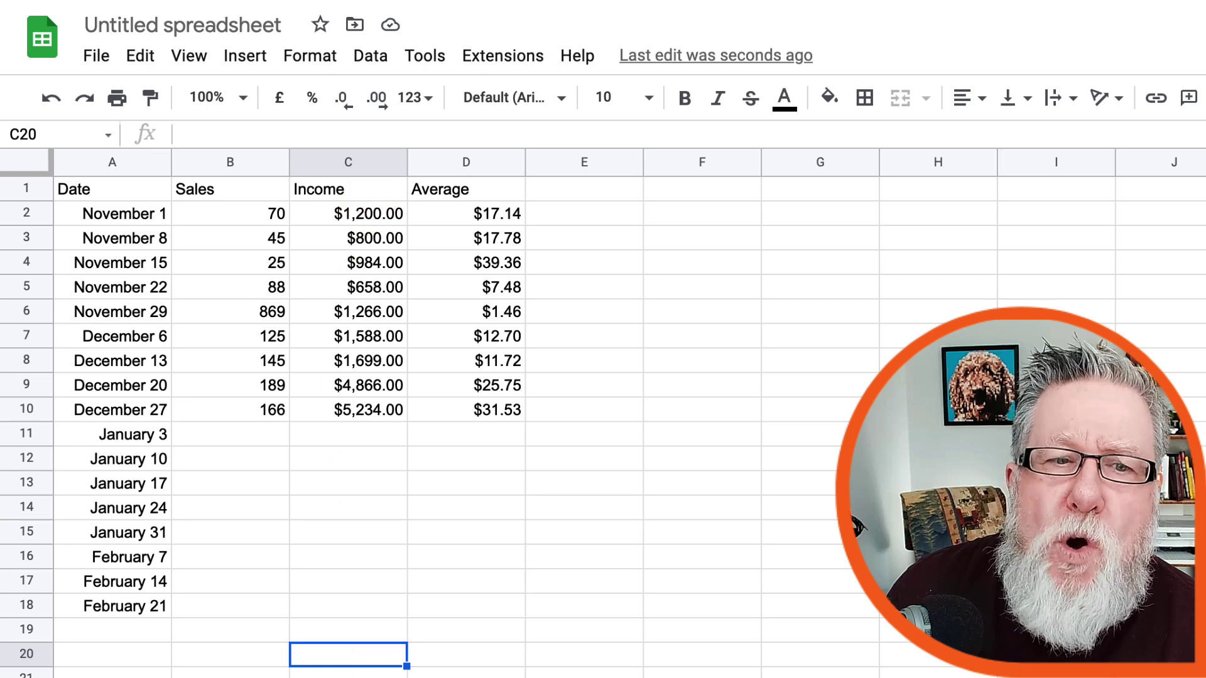
pyautogui.click(98, 650)
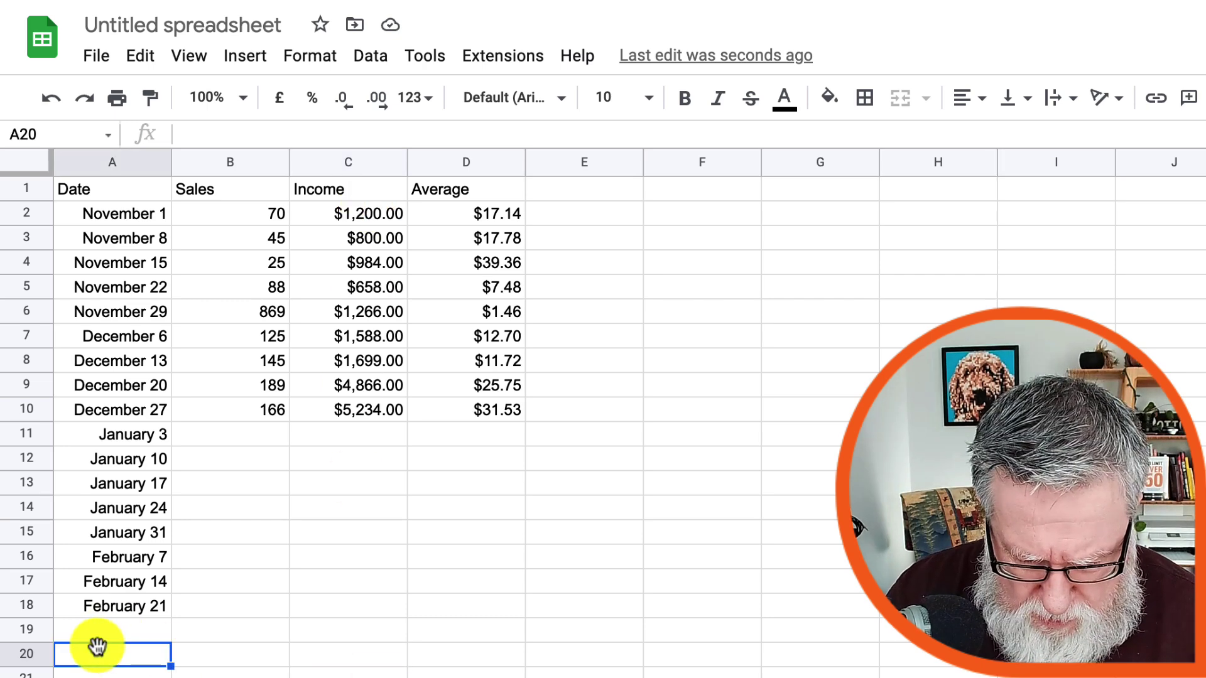
pyautogui.write('Total')
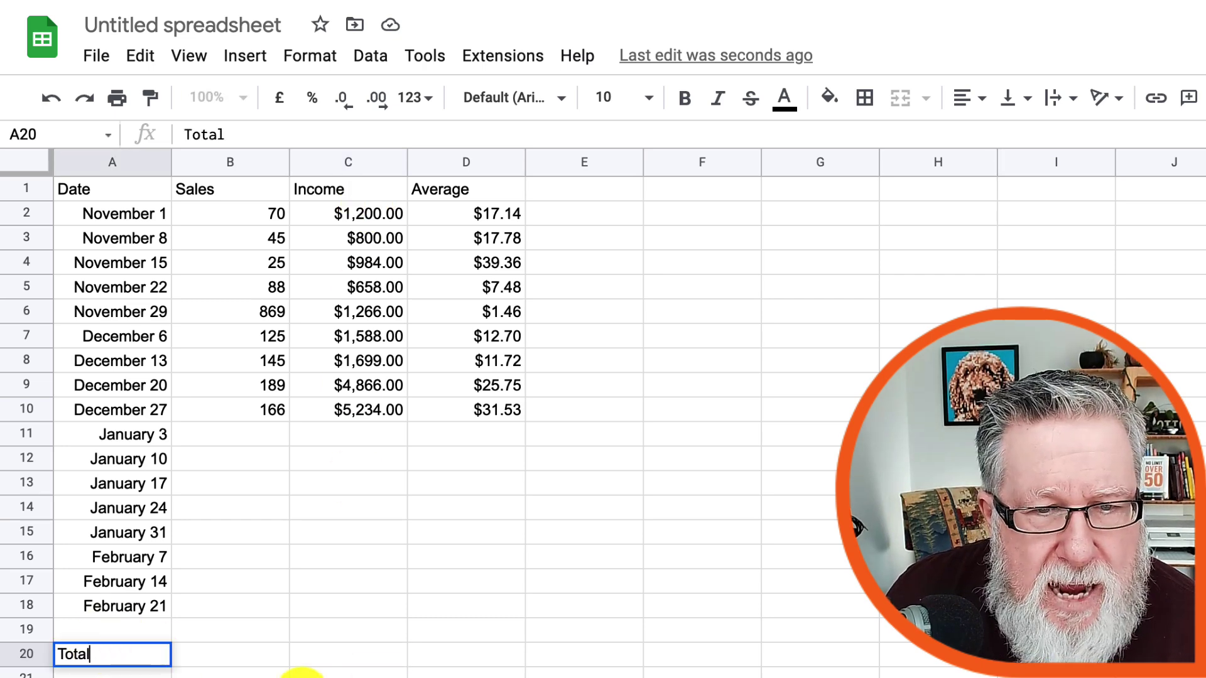
pyautogui.click(357, 663)
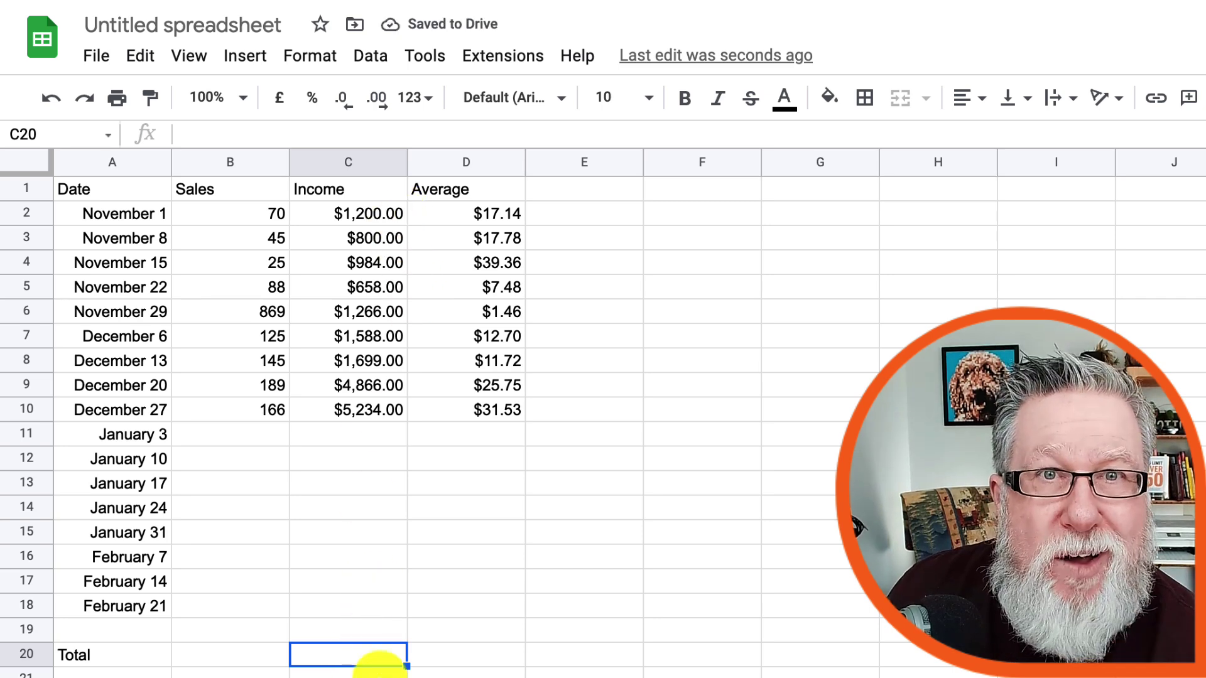
# Total the Income column in cell C20 with =SUM(C2:C18) and select the formula's text.
pyautogui.press('Up')
pyautogui.press('Up')
pyautogui.press('Up')
pyautogui.press('Down')
pyautogui.press('Down')
pyautogui.press('Down')
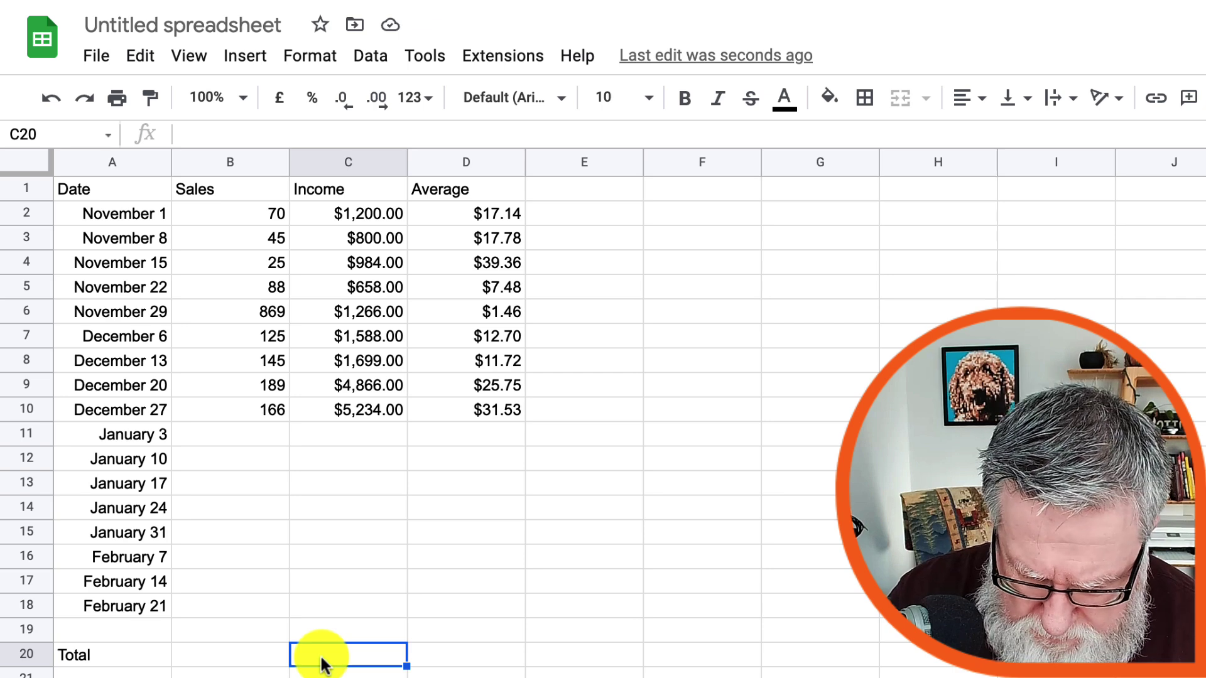
pyautogui.write('=si')
pyautogui.press('BackSpace')
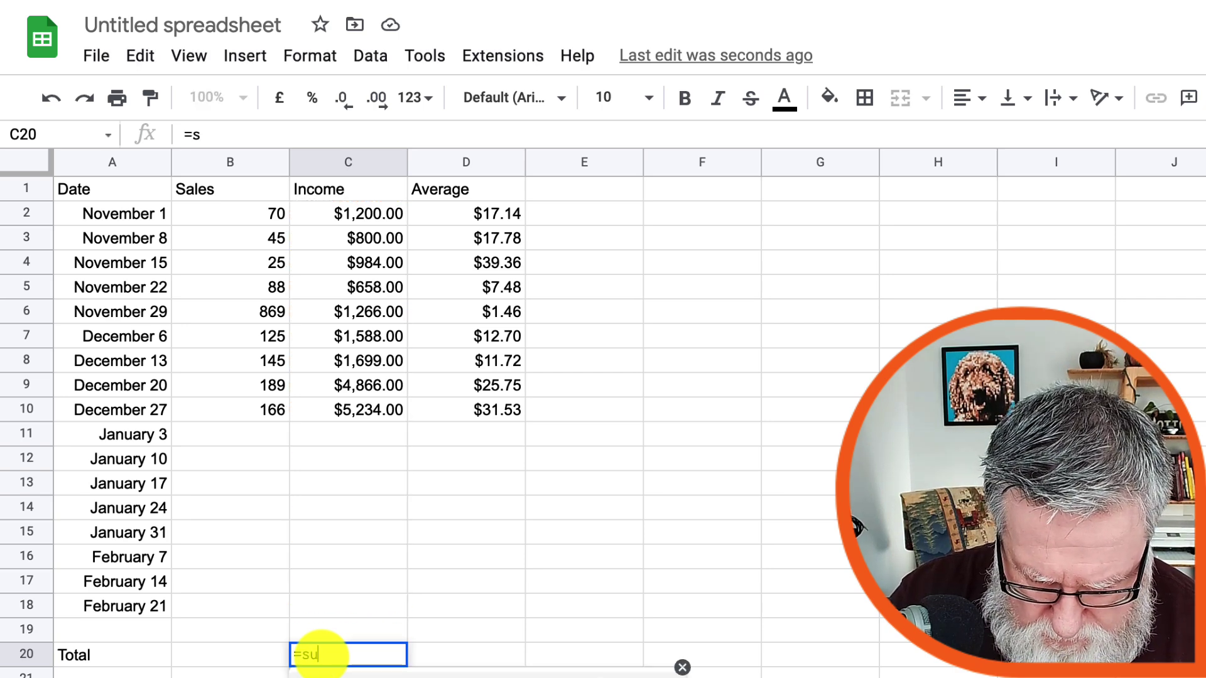
pyautogui.write('um')
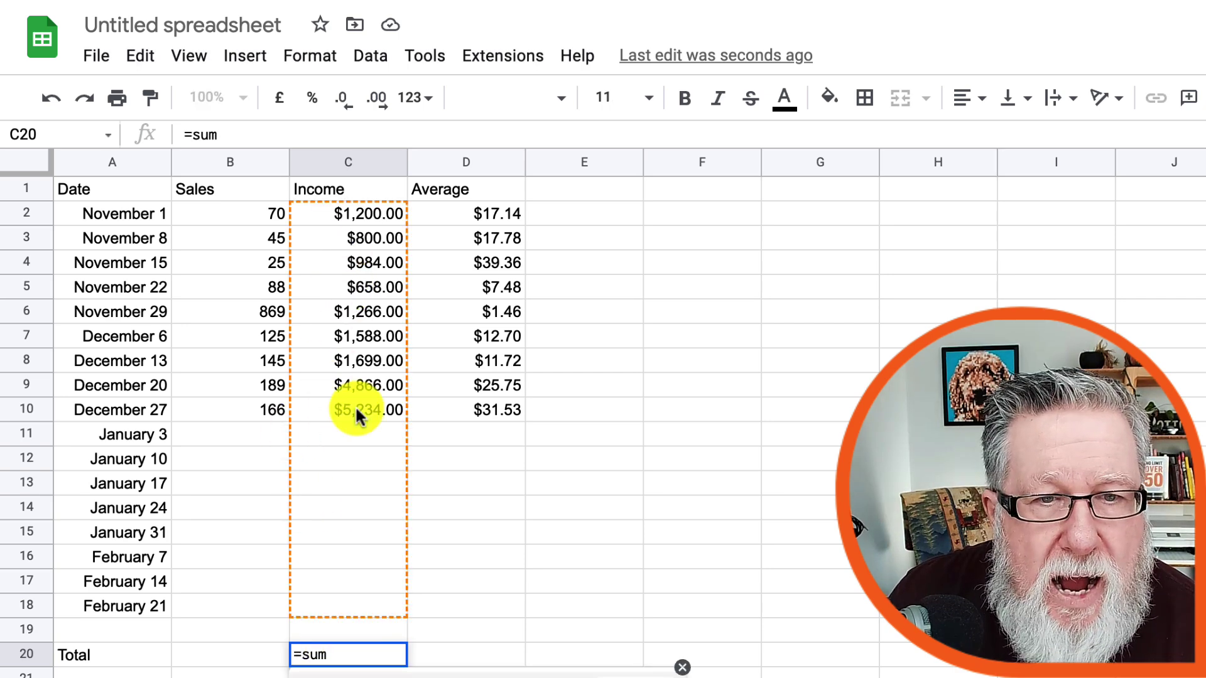
pyautogui.press('Tab')
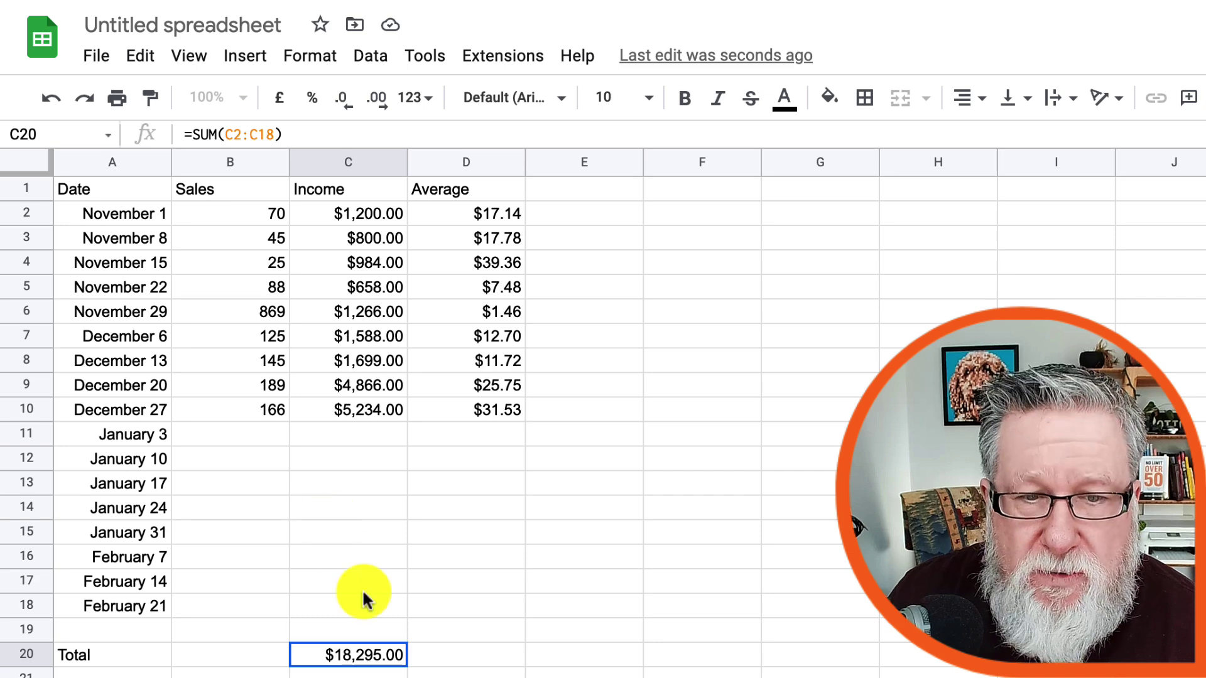
pyautogui.moveTo(284, 135); pyautogui.dragTo(177, 137)
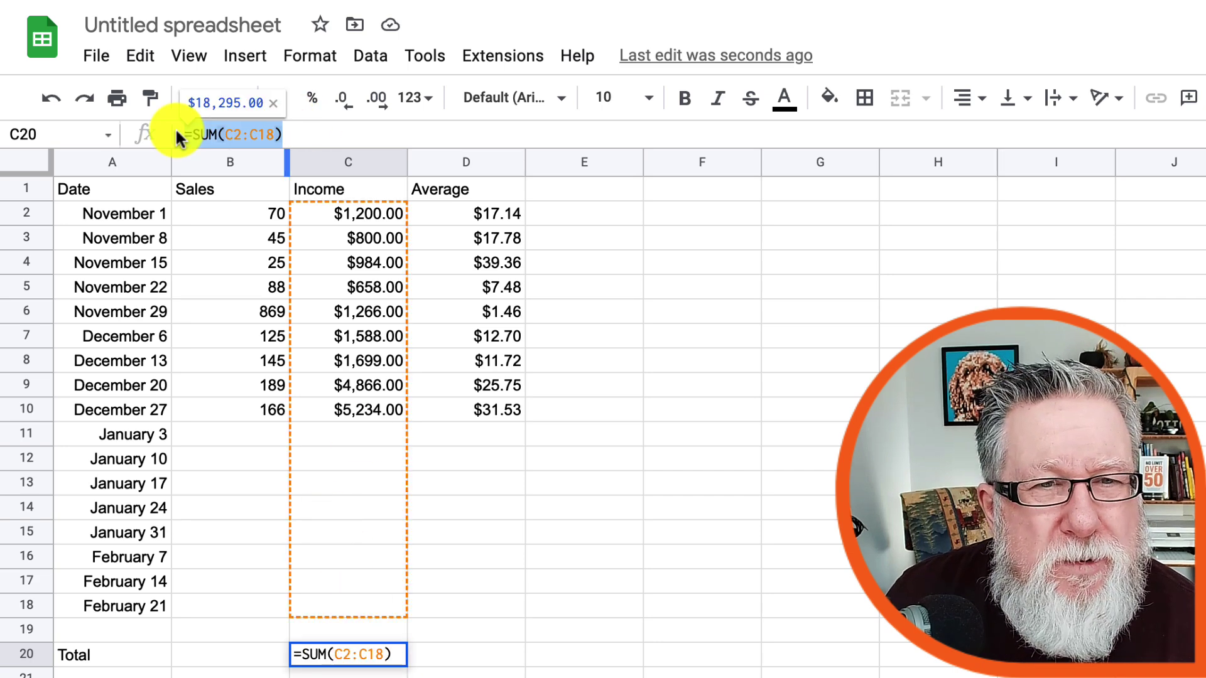
# Replace the formula in cell C20 with the built-in SUM function over the income cells C2:C17.
pyautogui.press('BackSpace')
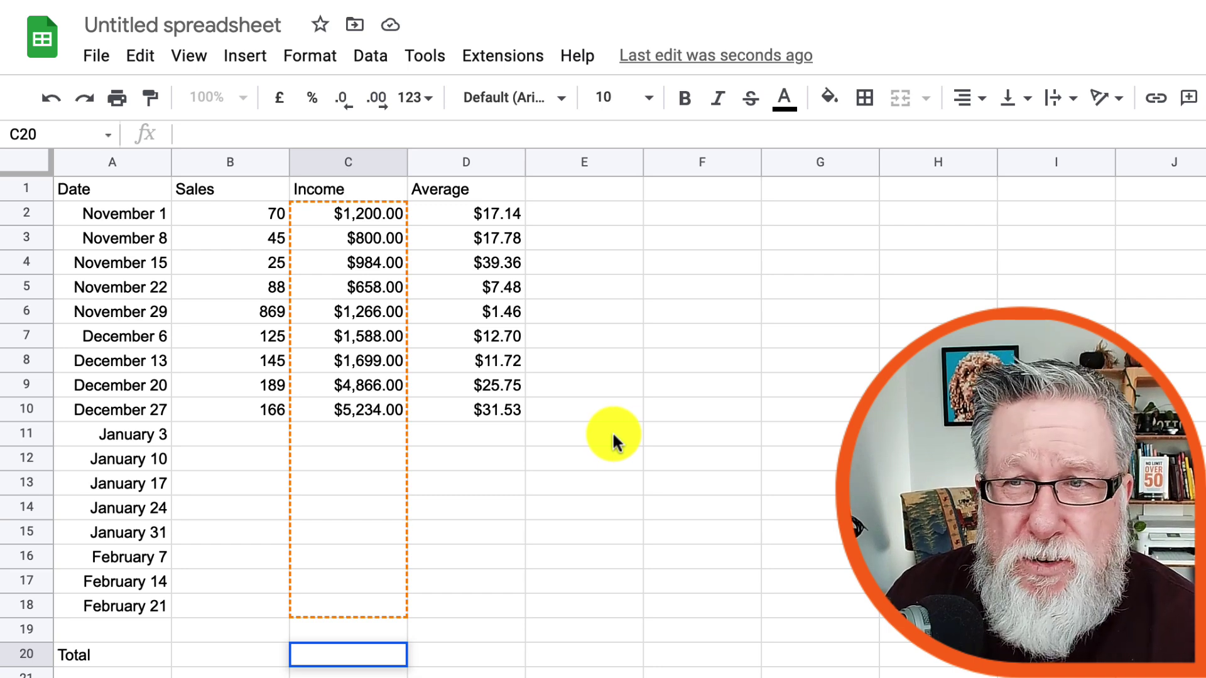
pyautogui.click(351, 655)
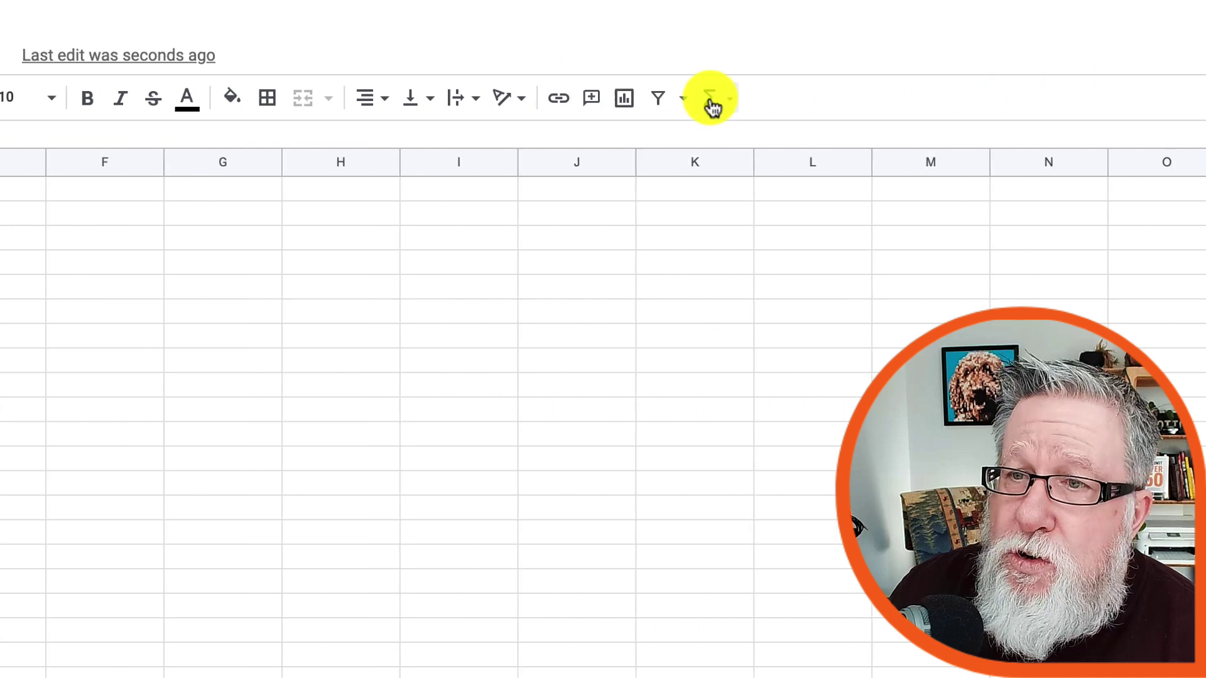
pyautogui.click(546, 103)
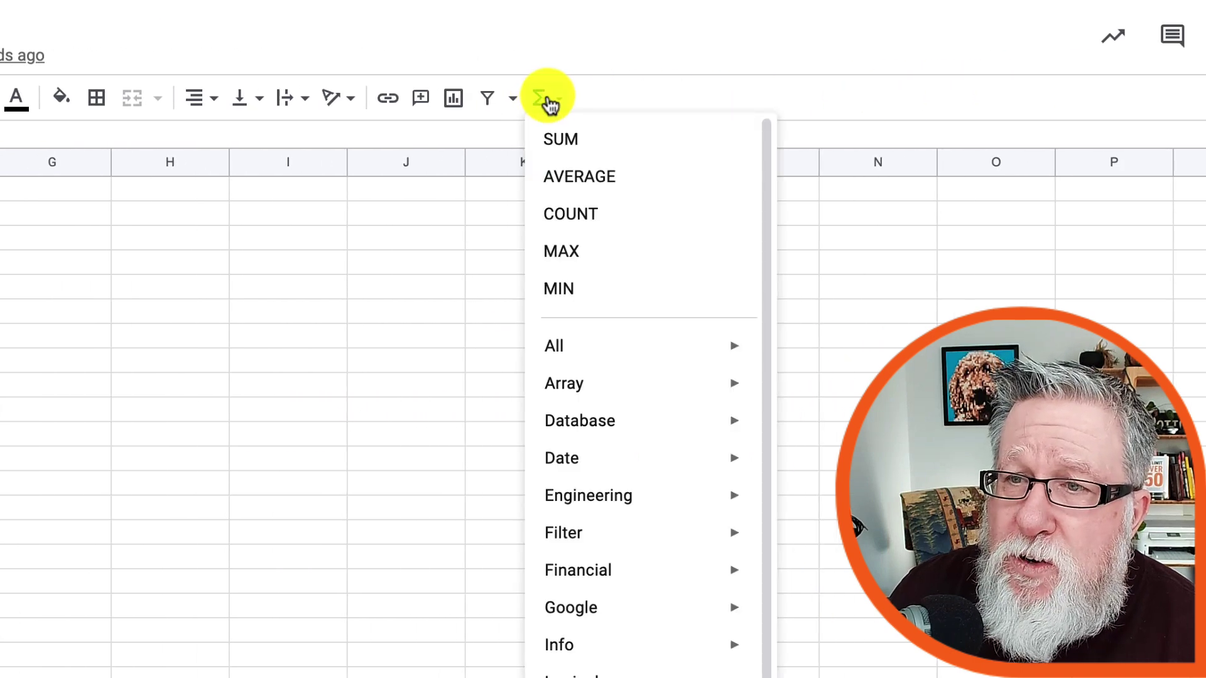
pyautogui.click(609, 140)
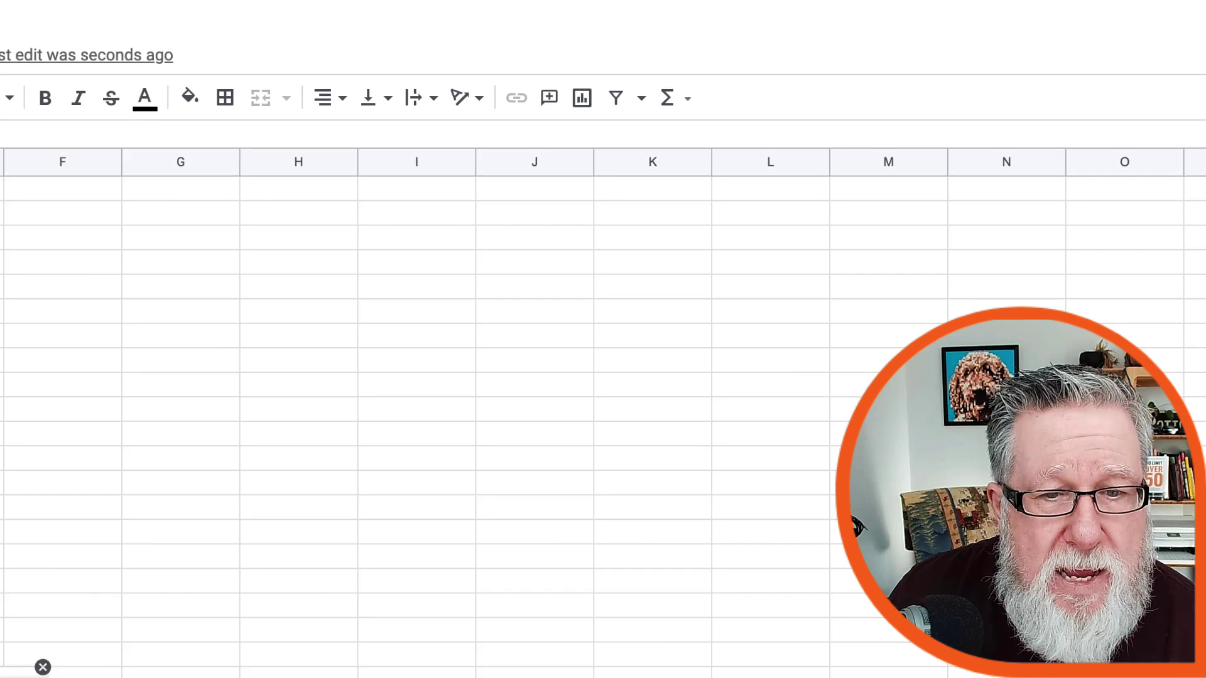
pyautogui.moveTo(300, 205); pyautogui.dragTo(288, 599)
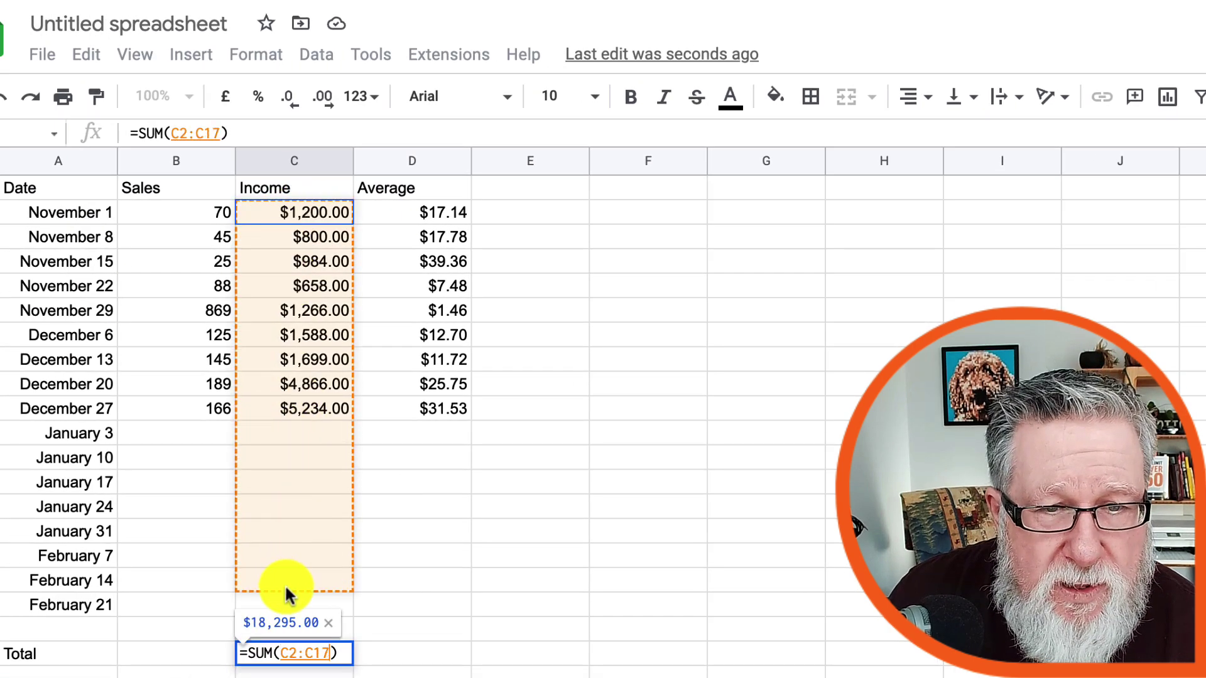
pyautogui.press('Return')
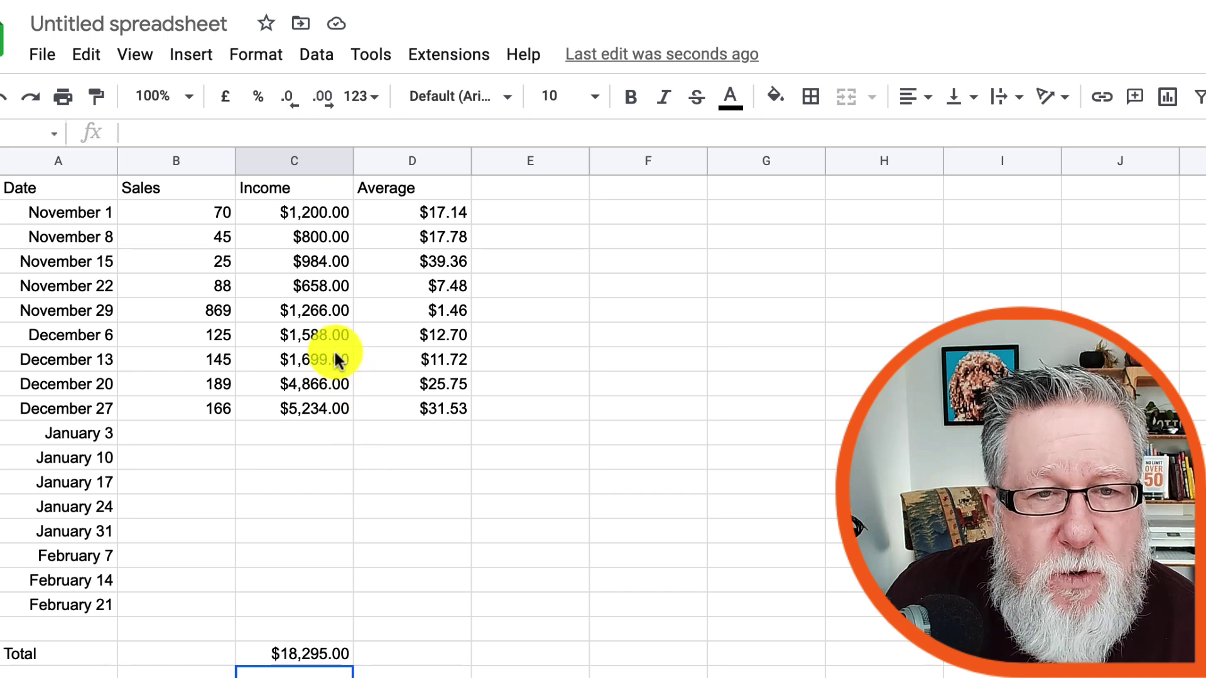
# Set the November 22 income in cell C5 to 1400.
pyautogui.doubleClick(328, 288)
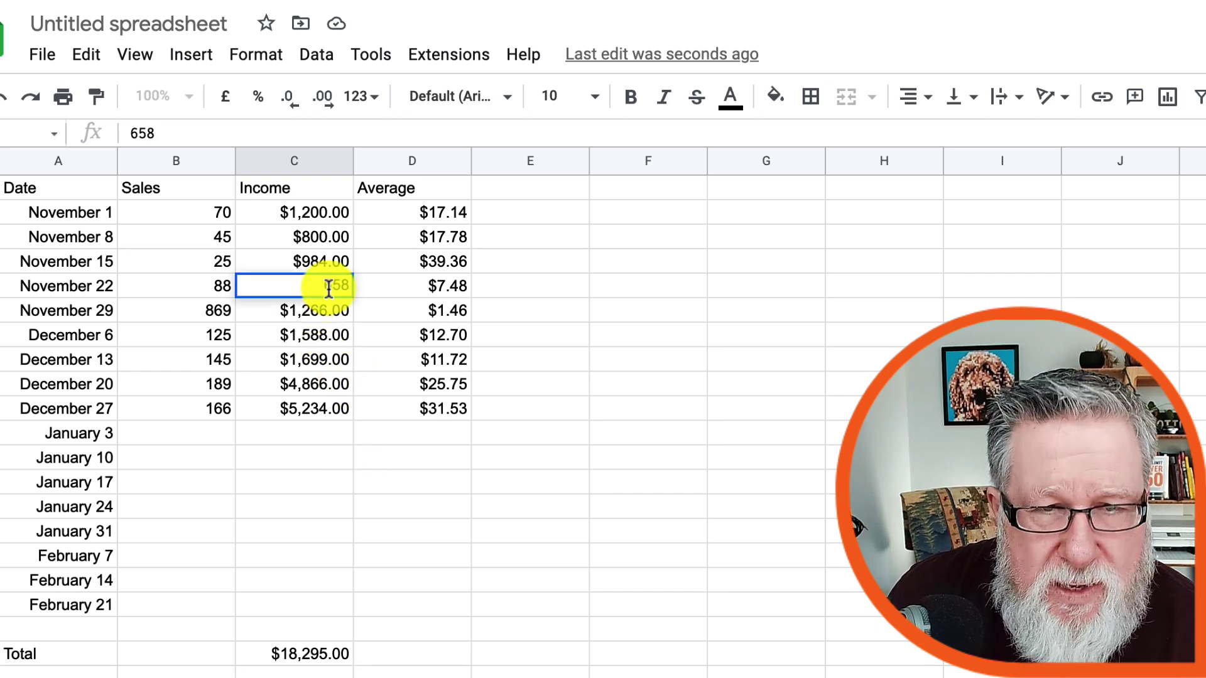
pyautogui.doubleClick(329, 287)
pyautogui.write('1400')
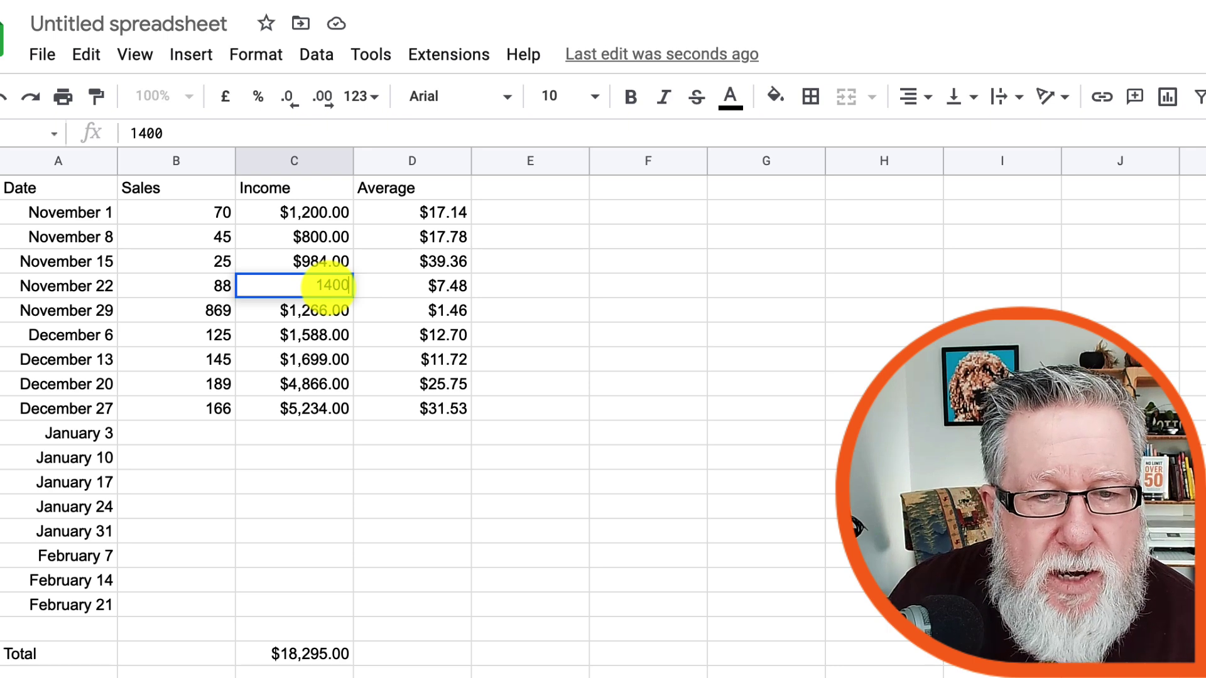
pyautogui.press('Return')
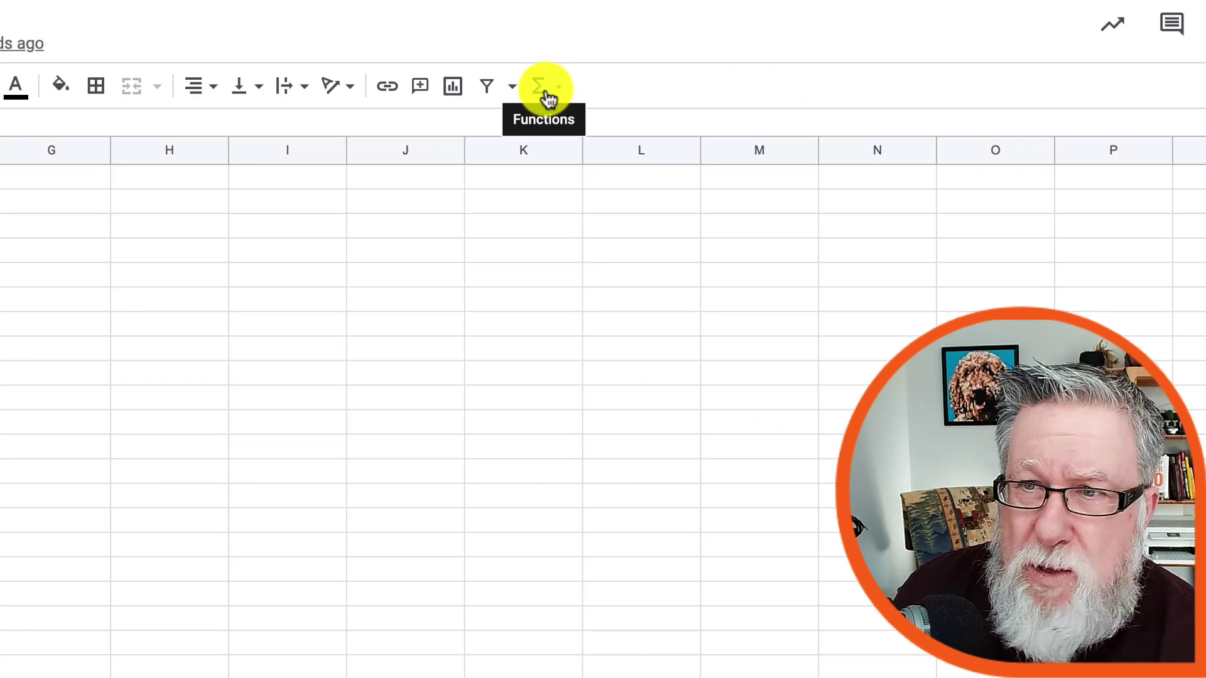
pyautogui.click(556, 94)
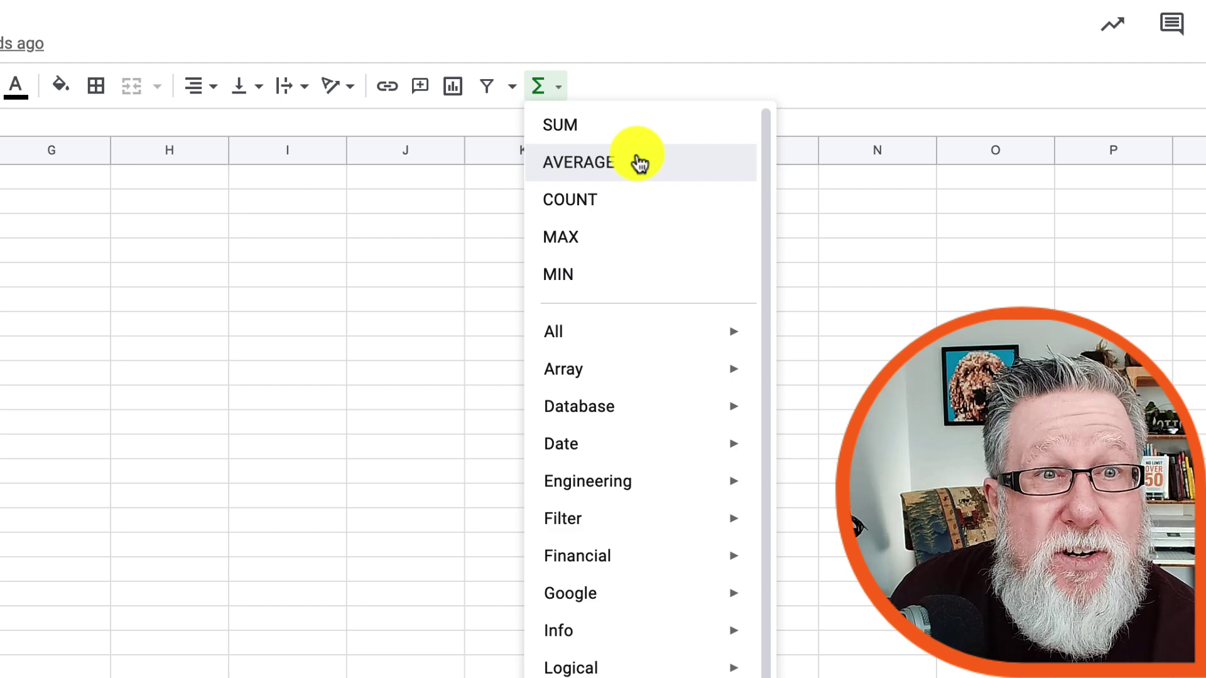
pyautogui.click(153, 520)
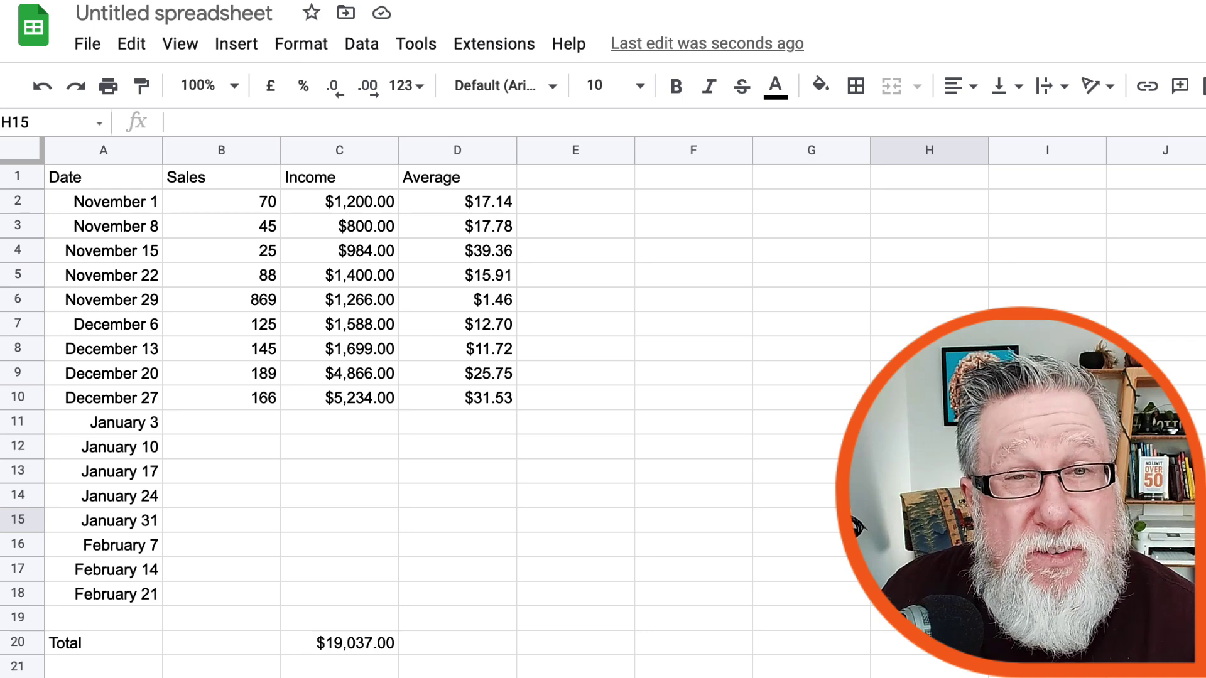
# Undo the last income change in cell C5.
pyautogui.hotkey('ctrl', 'z')
pyautogui.hotkey('ctrl', 'z')
pyautogui.hotkey('ctrl', 'z')
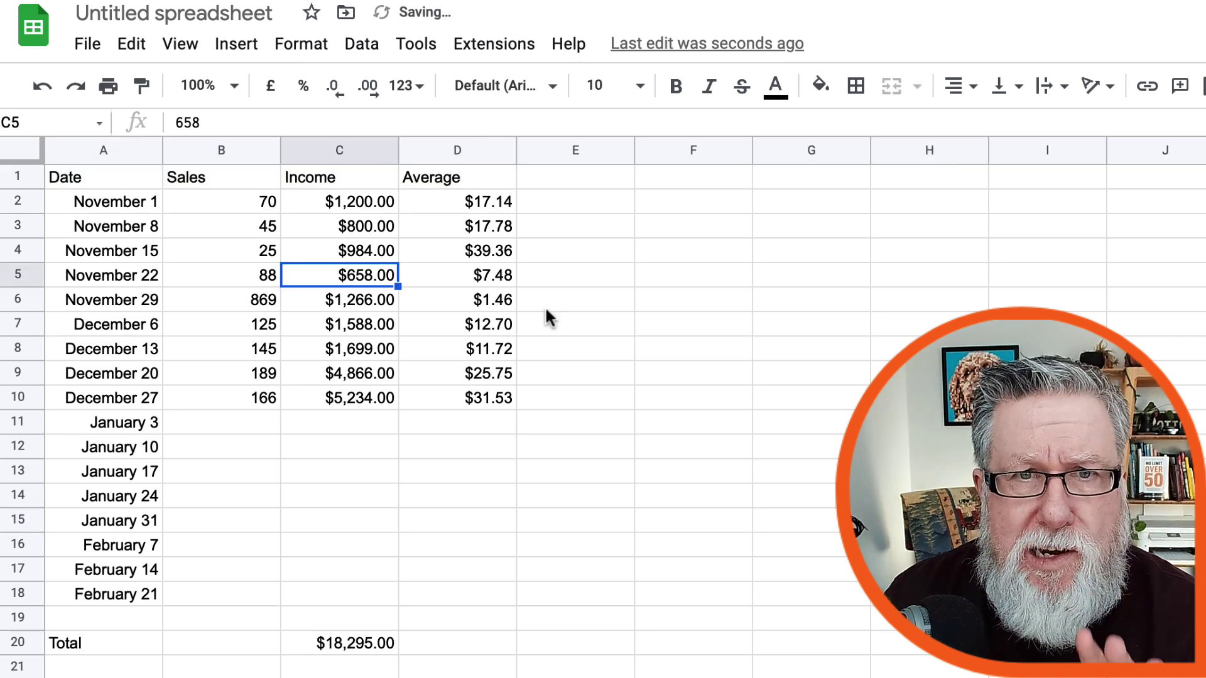
pyautogui.click(583, 348)
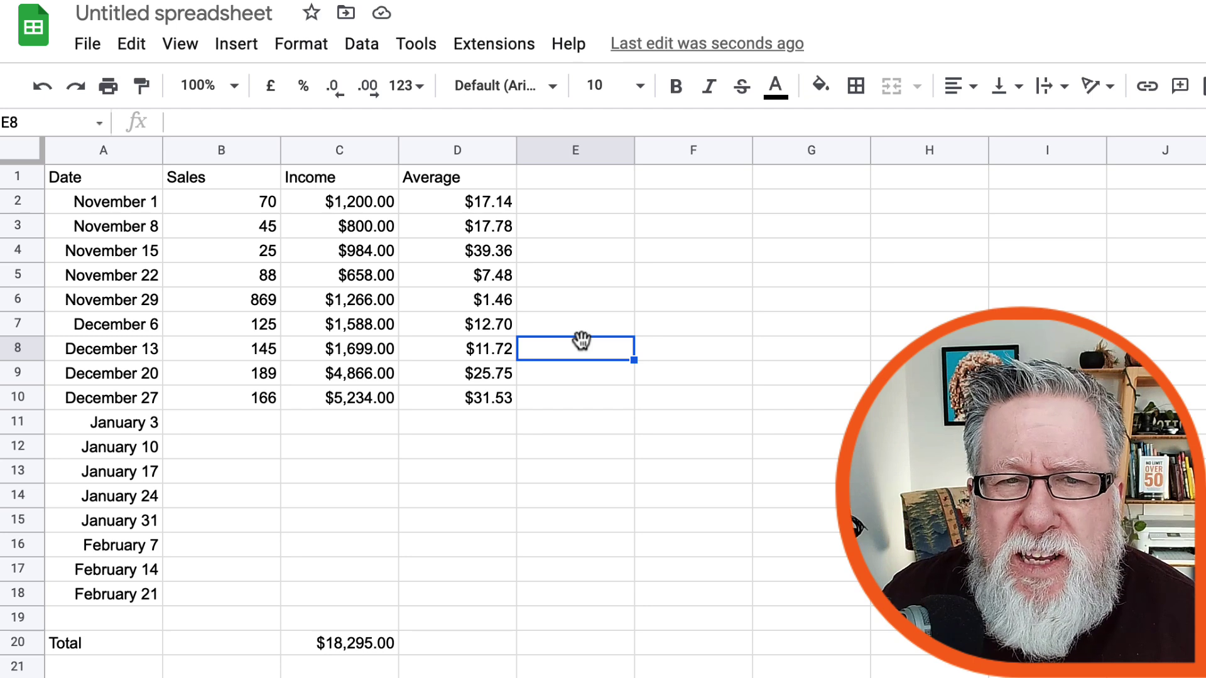
# Fill the header cells A1:D1 with the standard yellow-orange colour.
pyautogui.hscroll(1, 581, 341)
pyautogui.hscroll(-1, 172, 232)
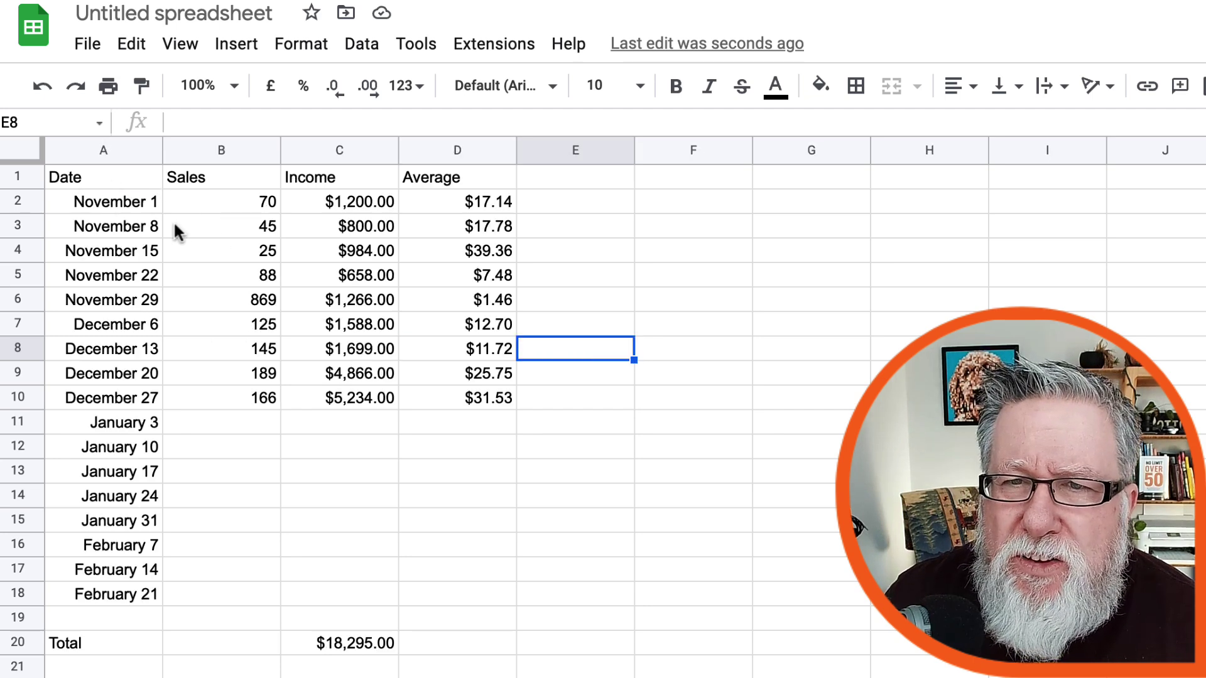
pyautogui.moveTo(96, 176); pyautogui.dragTo(421, 179)
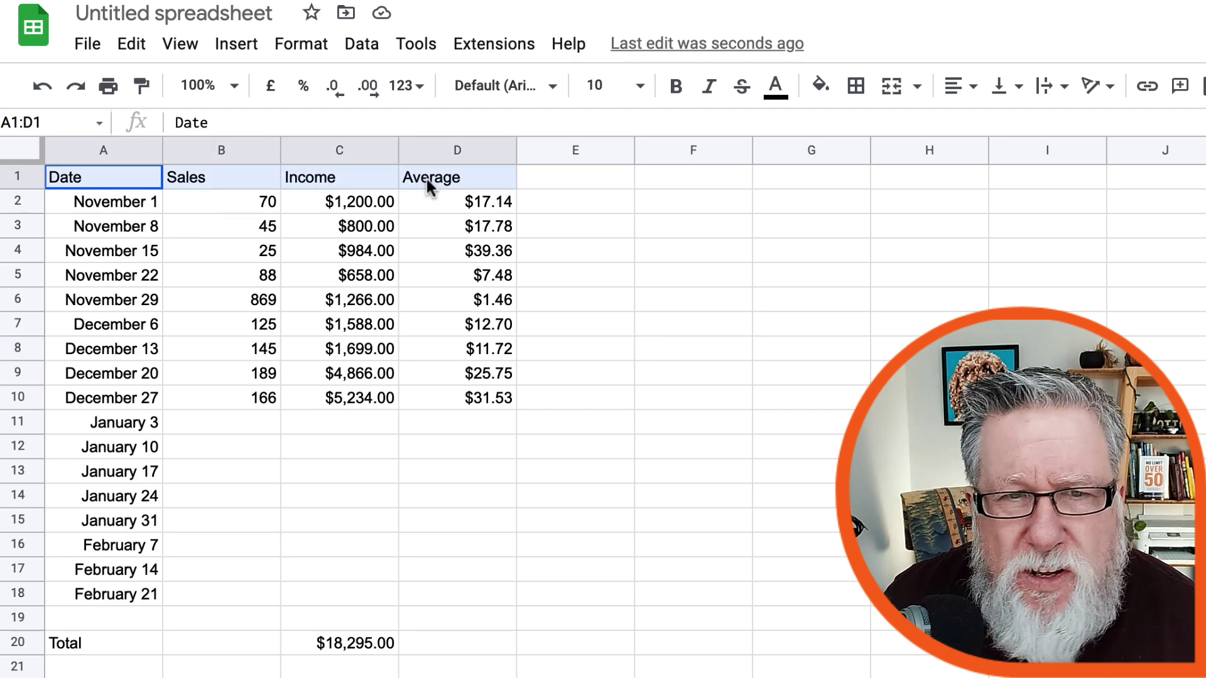
pyautogui.hotkey('ctrl', 'c')
pyautogui.click(837, 94)
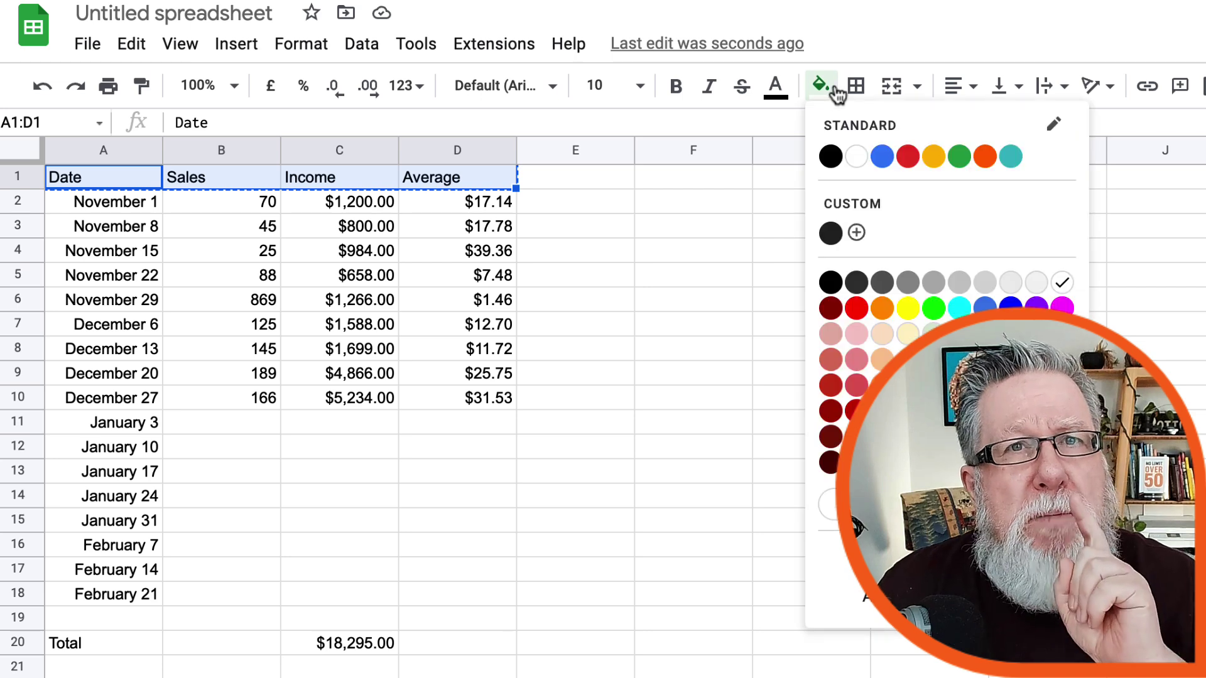
pyautogui.click(933, 157)
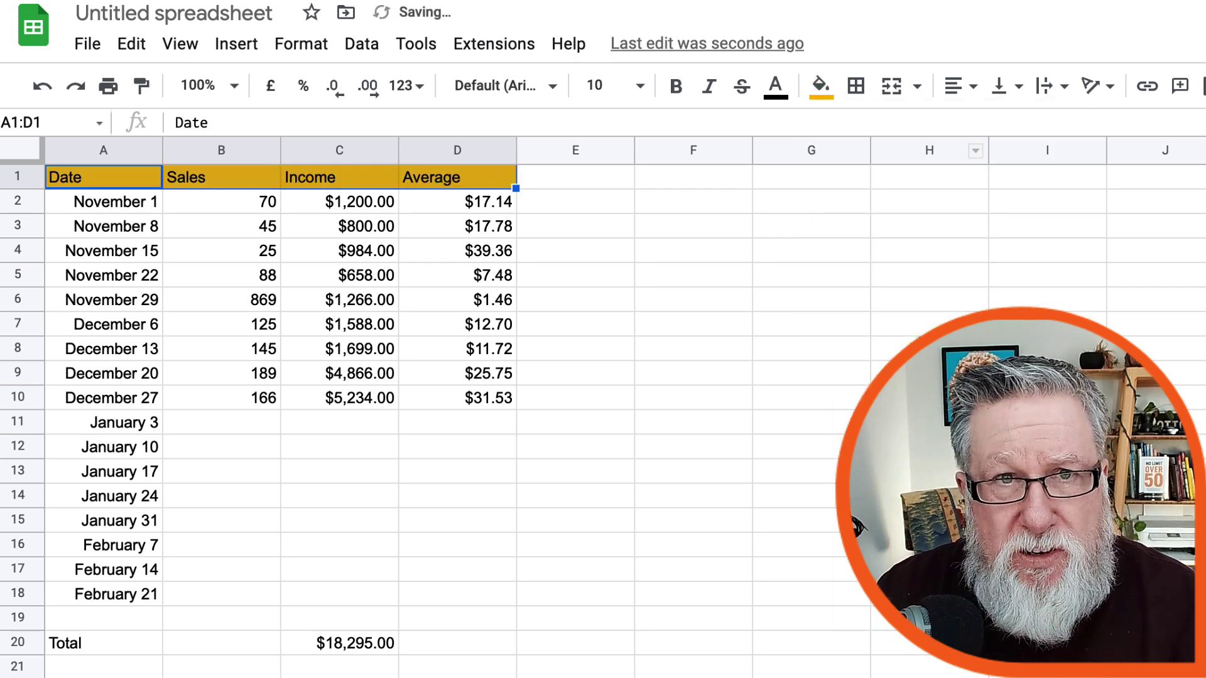
pyautogui.click(927, 347)
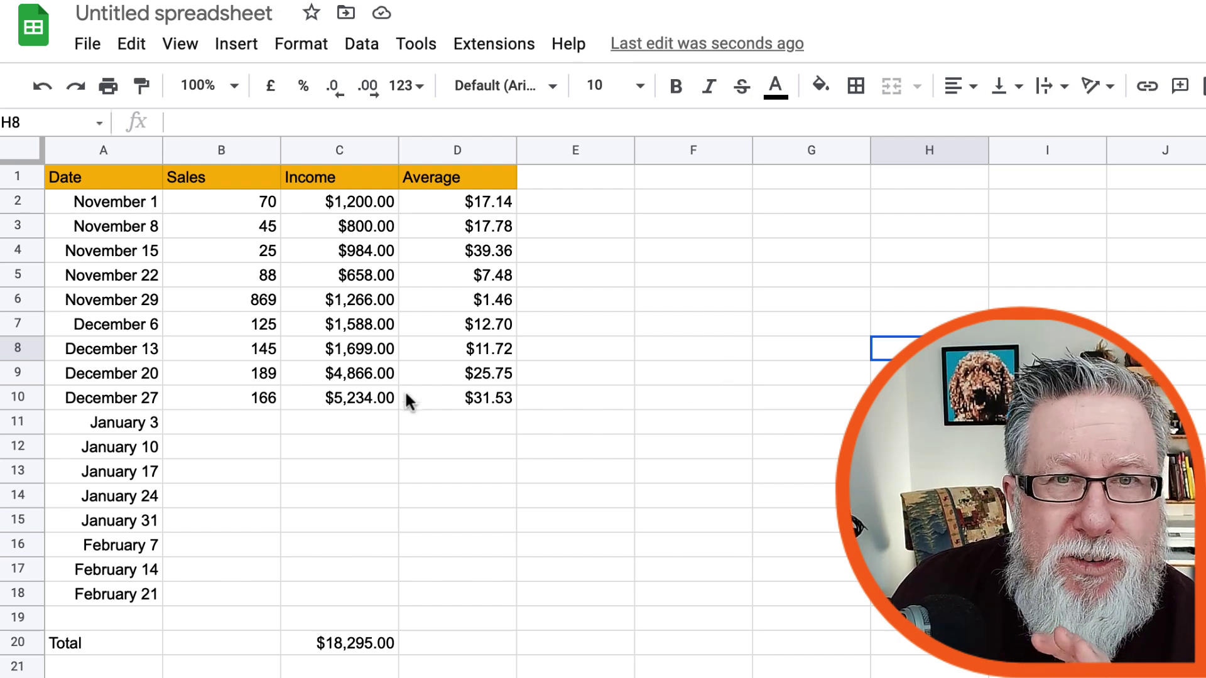
# Sort the sheet from A to Z by the Sales column B and look over the reordered rows.
pyautogui.click(487, 577)
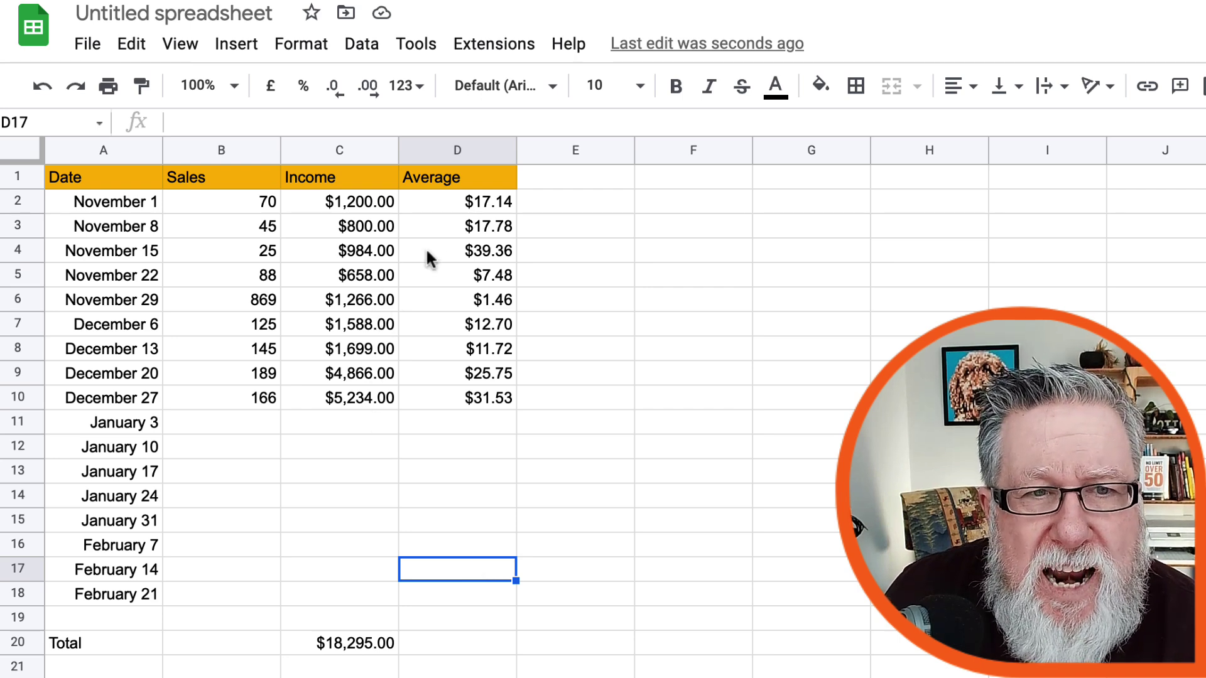
pyautogui.click(269, 152)
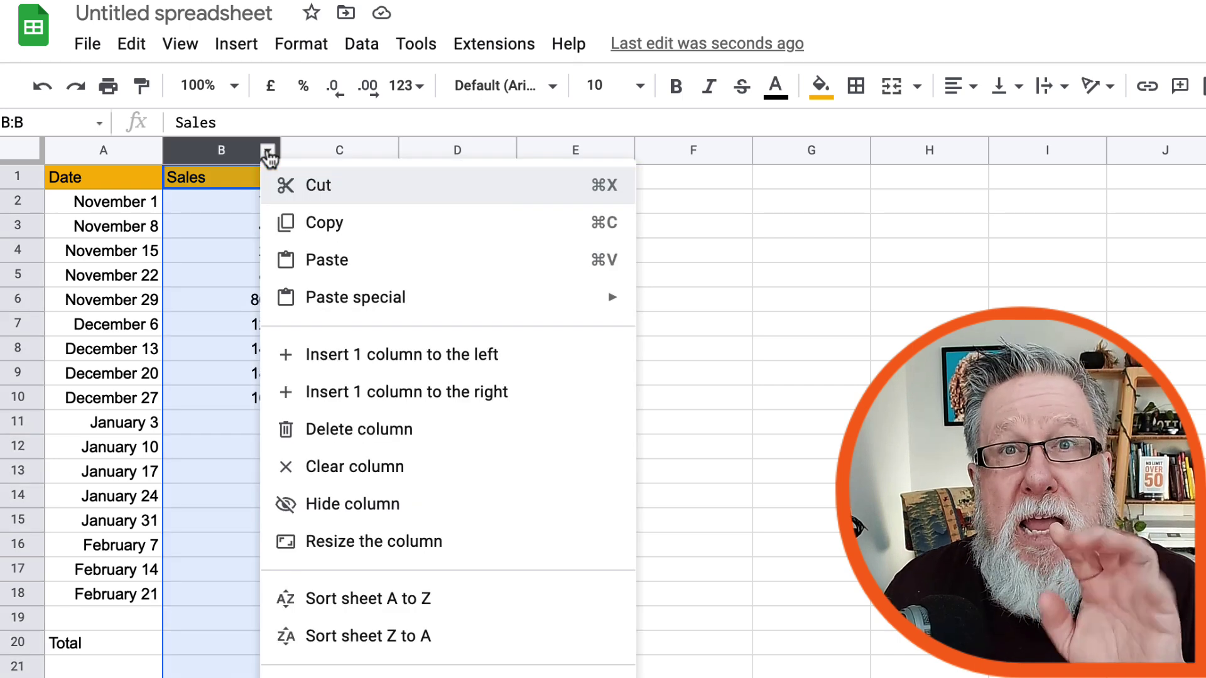
pyautogui.click(396, 605)
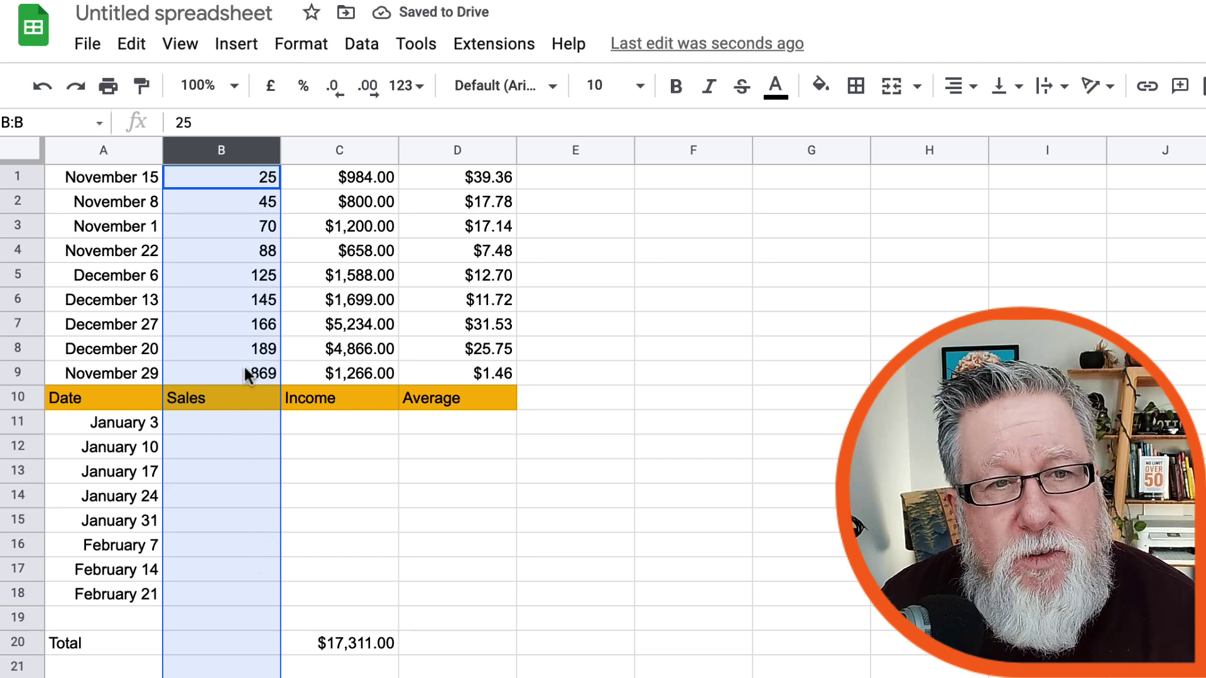
pyautogui.scroll(-1, 195, 412)
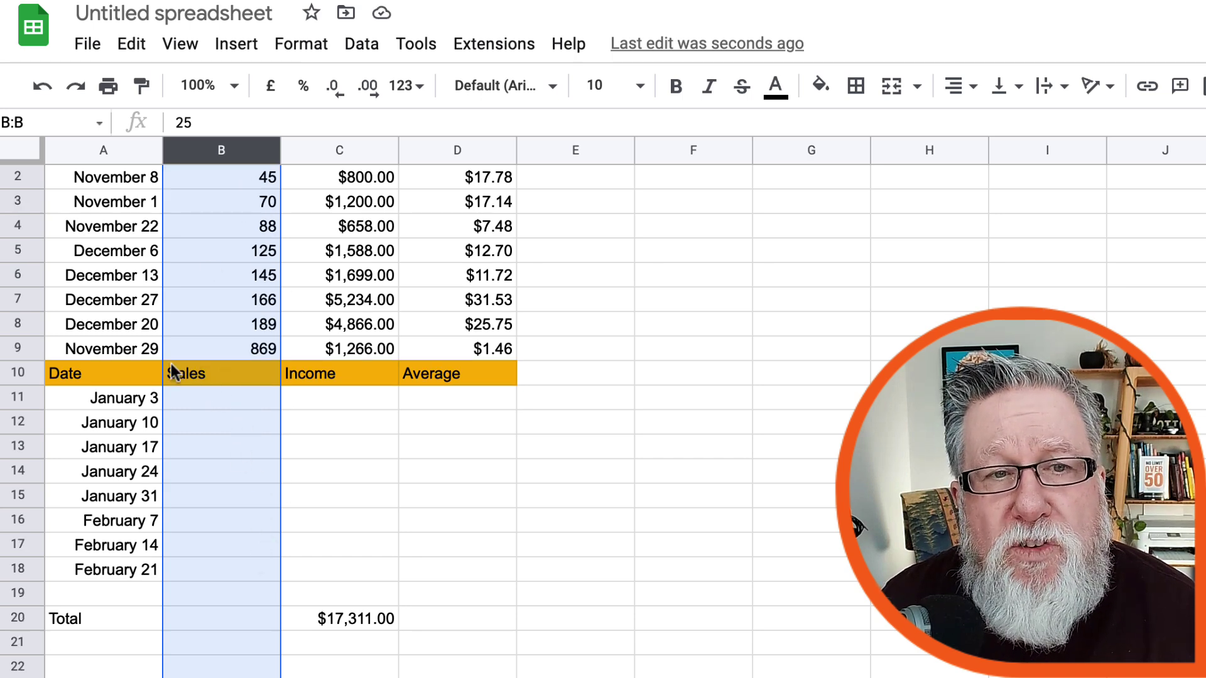
pyautogui.scroll(1, 189, 370)
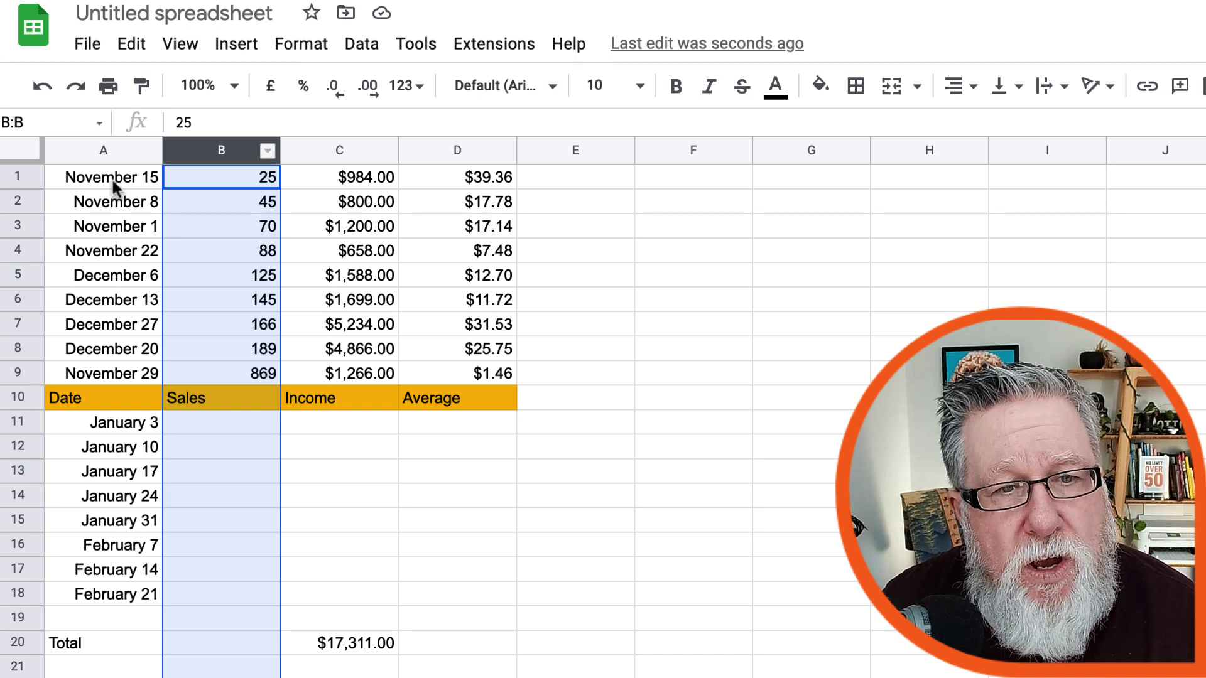
pyautogui.click(258, 182)
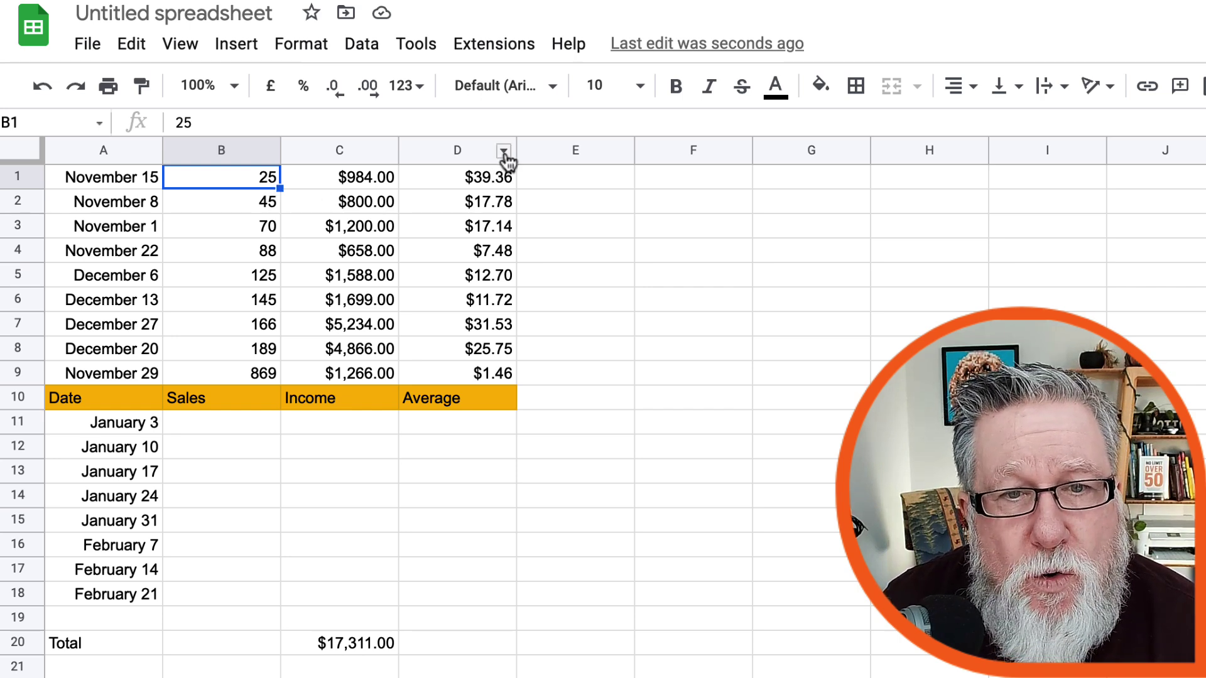
# Sort the sheet from A to Z by the Average column D.
pyautogui.click(504, 152)
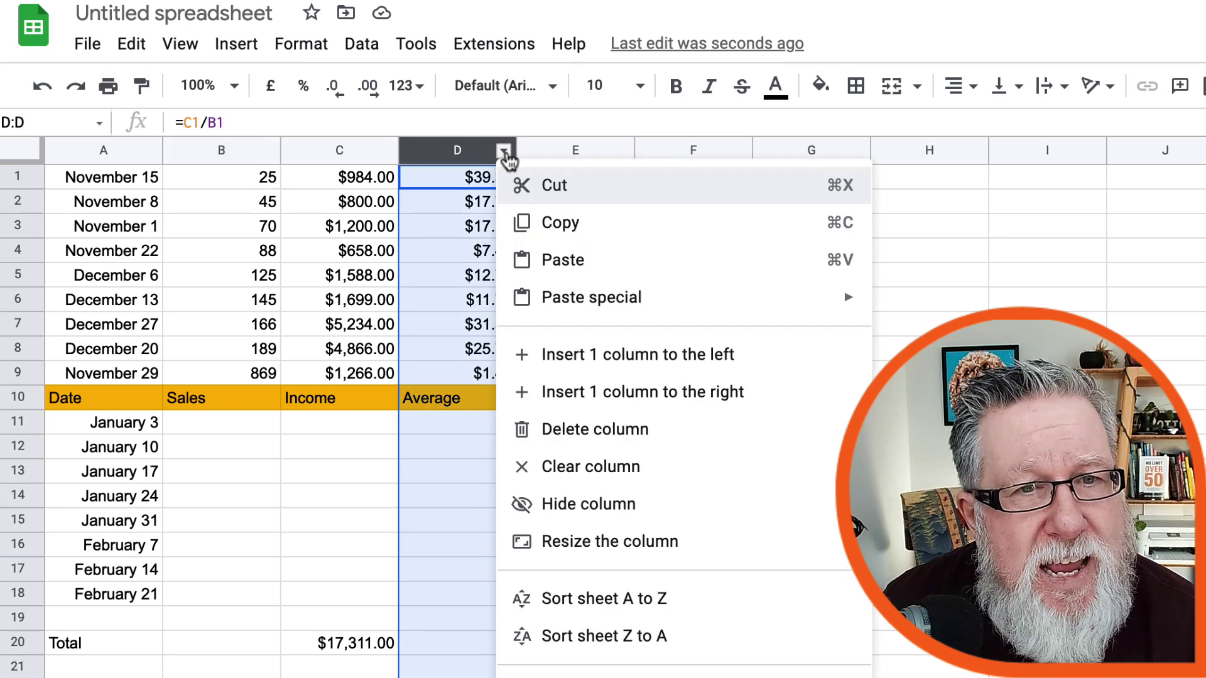
pyautogui.click(664, 597)
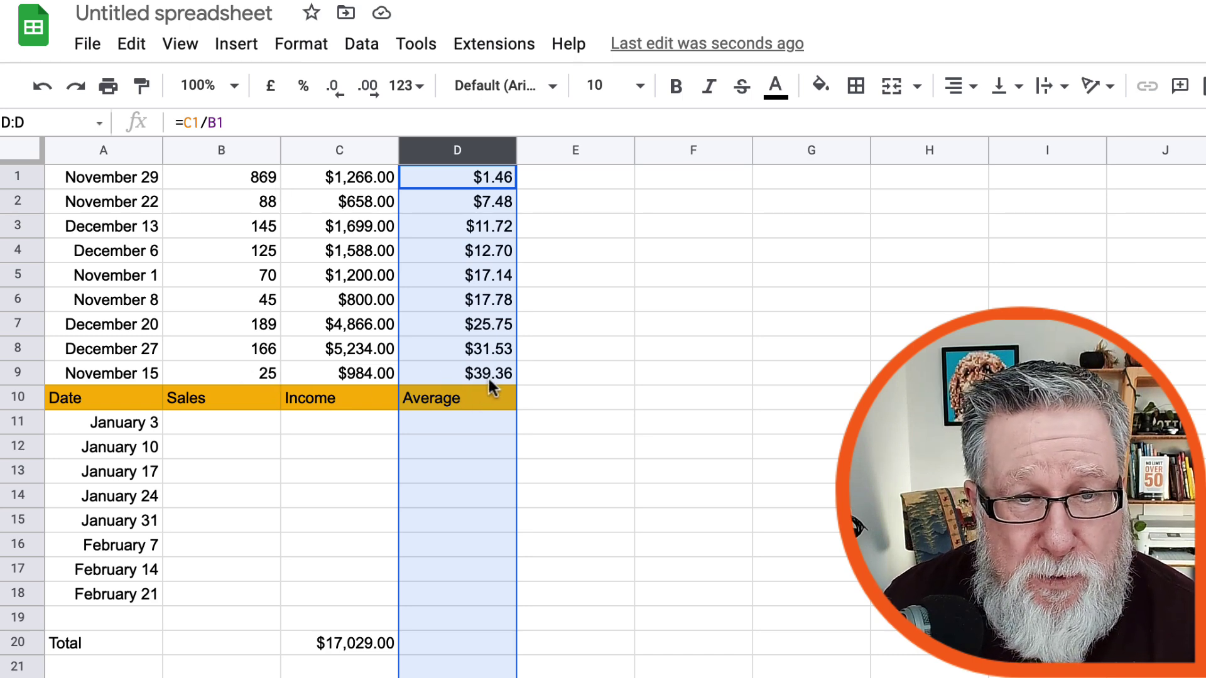
pyautogui.click(573, 372)
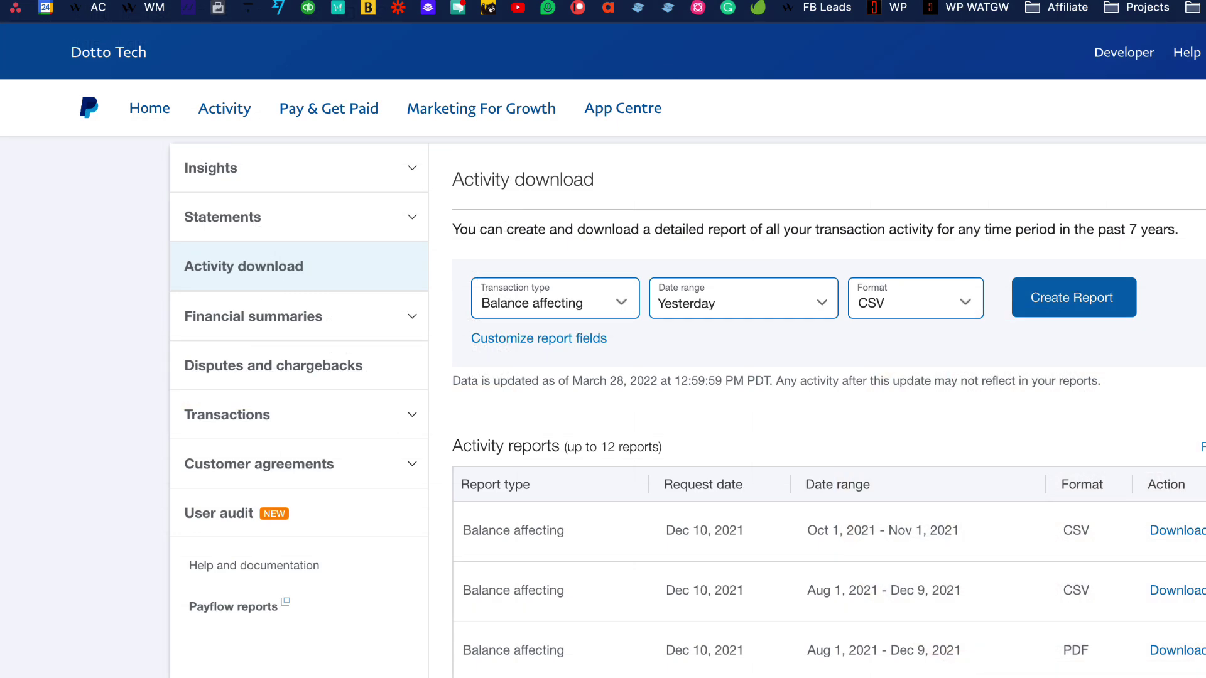
# Switch to PayPal's activity reports and download the balance affecting CSV report for Oct 1, 2021 - Nov 1, 2021.
pyautogui.scroll(-5, 1092, 303)
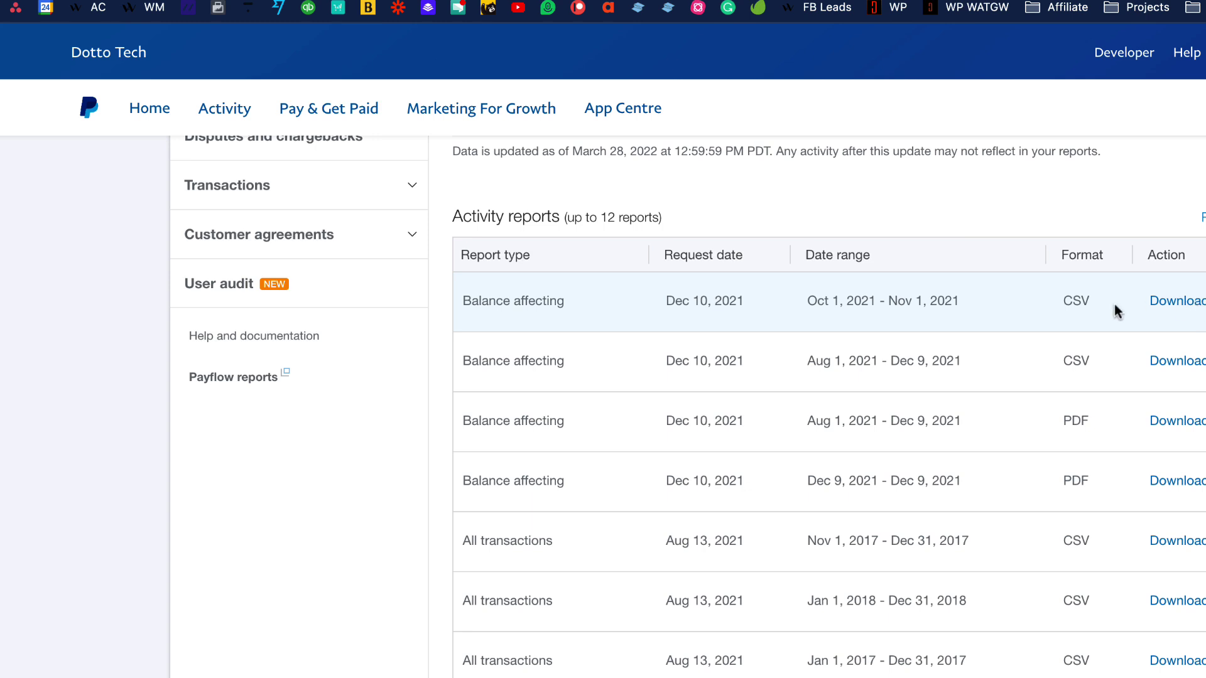
pyautogui.click(1190, 306)
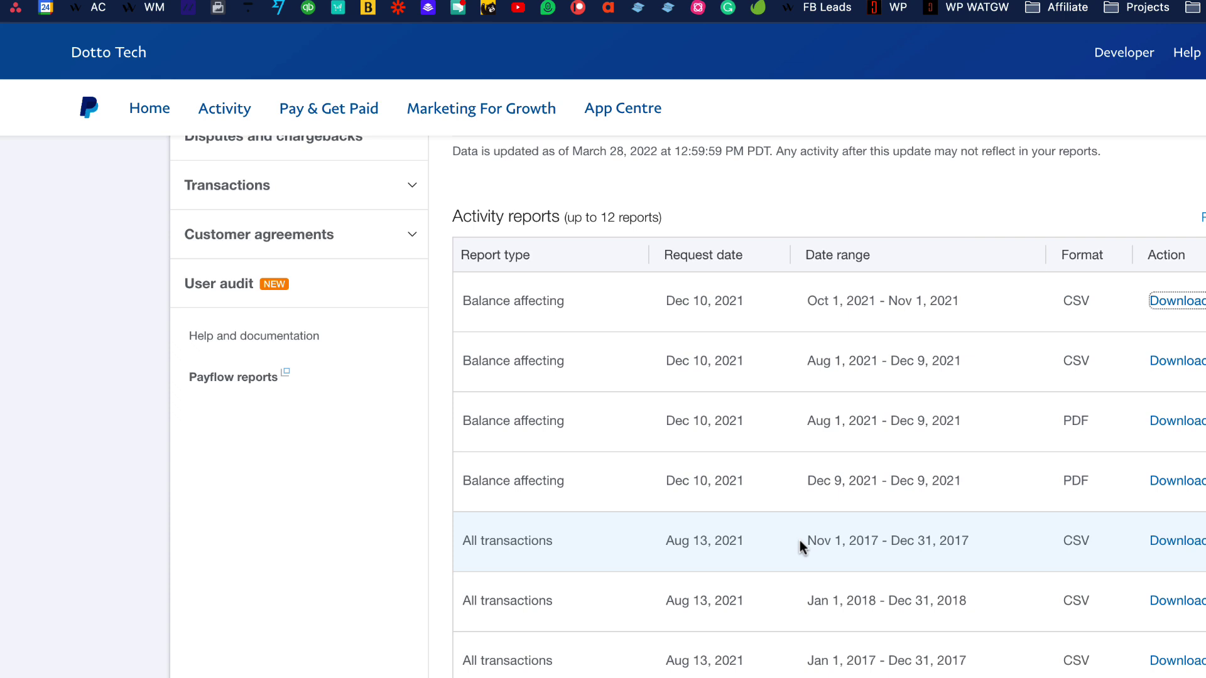
# View the file formats offered for creating a new activity report, leaving the format on CSV.
pyautogui.scroll(5, 800, 542)
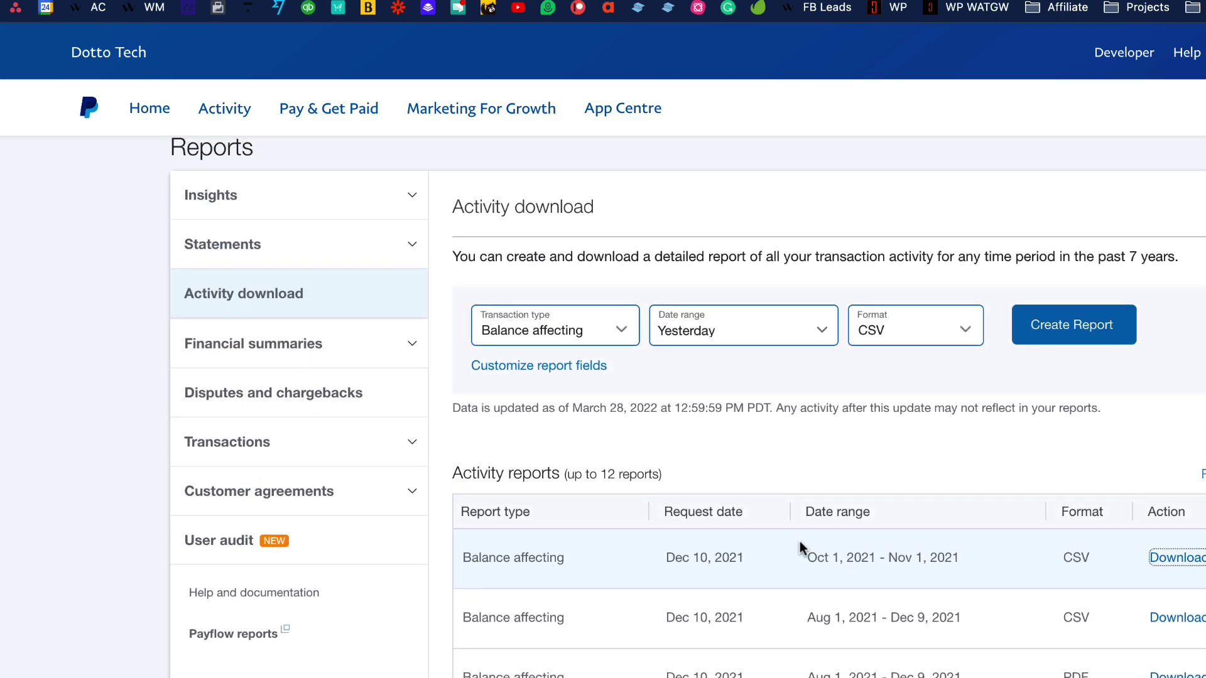
pyautogui.click(920, 360)
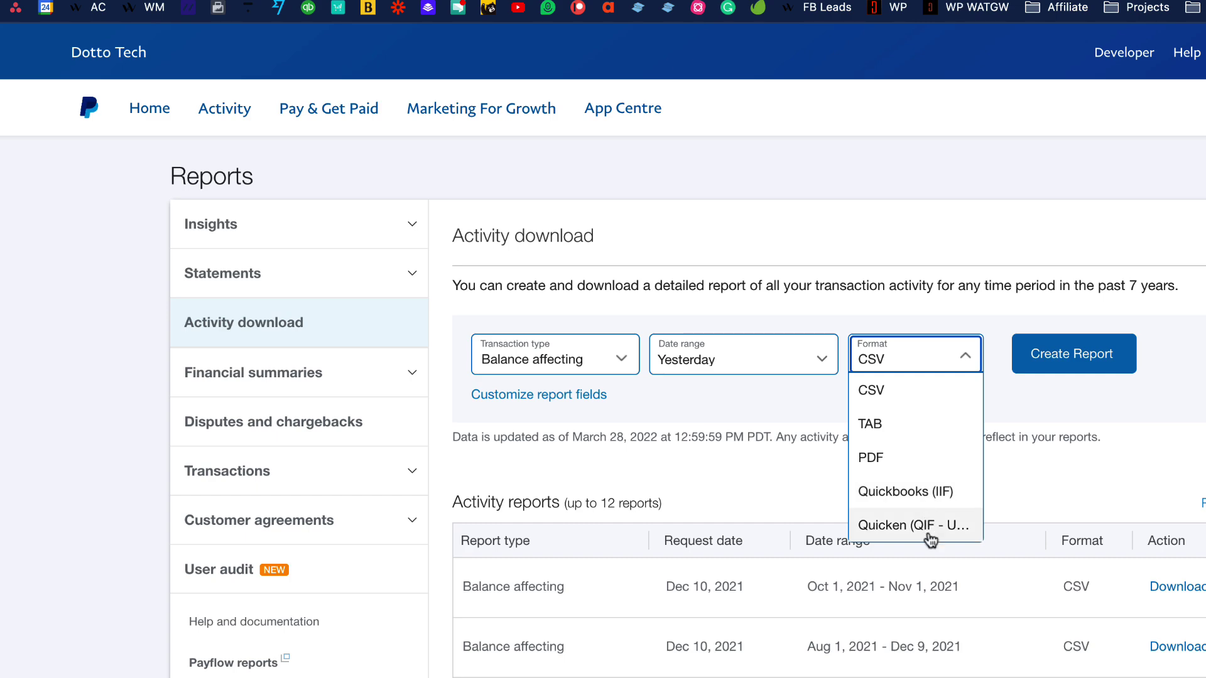
pyautogui.click(1068, 493)
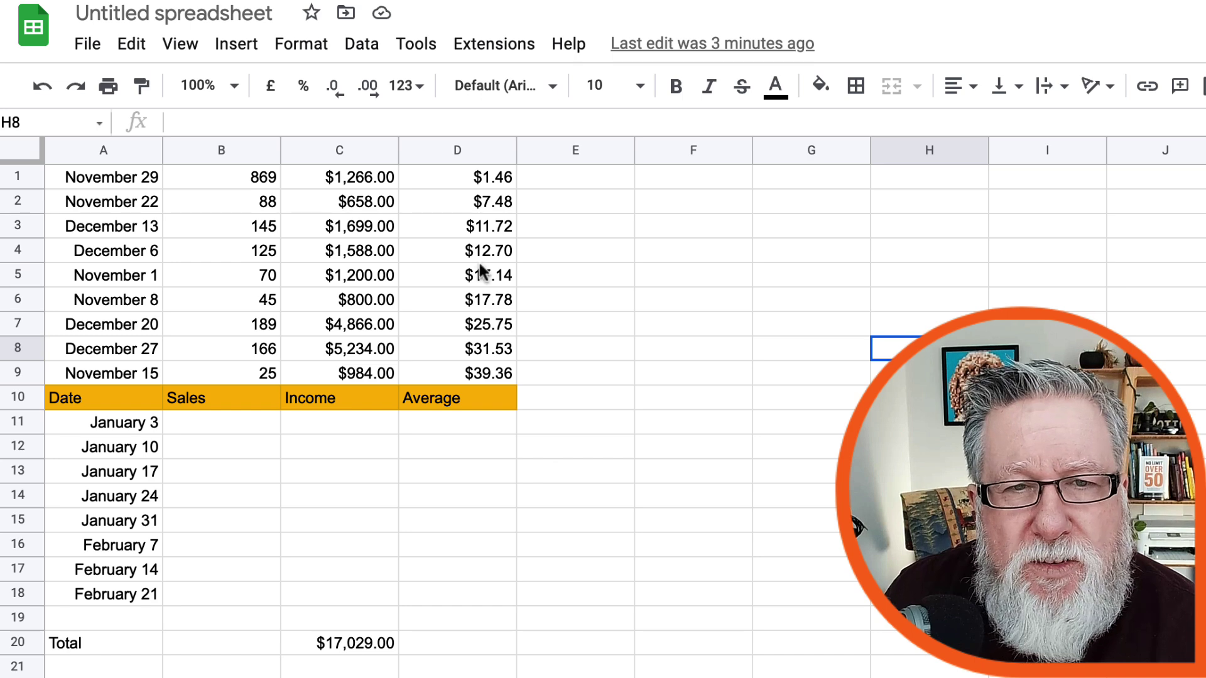
# Switch back to Google Sheets and view the file formats available for downloading the spreadsheet.
pyautogui.click(86, 45)
pyautogui.moveTo(179, 338)
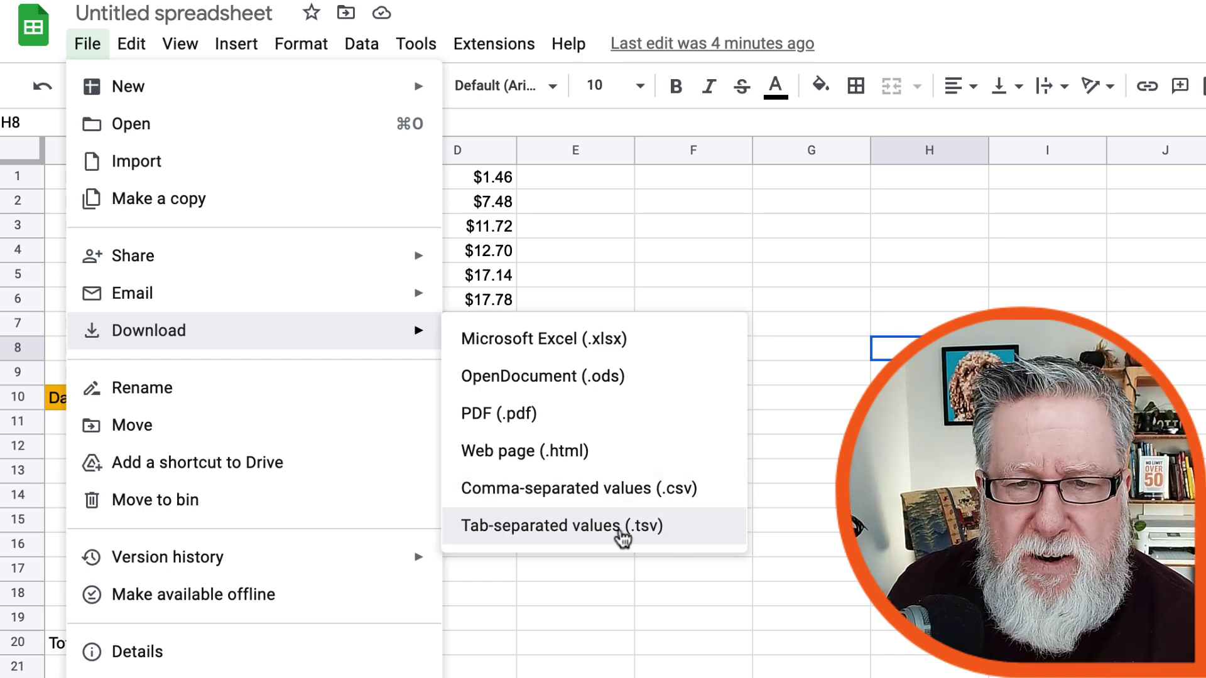
pyautogui.click(938, 178)
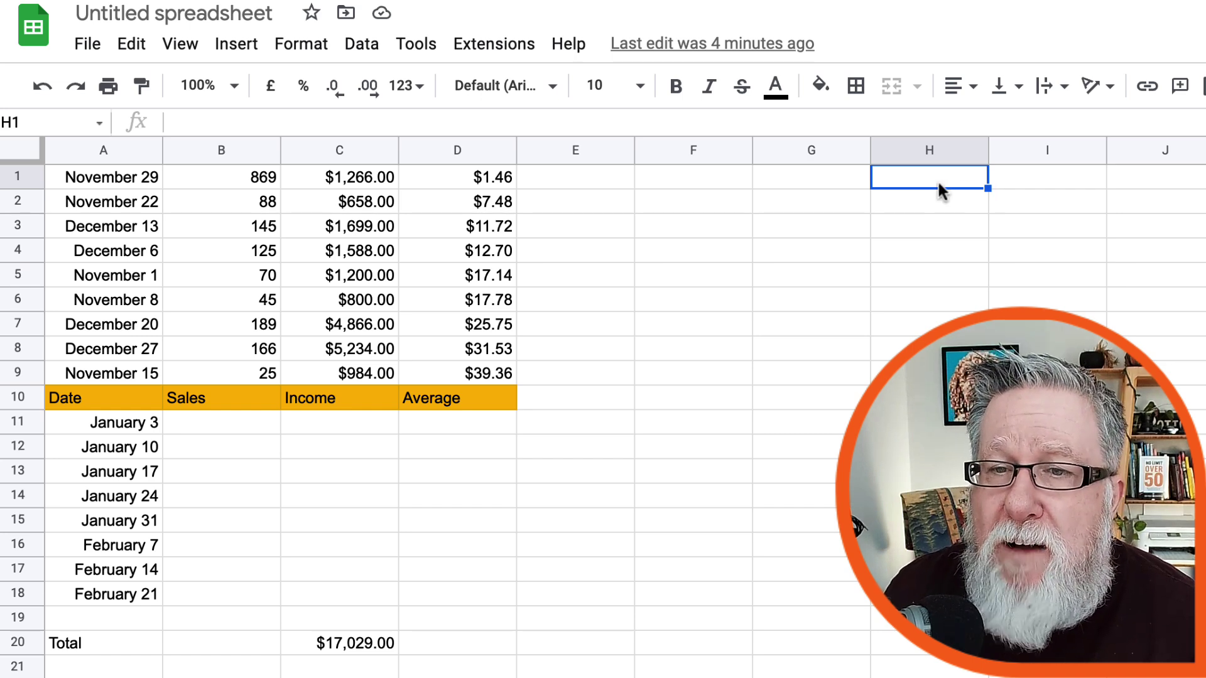
pyautogui.click(1049, 183)
pyautogui.click(956, 182)
pyautogui.click(1095, 183)
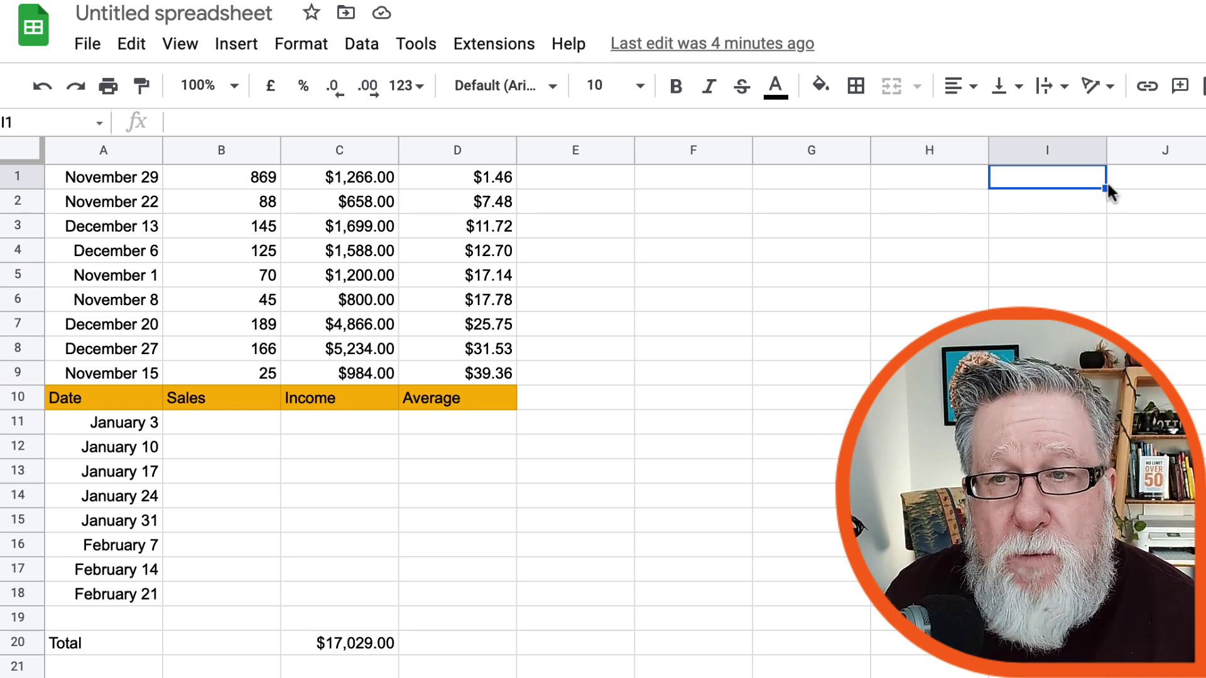
pyautogui.click(1143, 182)
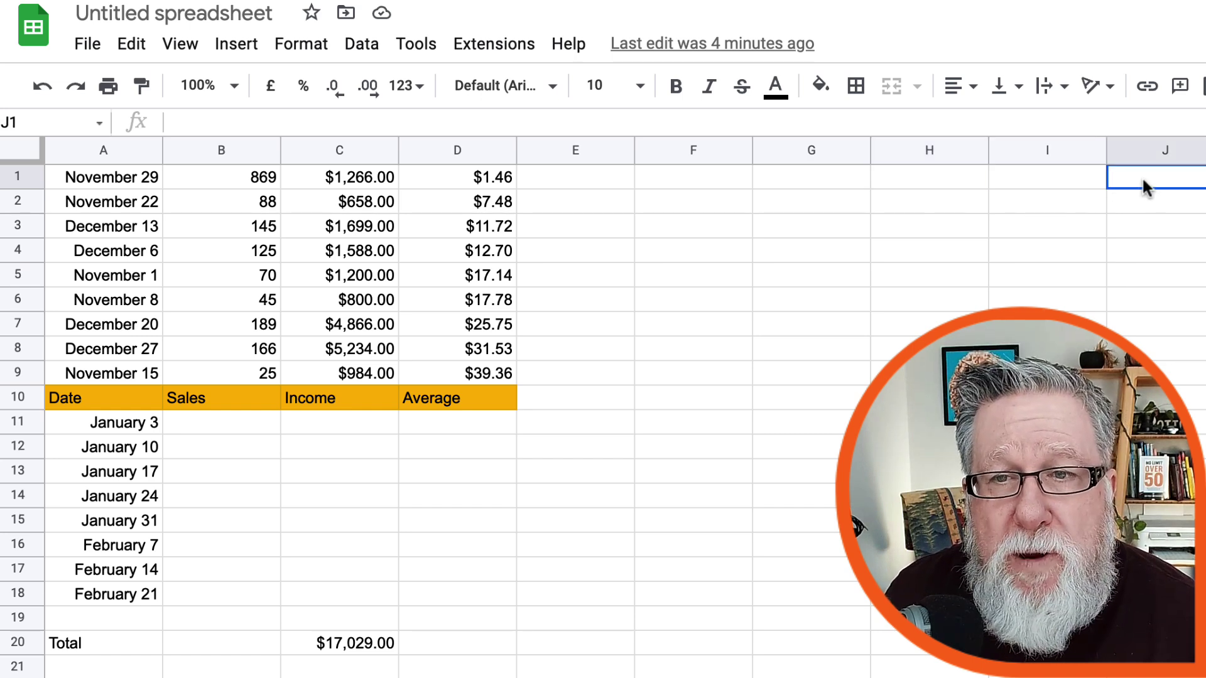
pyautogui.click(948, 201)
pyautogui.click(1026, 212)
pyautogui.click(1161, 214)
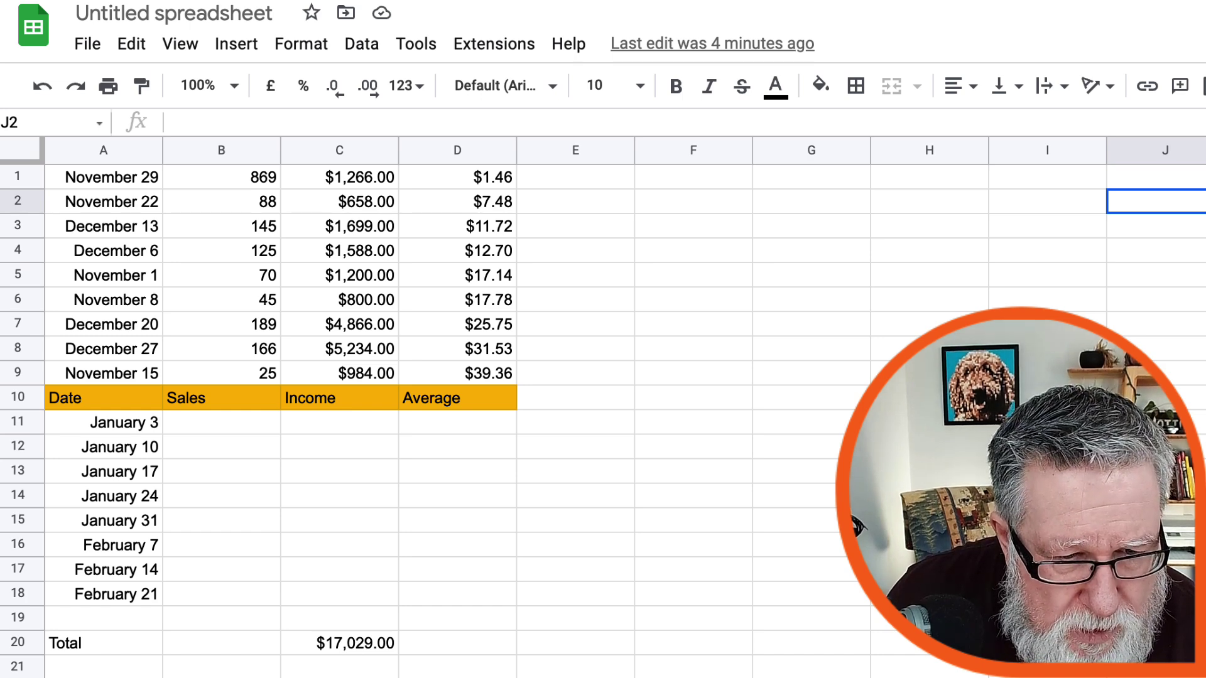
# Clear all the sales data from the sheet, restore it once, and empty the sheet again.
pyautogui.hotkey('ctrl', 'z')
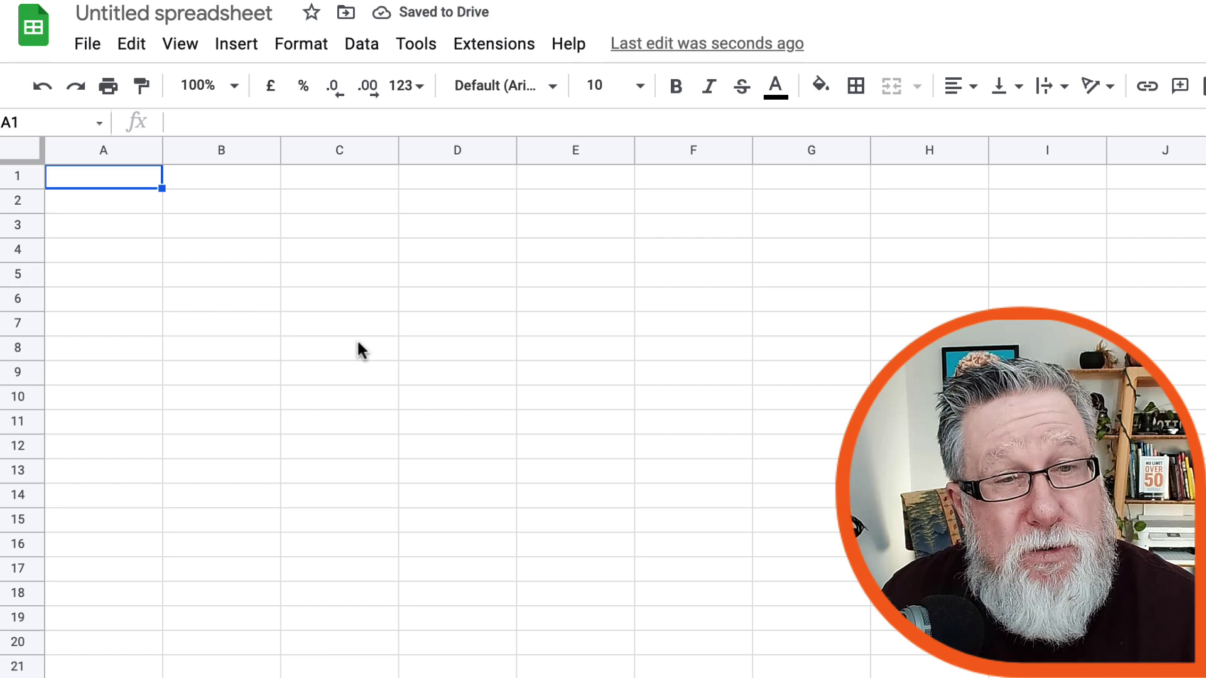
pyautogui.hotkey('ctrl', 'y')
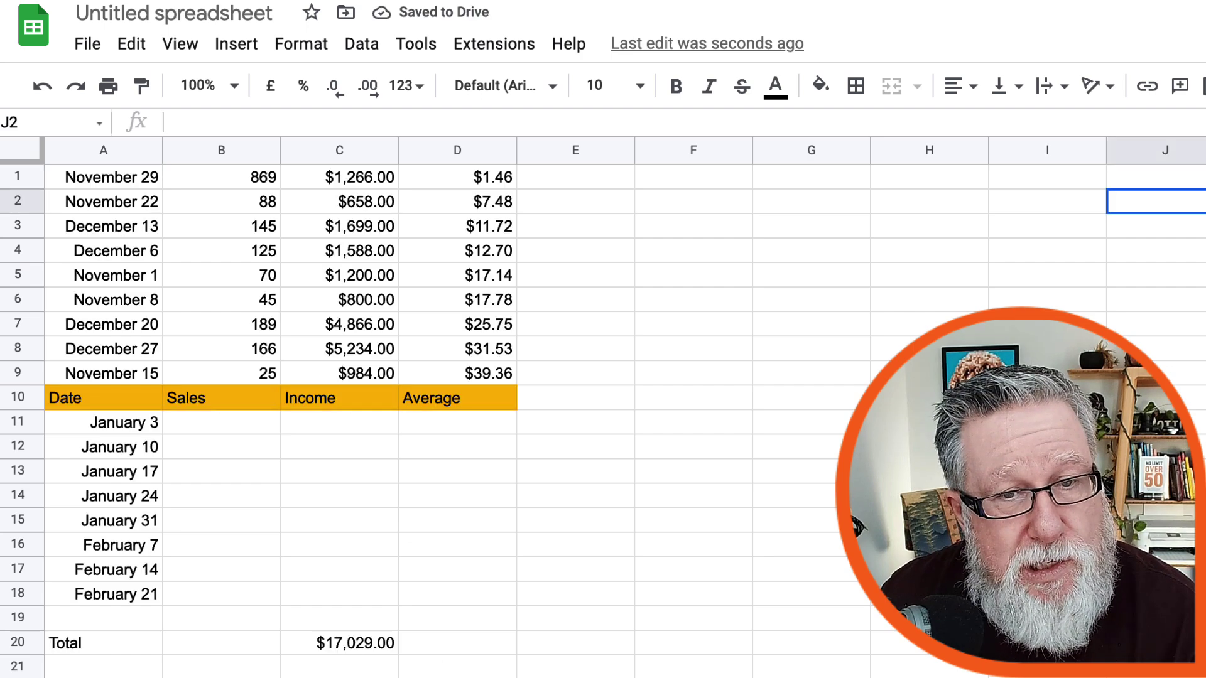
pyautogui.hotkey('ctrl', 'z')
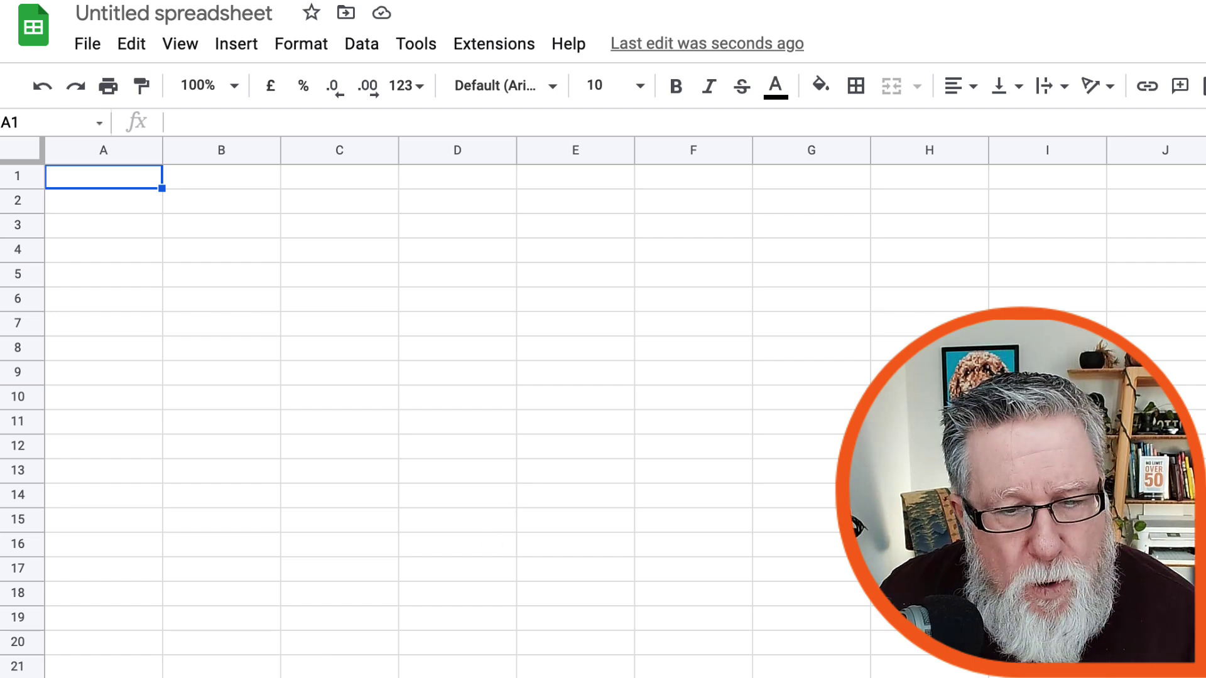
# Import the file keyword-related-questions (9).csv from the computer's Downloads folder as a spreadsheet.
pyautogui.click(82, 49)
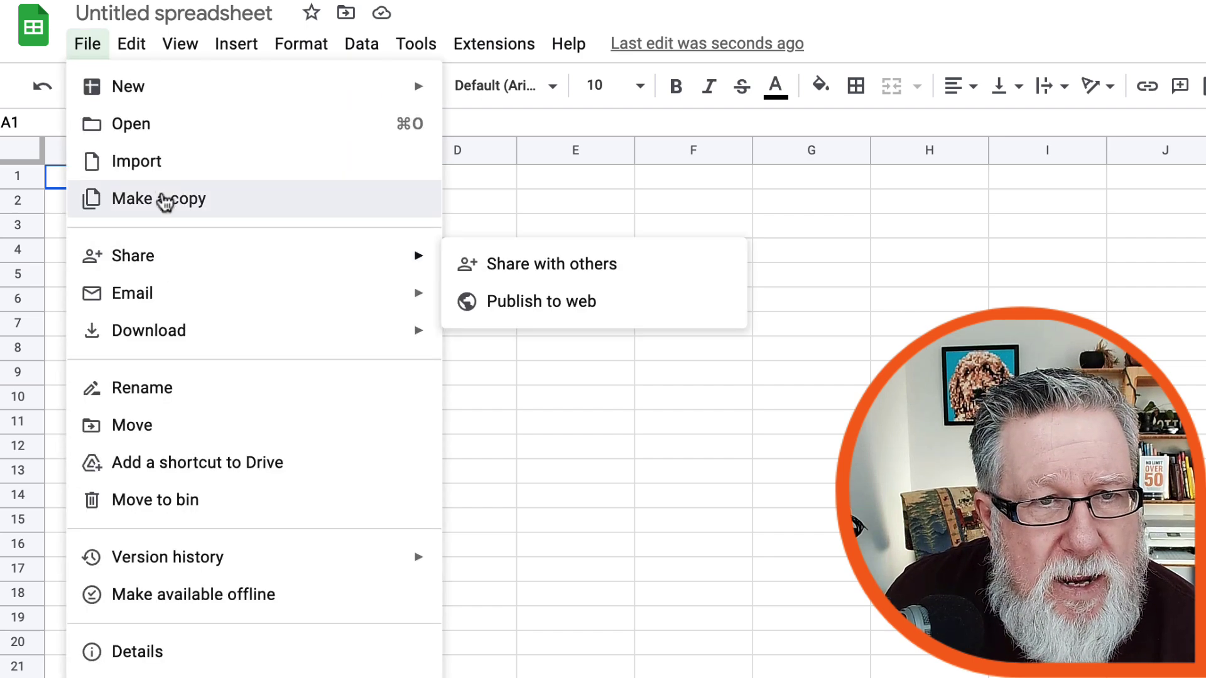
pyautogui.click(171, 164)
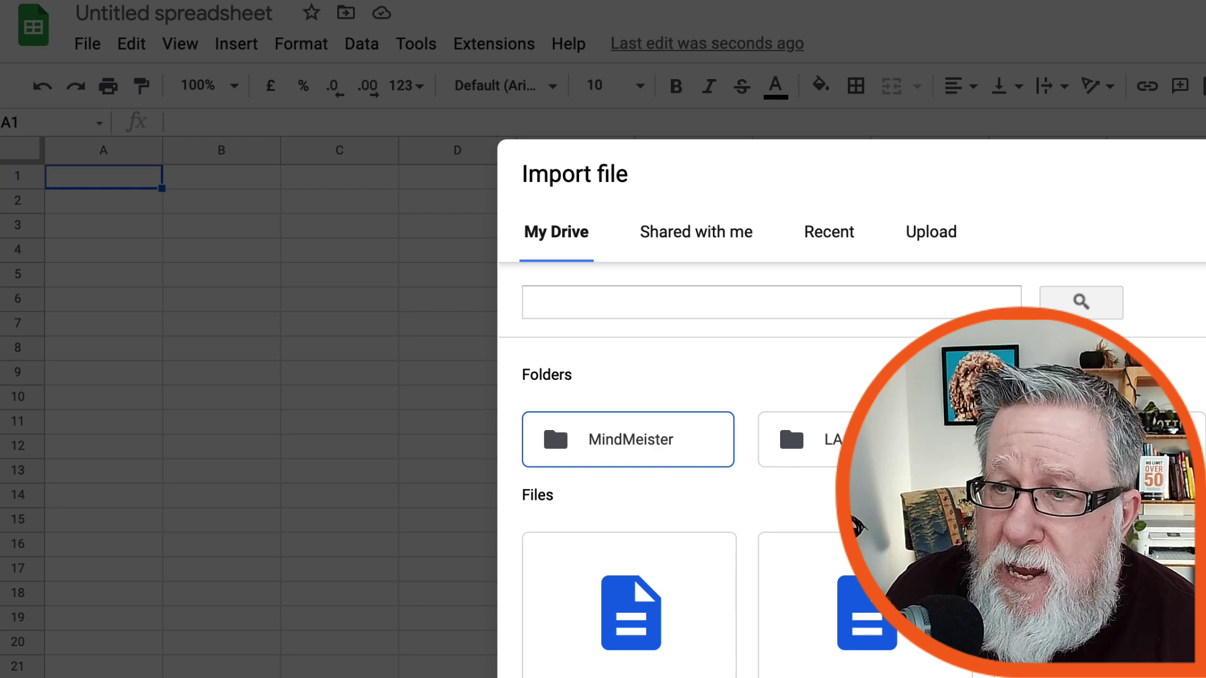
pyautogui.click(933, 242)
pyautogui.click(867, 503)
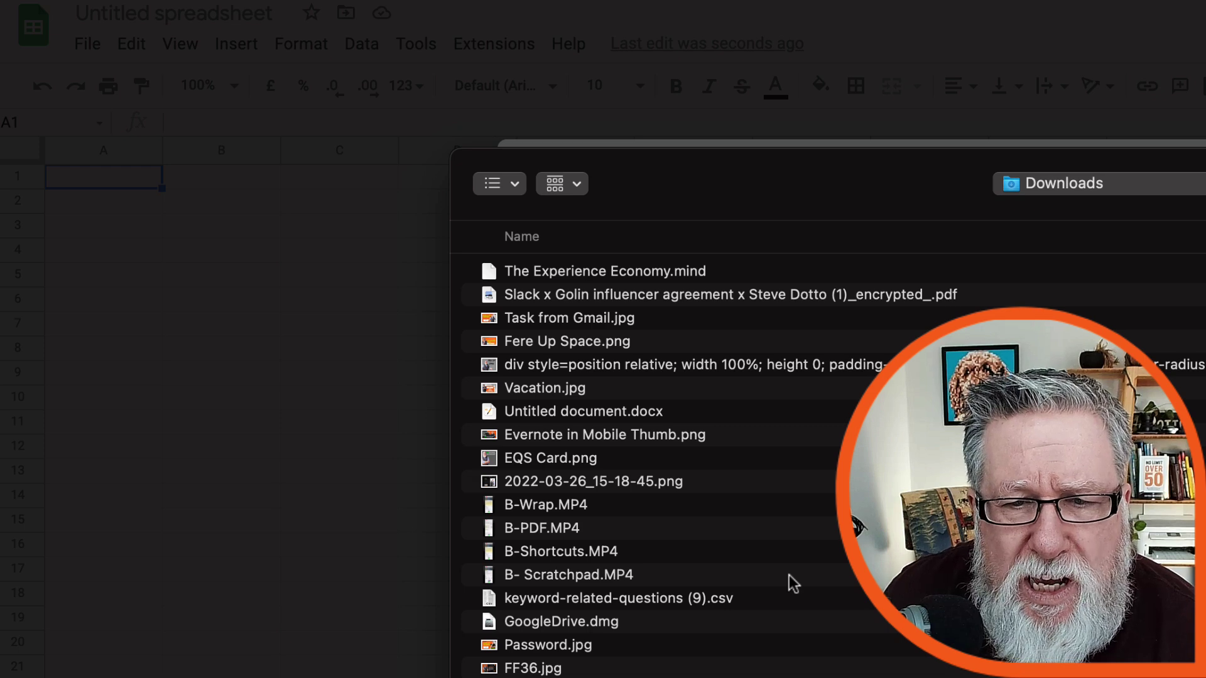
pyautogui.click(636, 600)
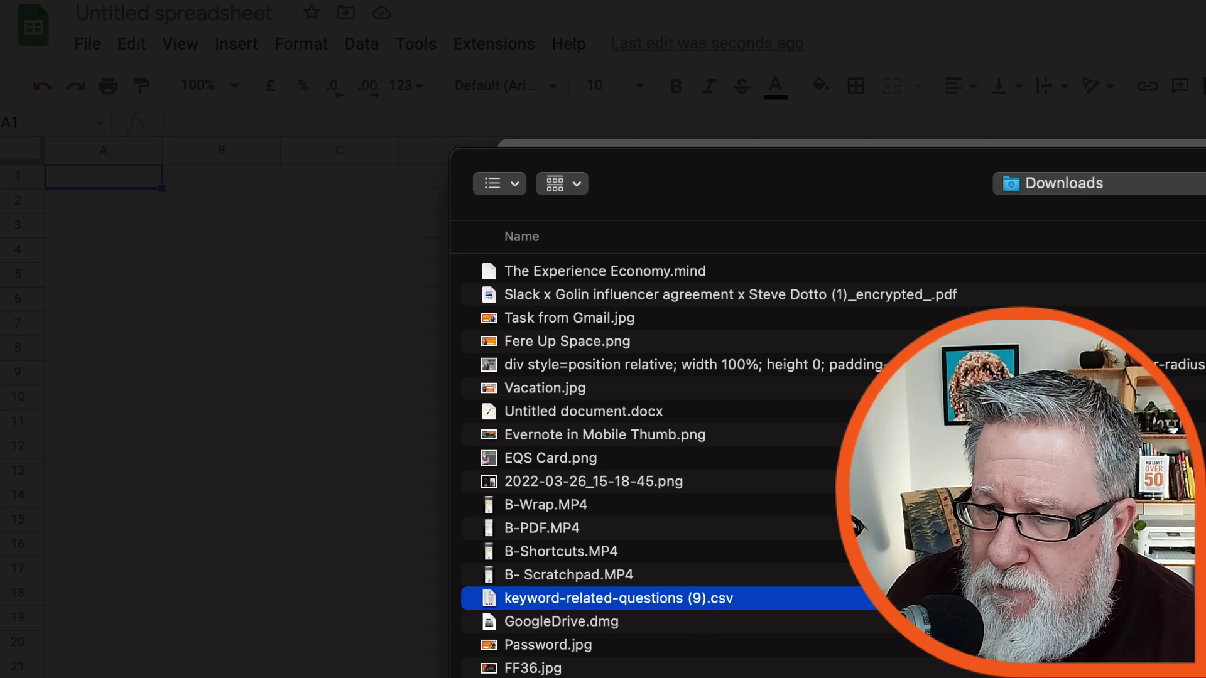
pyautogui.doubleClick(719, 598)
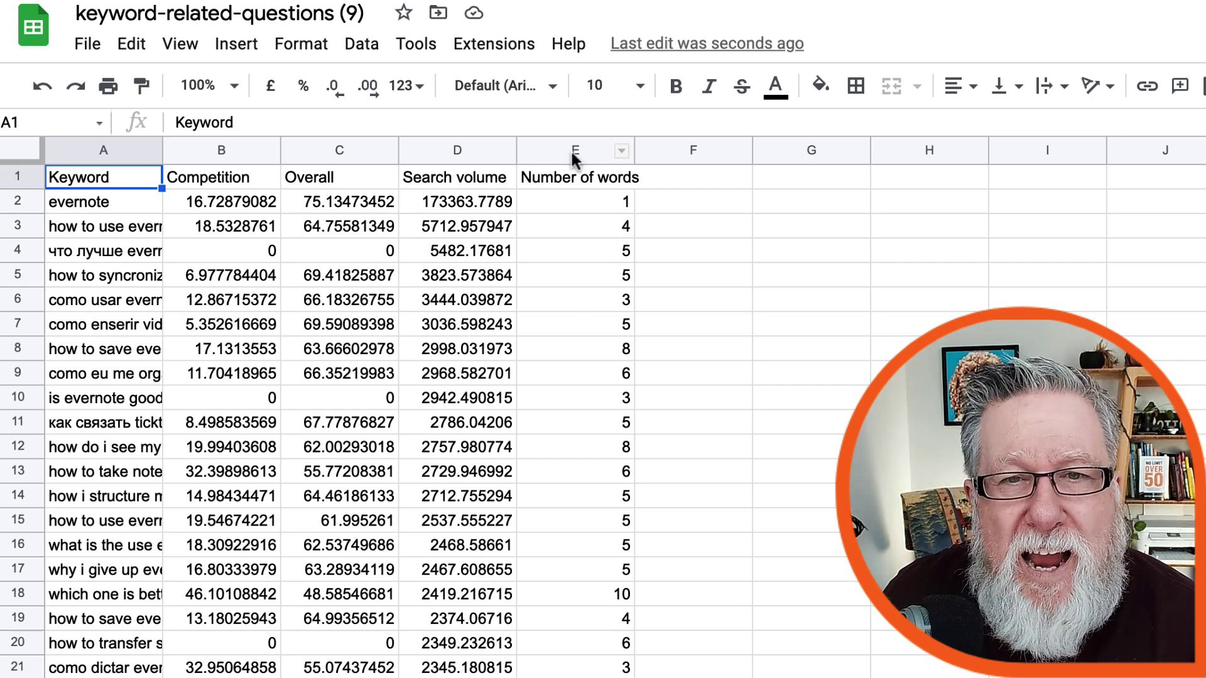
# Look through the imported keyword rows with their competition, overall, search volume and word count columns.
pyautogui.scroll(-15, 570, 515)
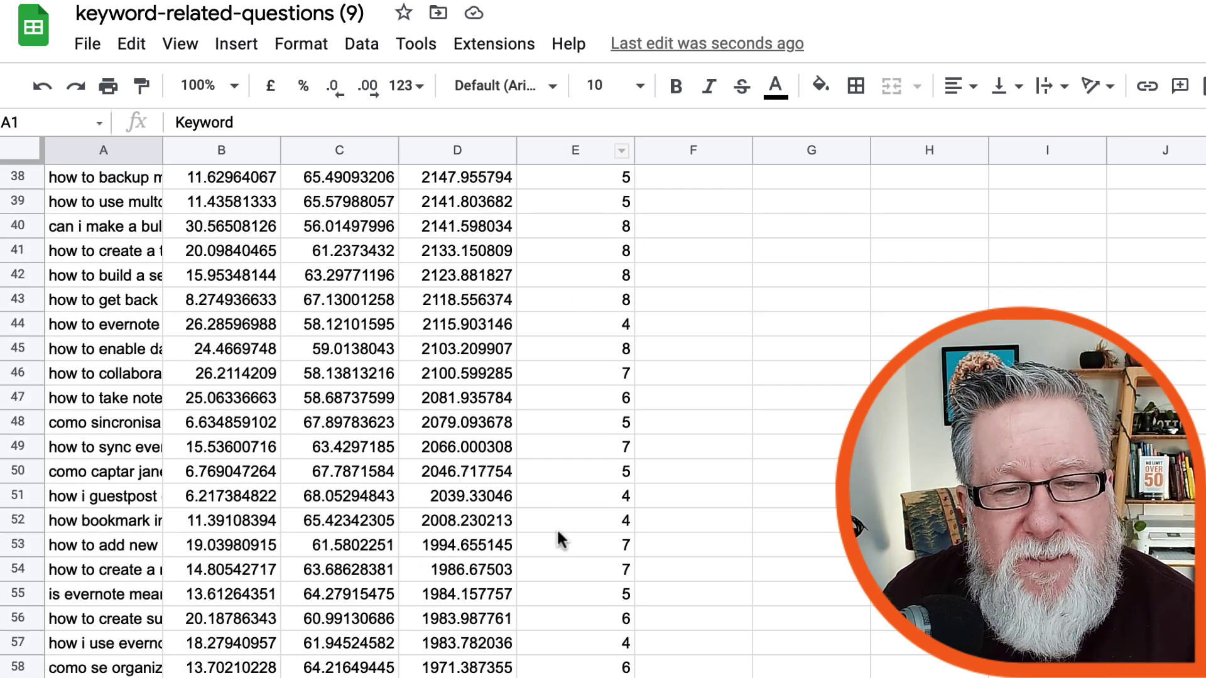
pyautogui.scroll(-20, 558, 532)
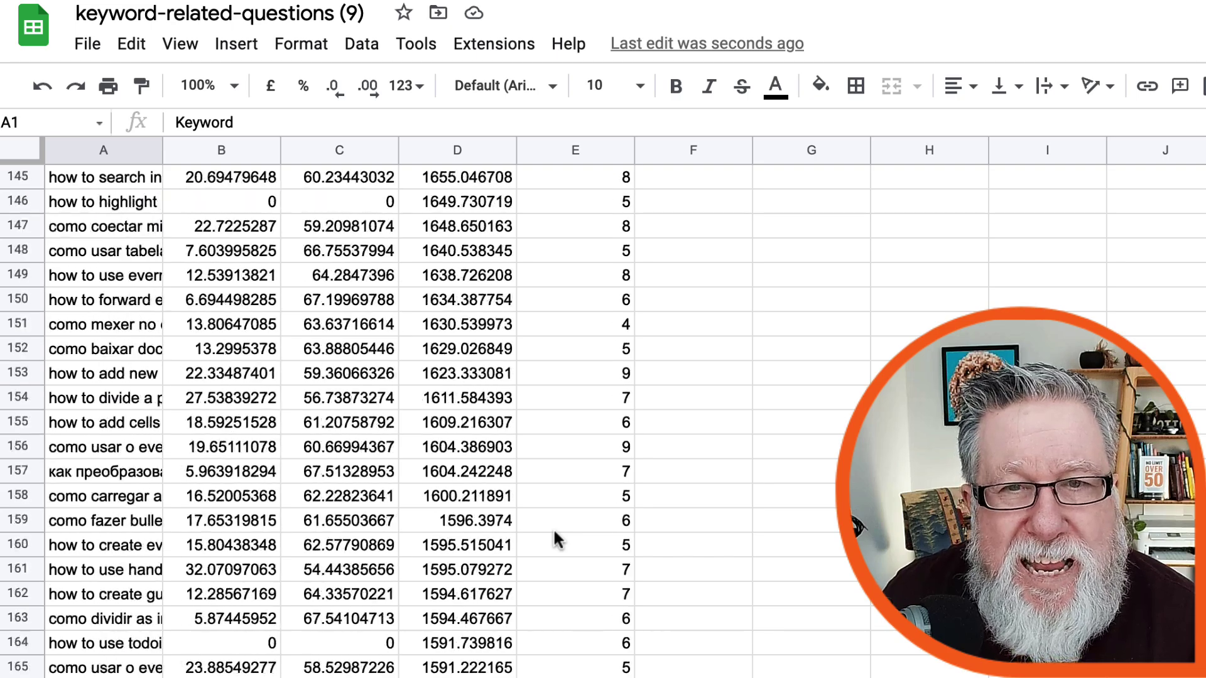
pyautogui.scroll(-6, 554, 533)
pyautogui.scroll(20, 554, 533)
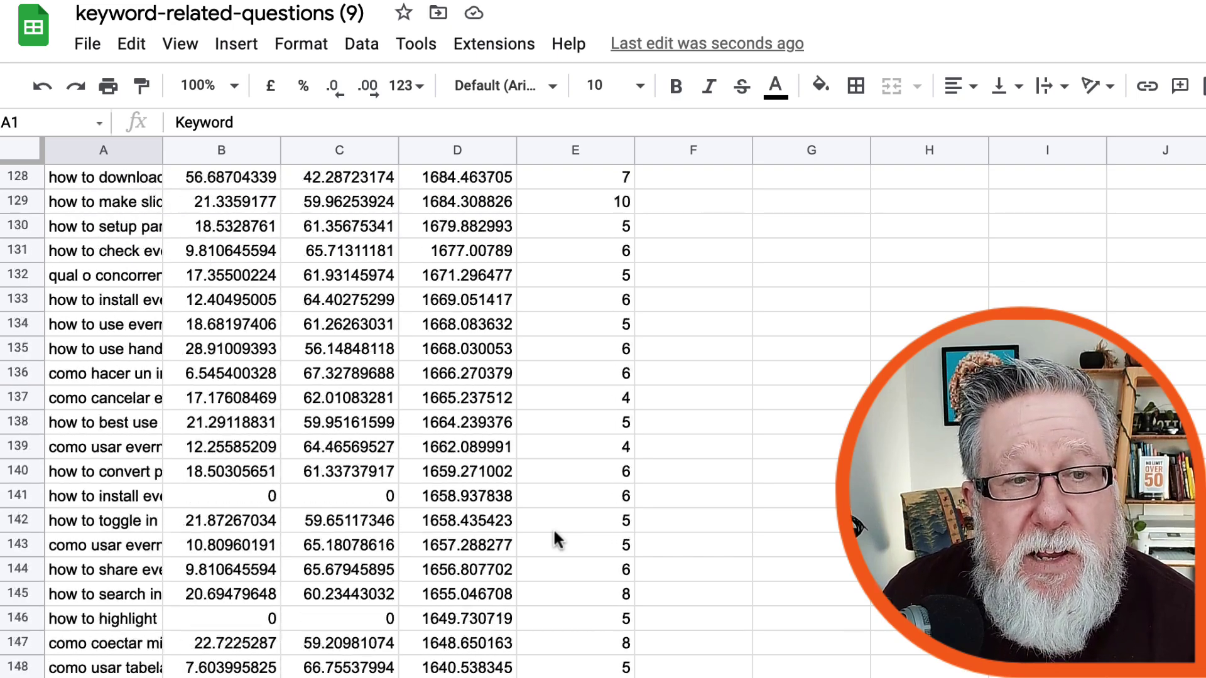
pyautogui.scroll(20, 554, 533)
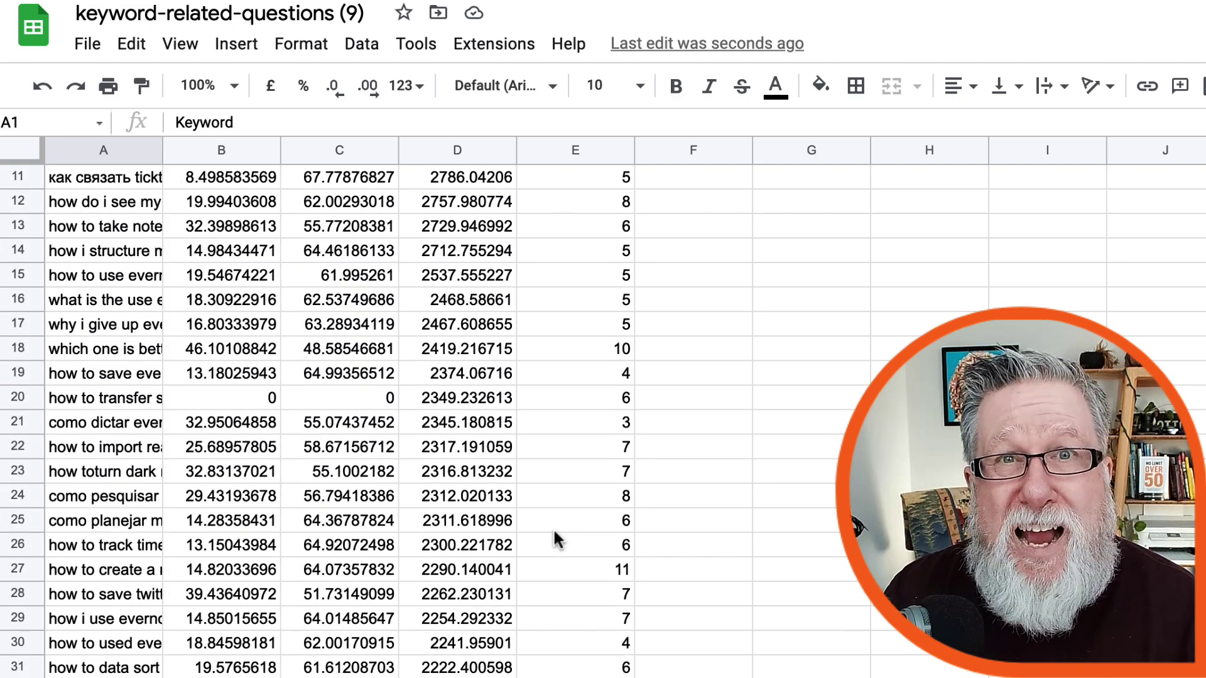